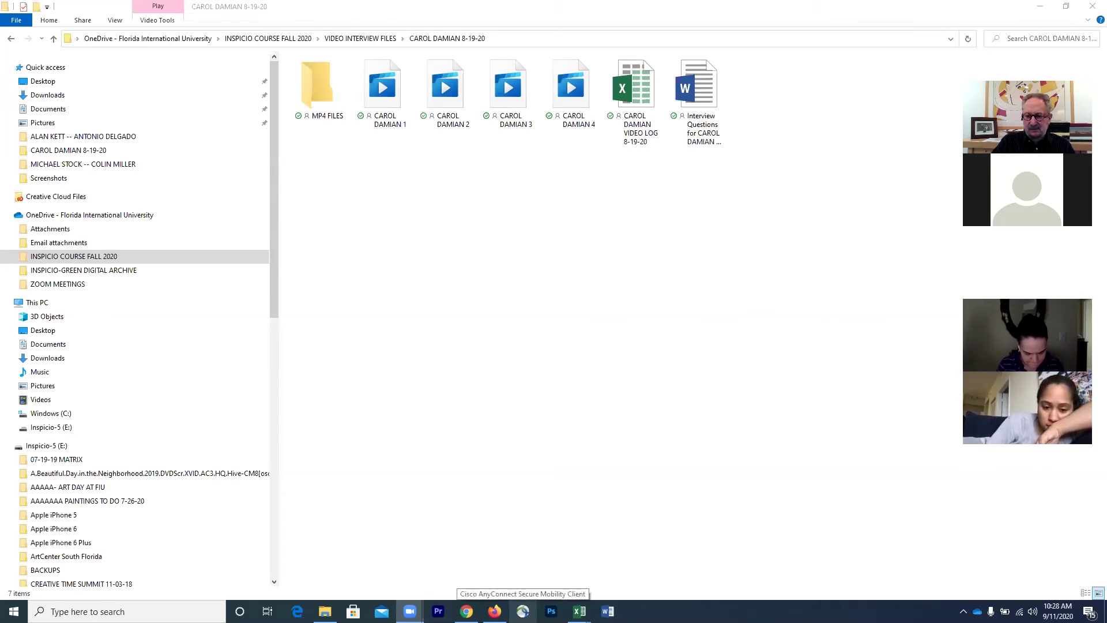
Step: Open the Cisco AnyConnect Secure Mobility Client and start a connection to vpn.fiu.edu
click(522, 611)
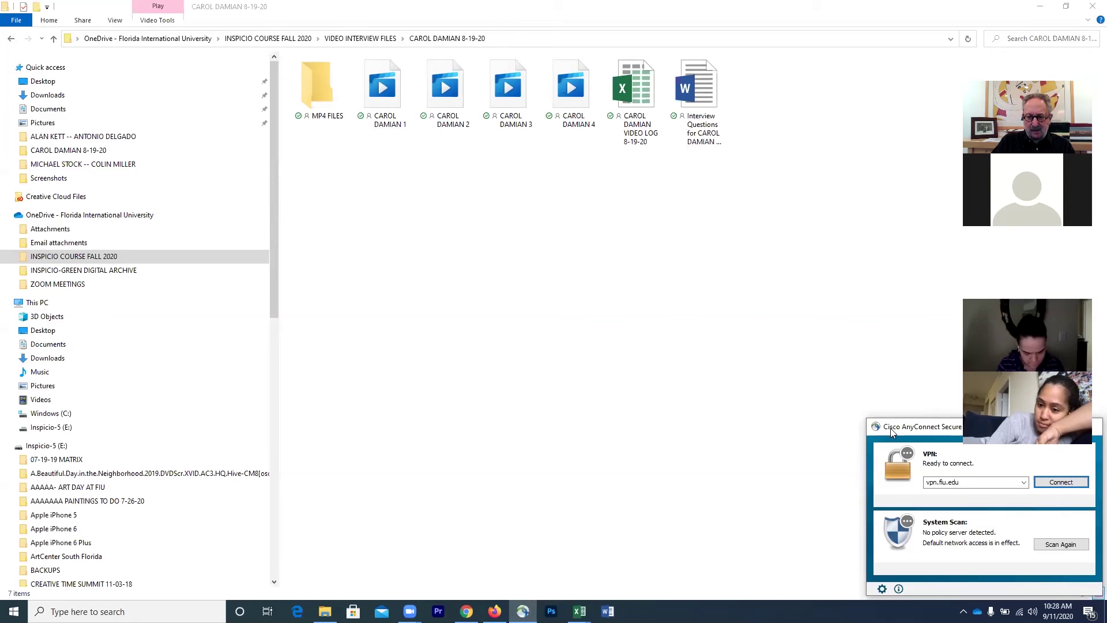
drag(890, 428, 560, 339)
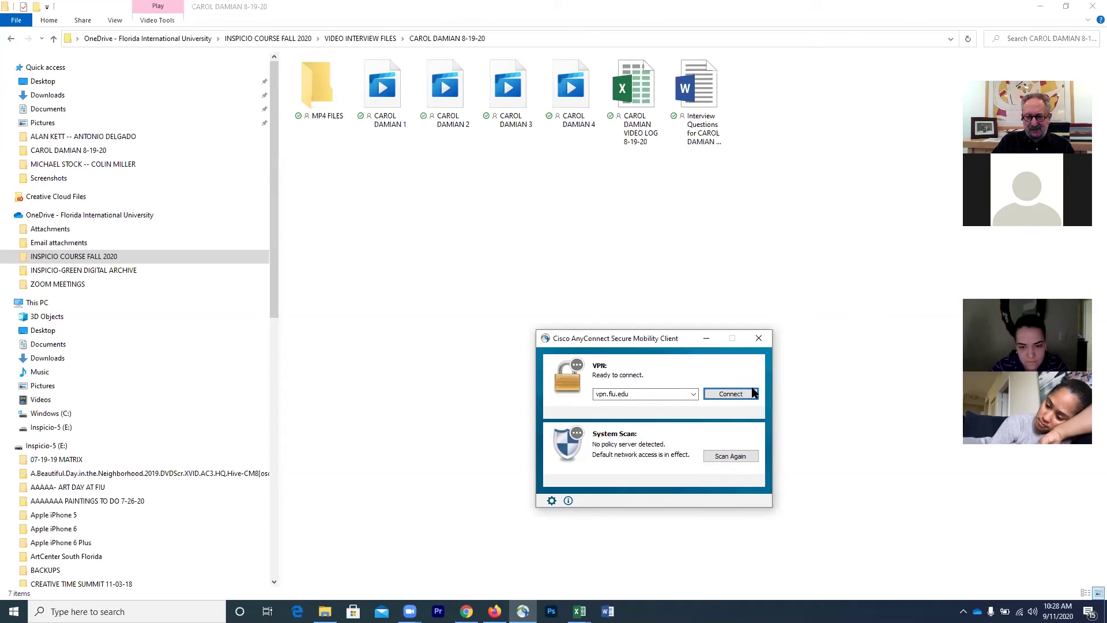
click(724, 396)
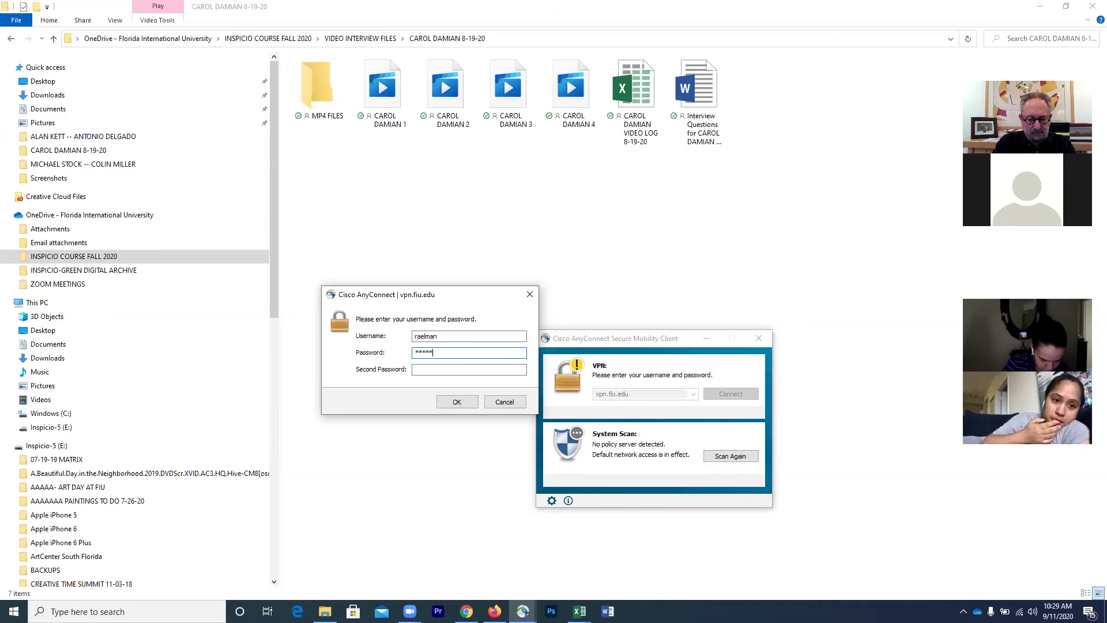
Step: Enter the VPN account password and the second password, submit the sign-in and accept the university's usage terms
text(*******)
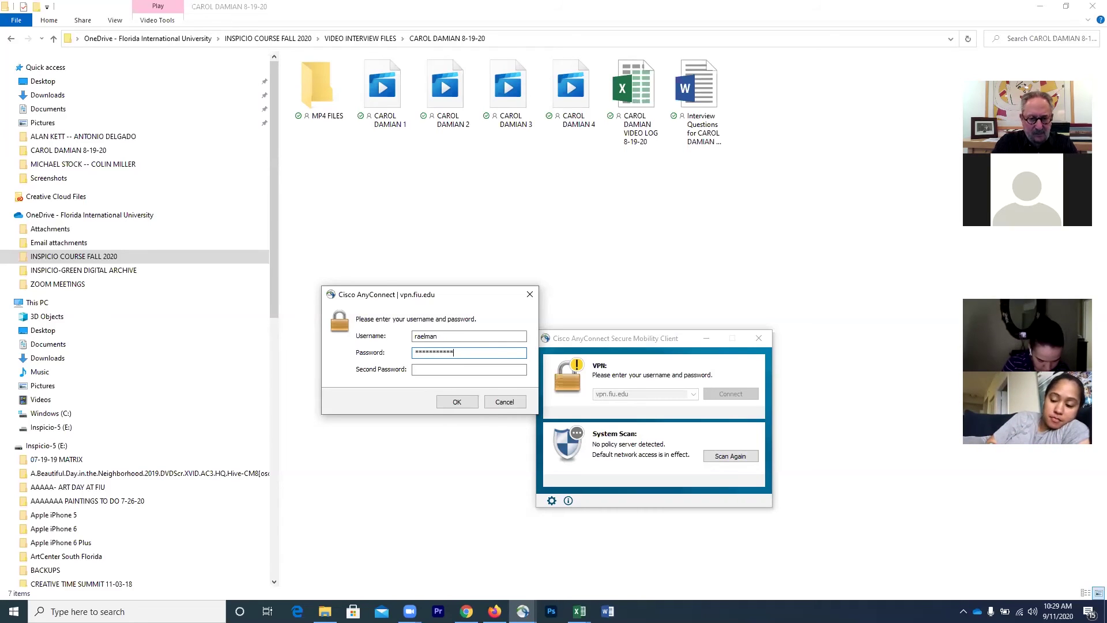
click(425, 371)
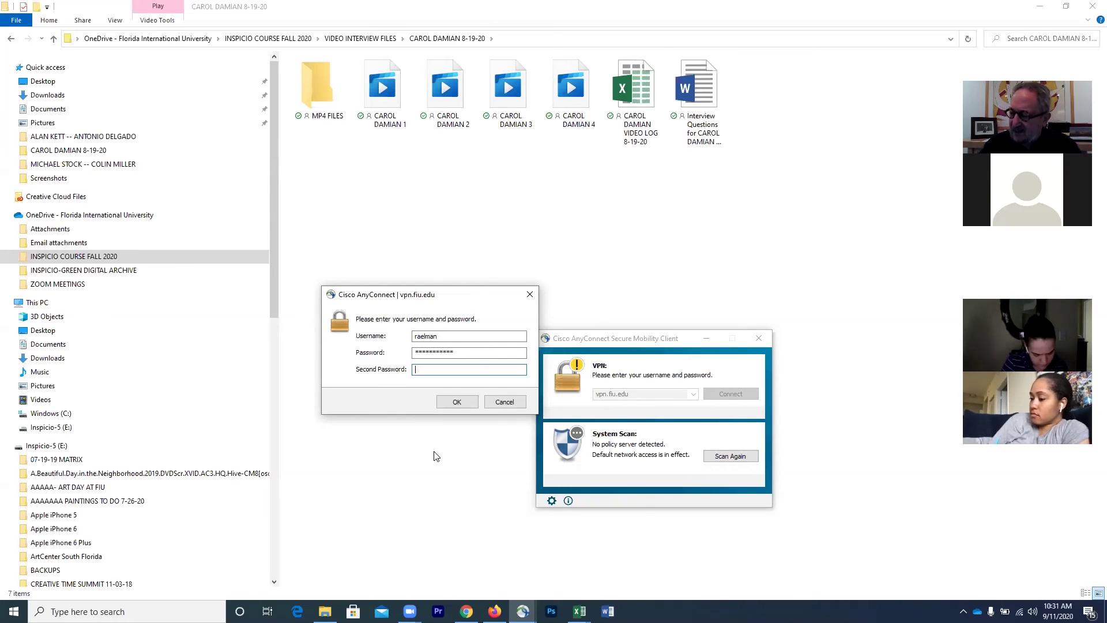
text(**)
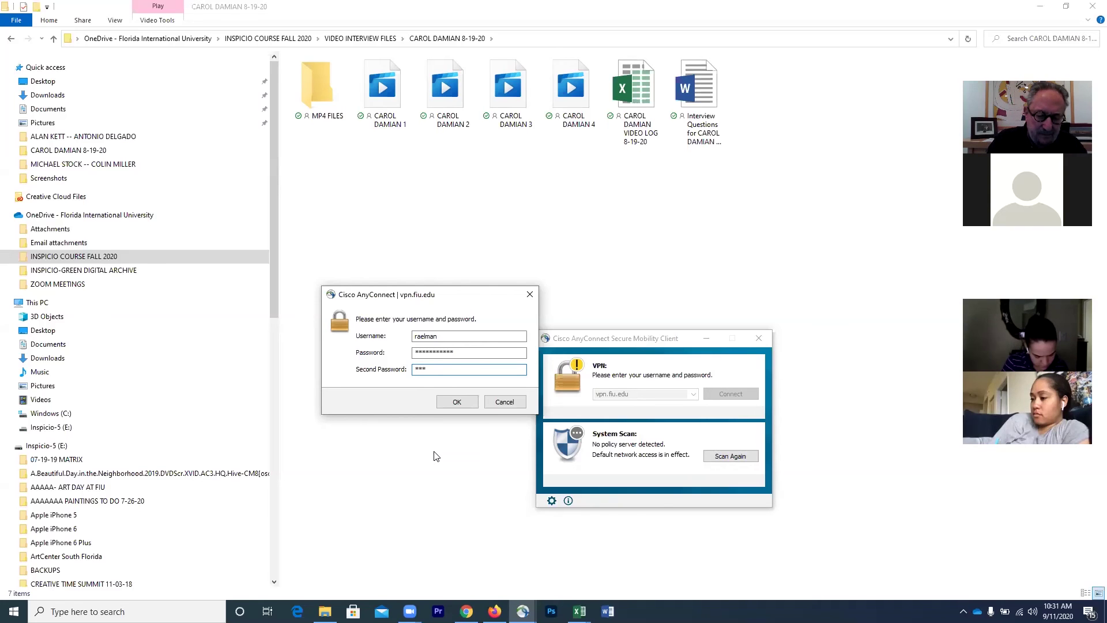
text(***)
click(457, 403)
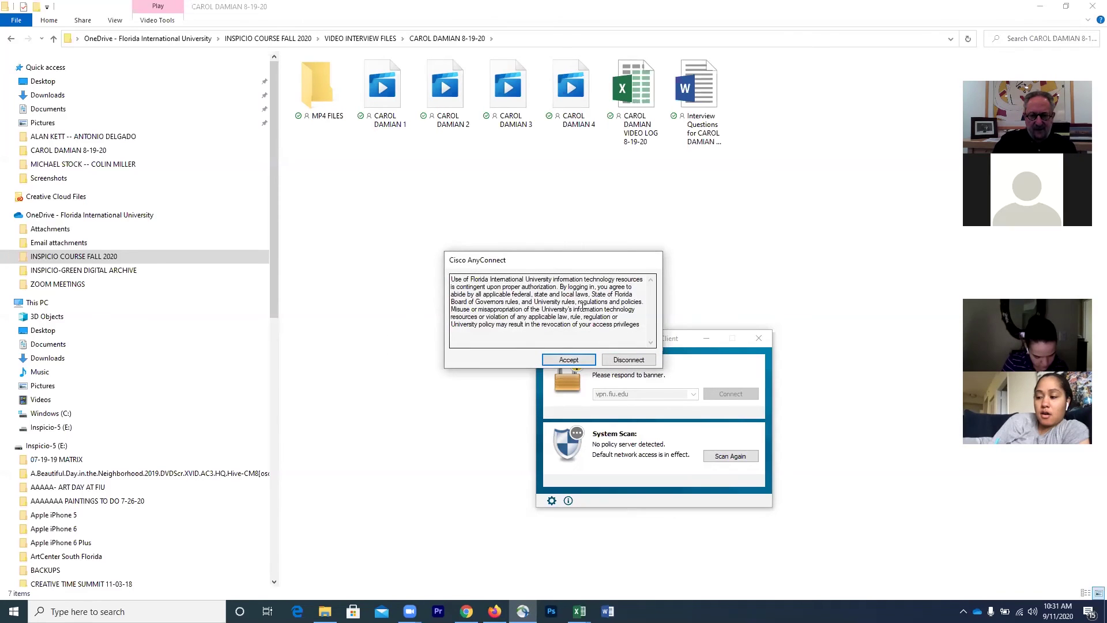
click(558, 362)
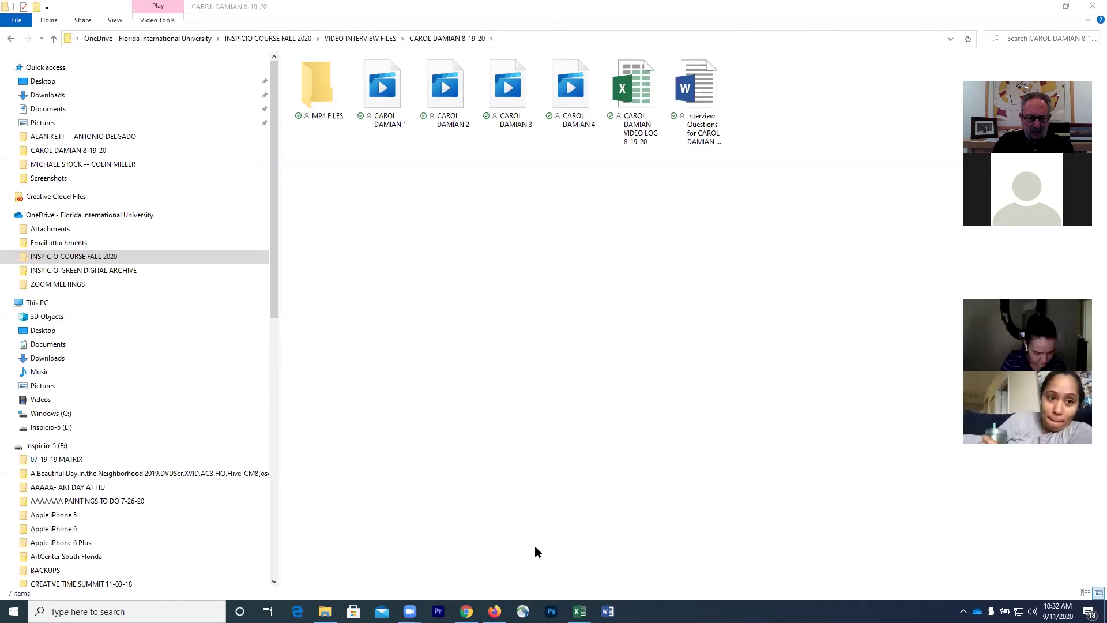
Step: Switch to Chrome and open the Inspicio WordPress login page in a new tab
click(466, 611)
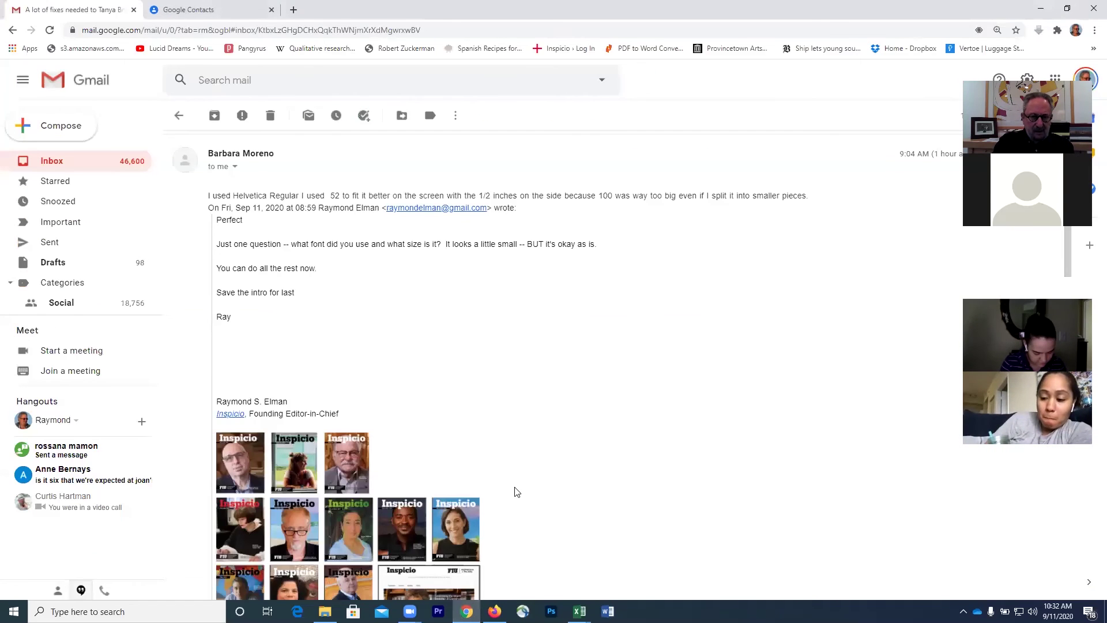
click(58, 169)
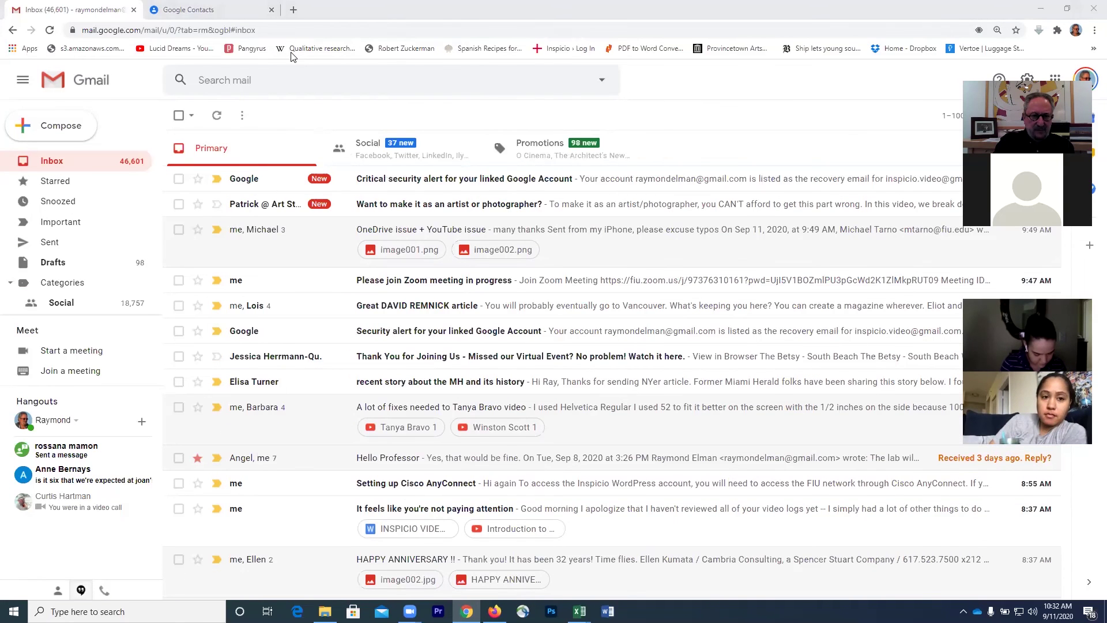
click(293, 9)
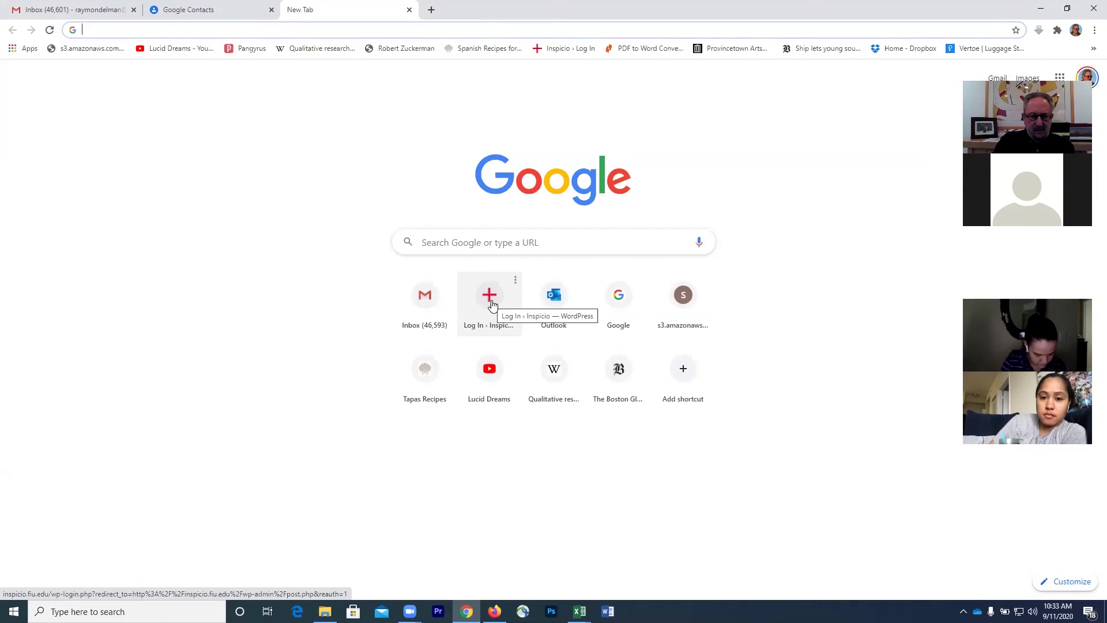
click(489, 297)
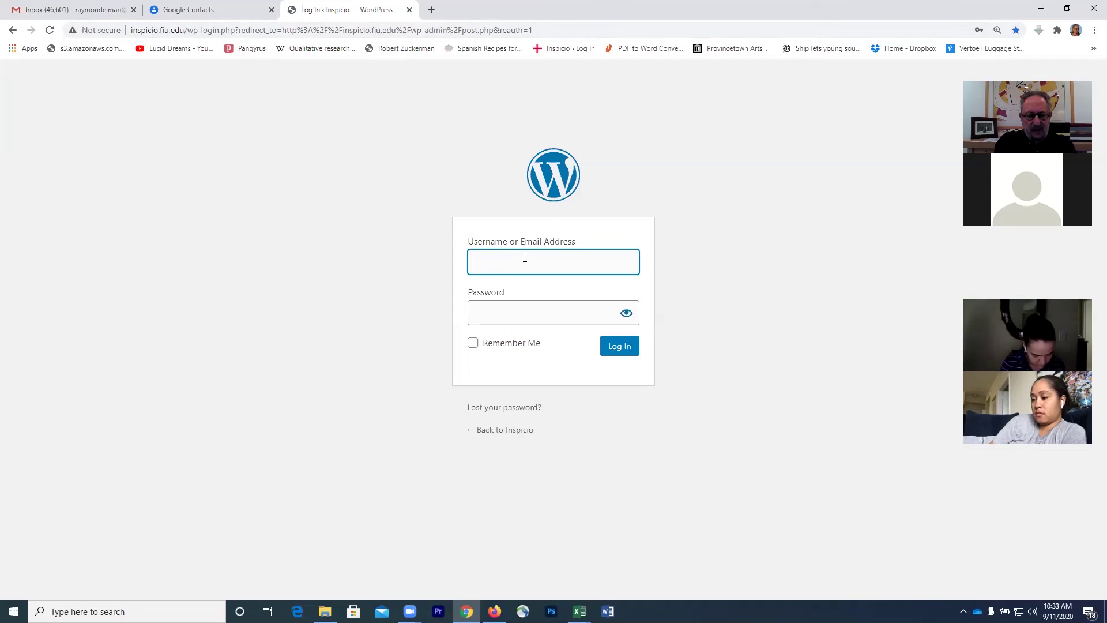
Step: Log in to the Inspicio WordPress site by filling in the saved username and account password
text(ry)
key(BackSpace)
click(520, 293)
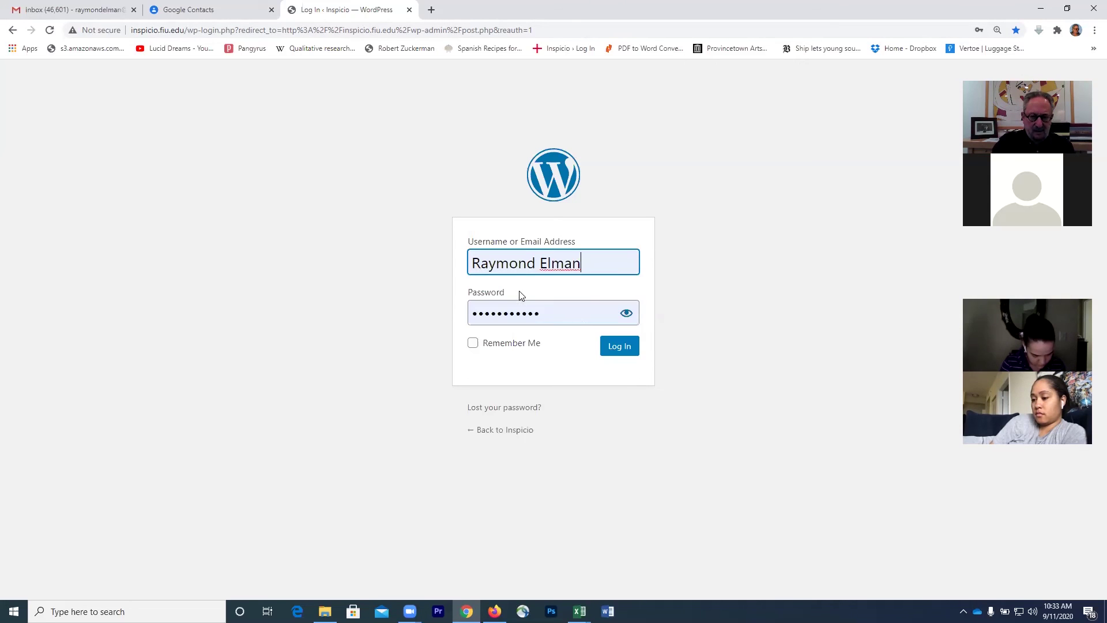
click(617, 347)
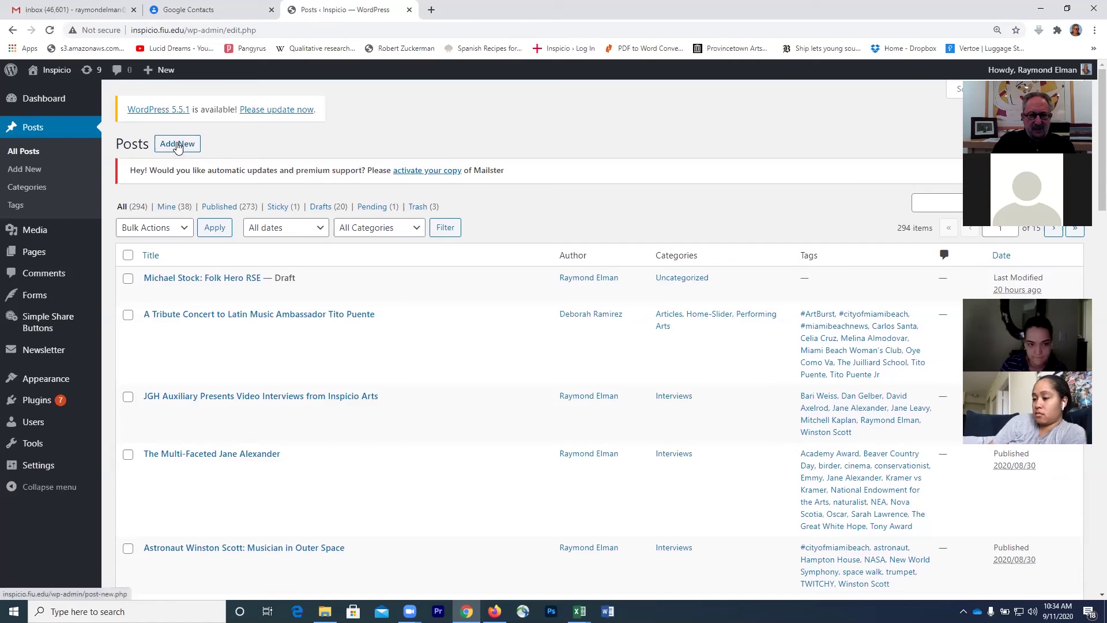
Step: Start a new post from the list of all posts
click(23, 151)
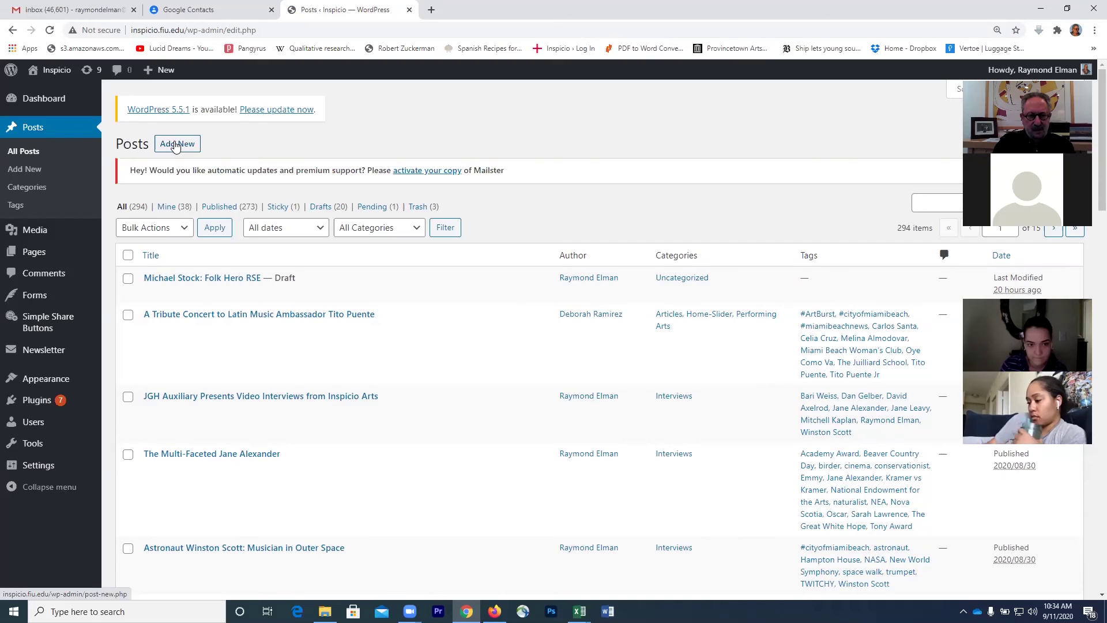
click(176, 147)
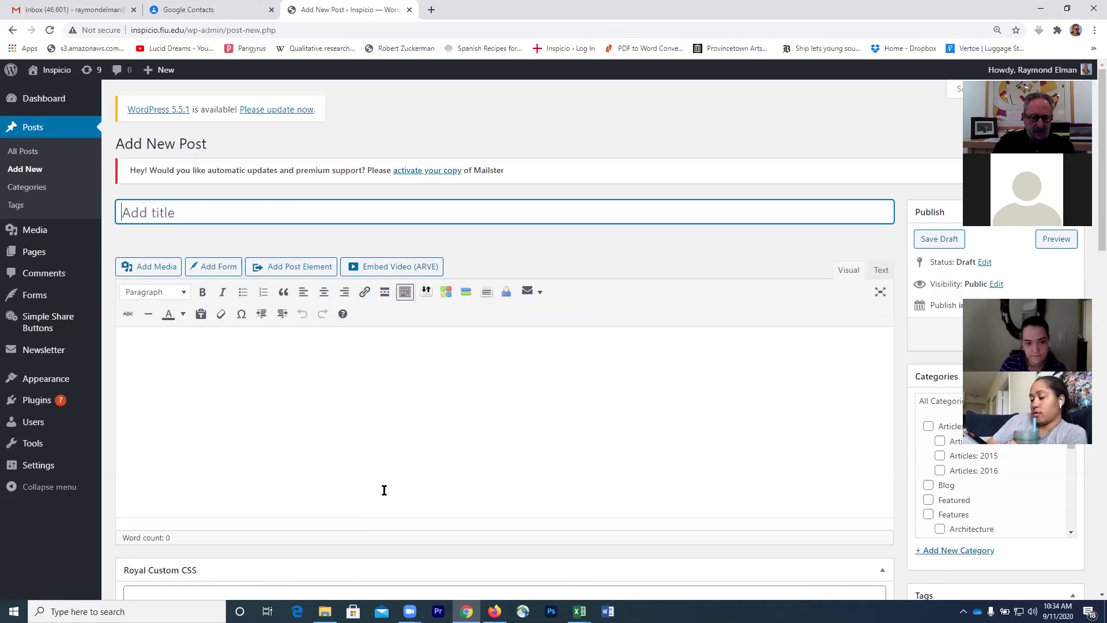
Step: Switch to File Explorer and open the Inspicio Post TEMPLATE document from INSPICIO COURSE FALL 2020 > STUDENT RESOURCE MATERIALS > WORDPRESS
click(325, 611)
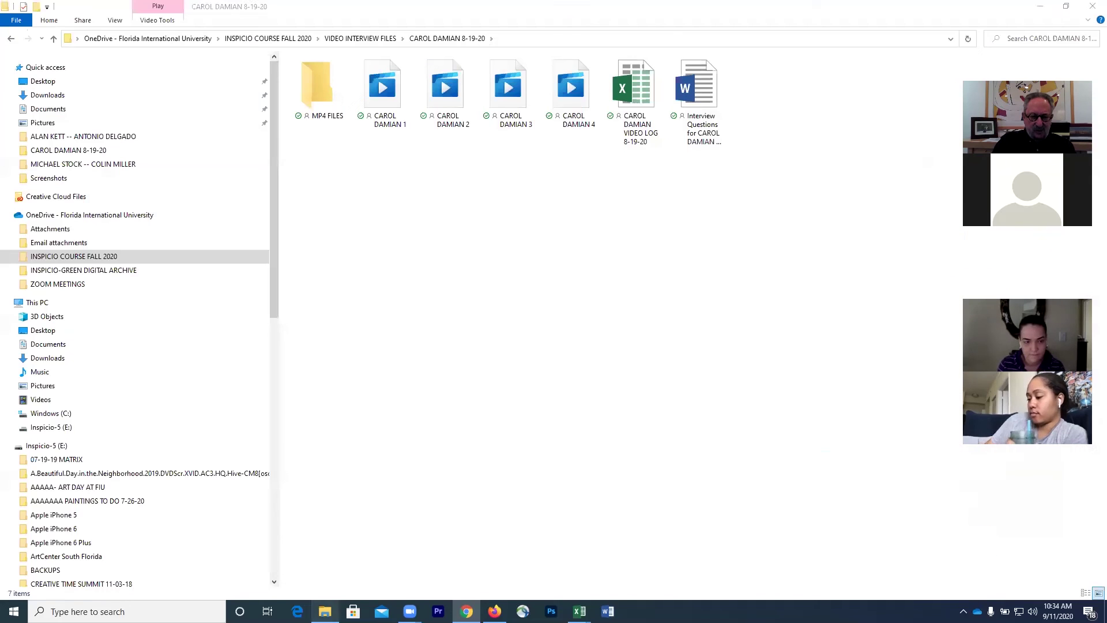
click(106, 257)
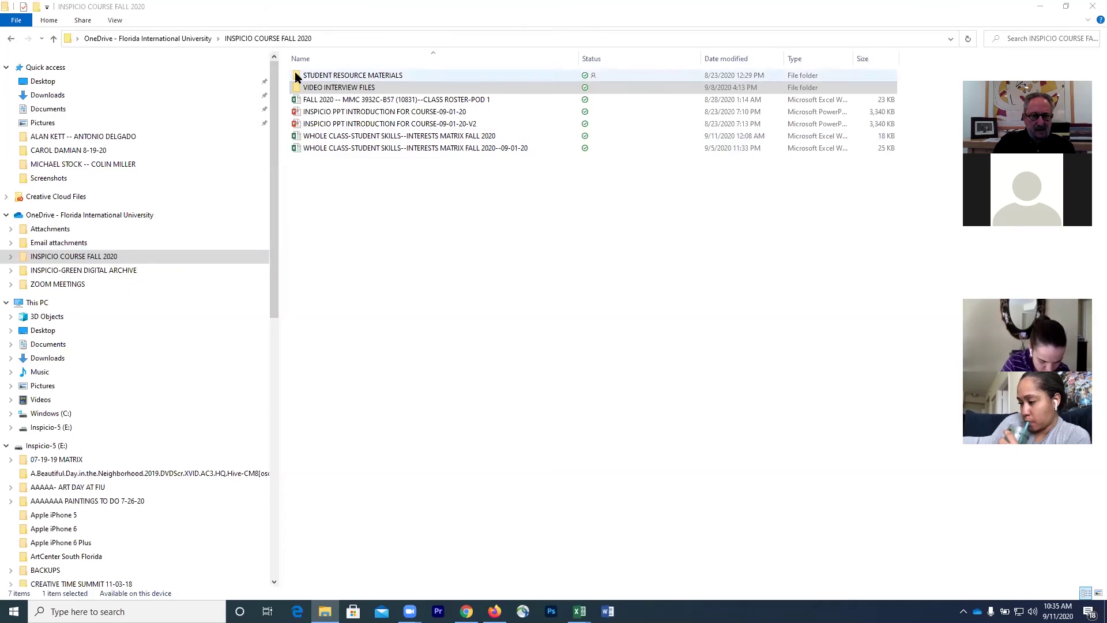
double_click(315, 76)
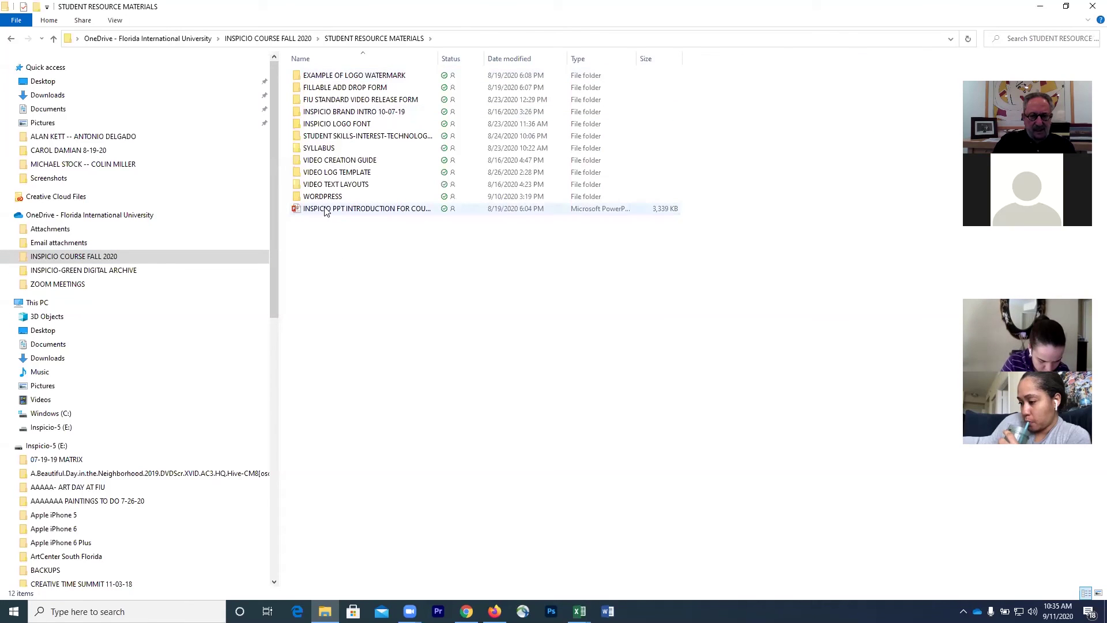
double_click(305, 198)
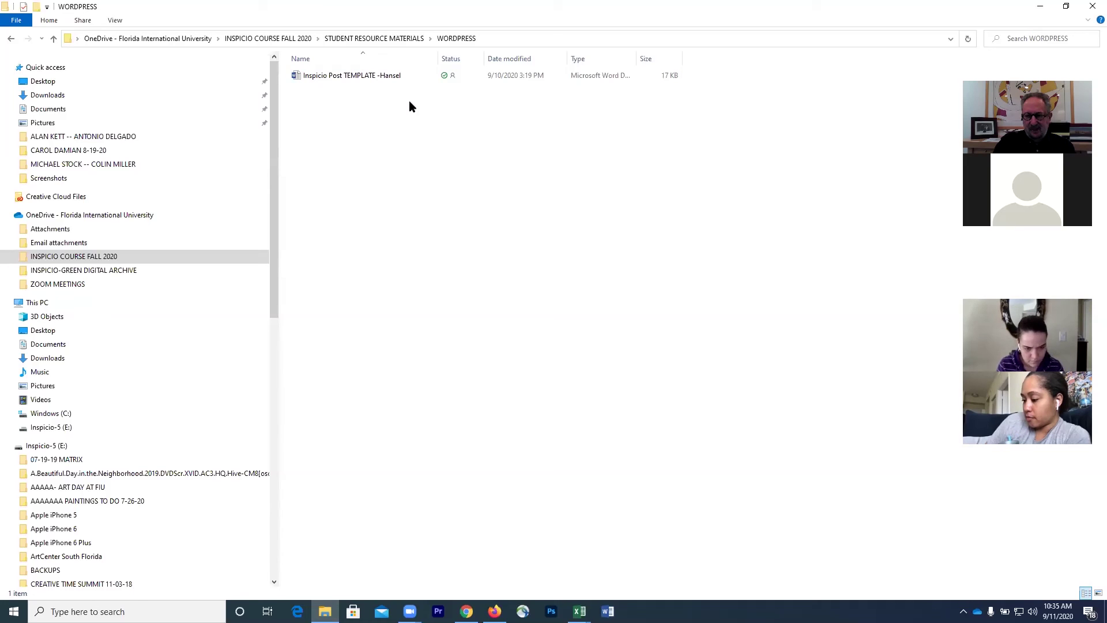
double_click(296, 78)
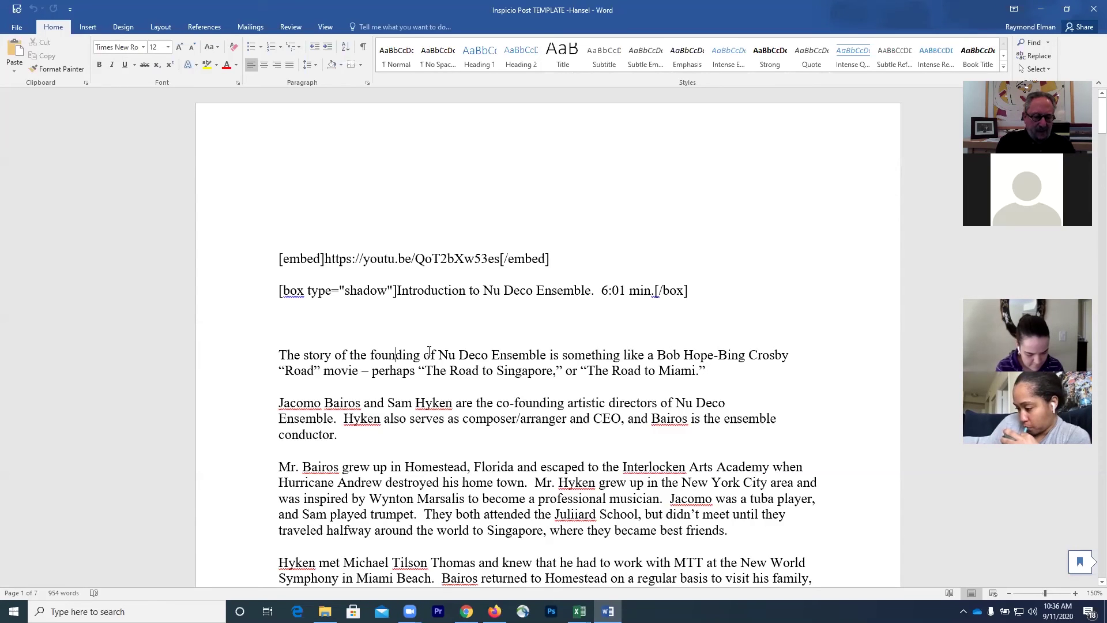
Step: Copy the whole text of the Word template and paste it into the body of the new WordPress post in Chrome
key(ctrl+a)
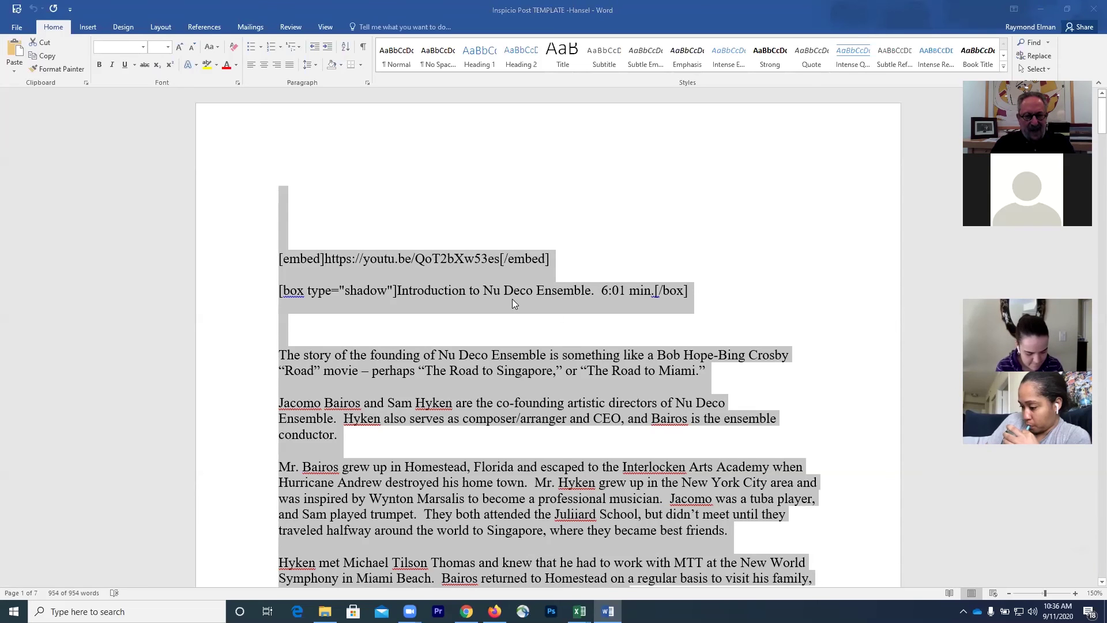
key(alt+Tab)
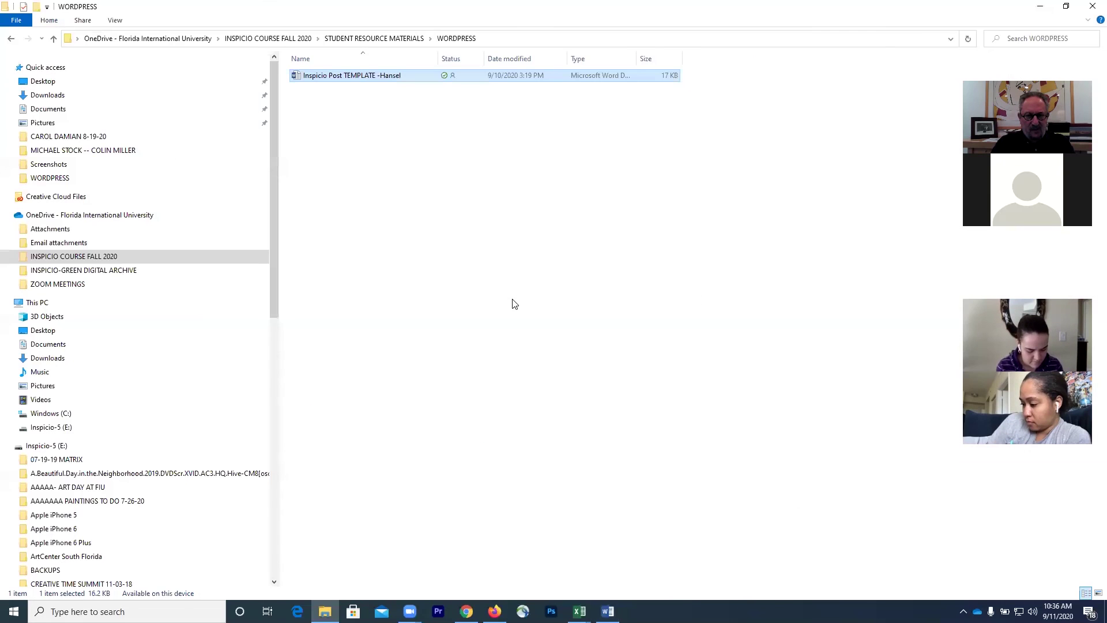
key(alt+Tab)
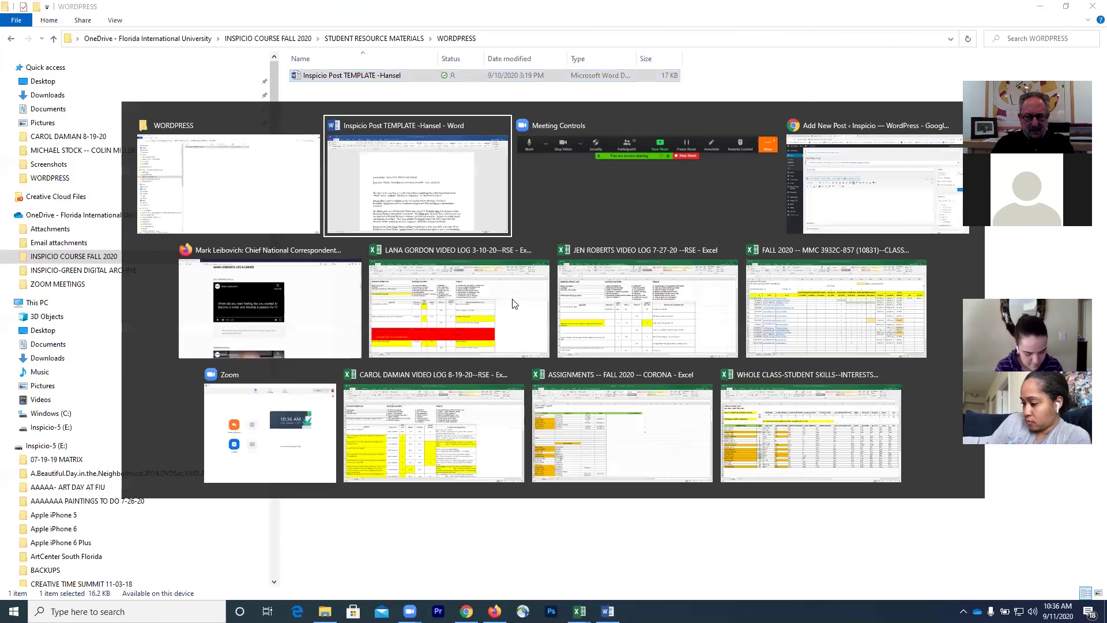
key(alt+Tab)
key(alt+Tab)
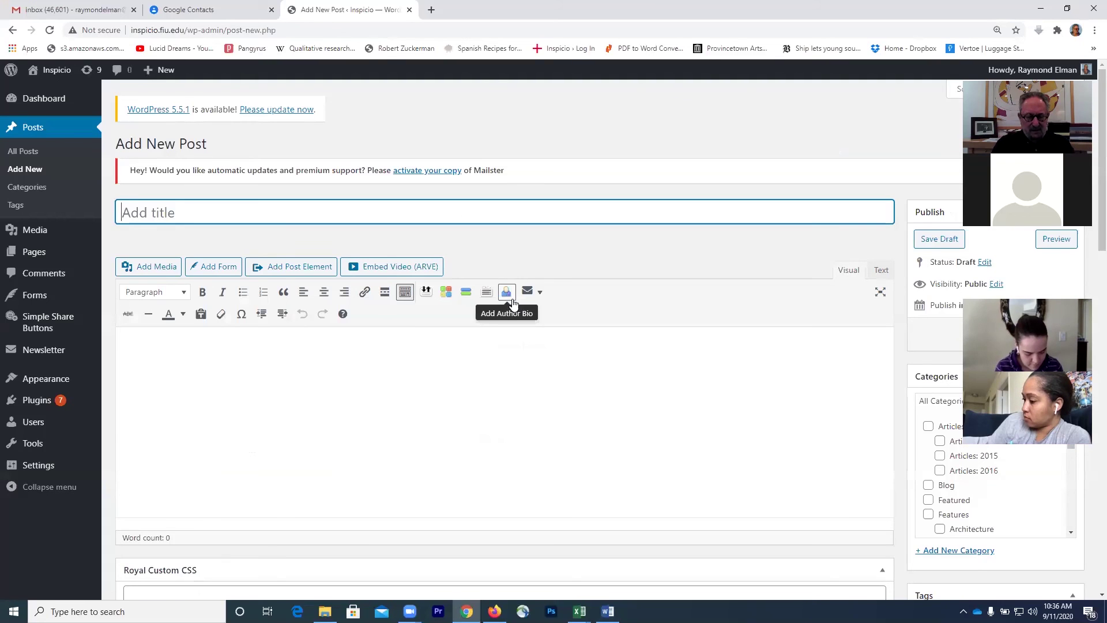
click(266, 346)
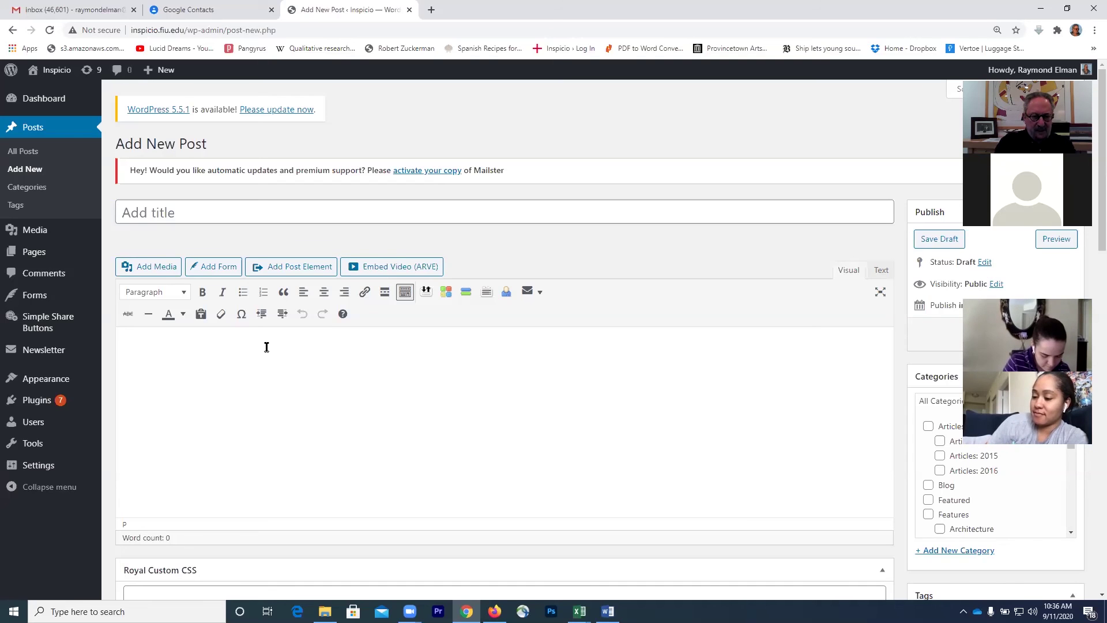
key(ctrl+v)
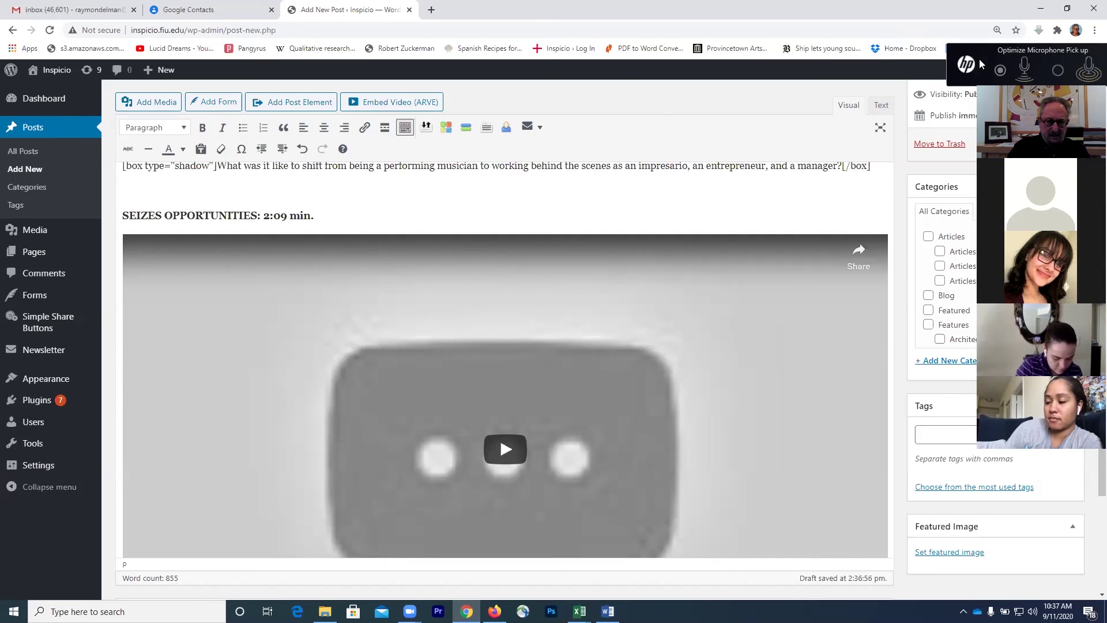
Step: Examine the pasted post's embedded videos, shadow-box captions, section headings and introductory text
scroll(755, 254, up, 15)
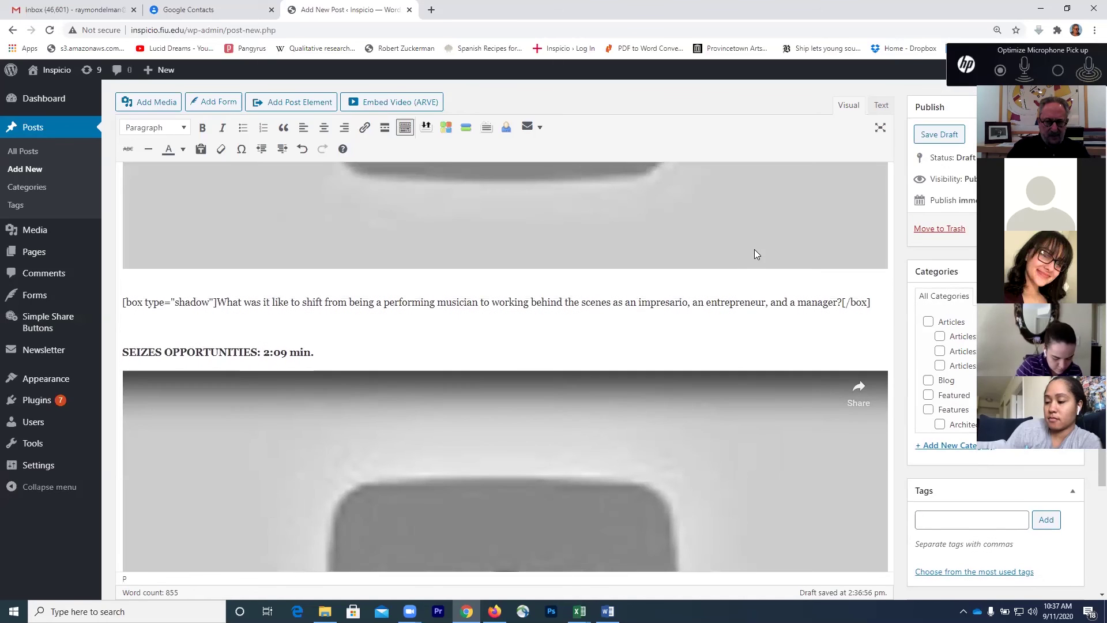
scroll(754, 254, up, 15)
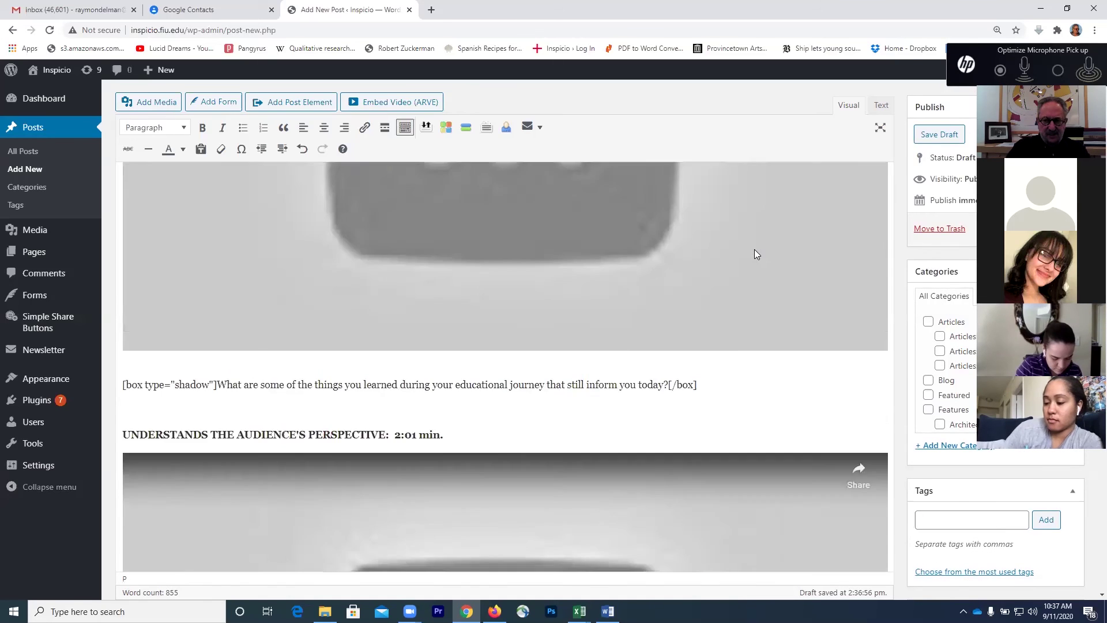
scroll(755, 250, up, 15)
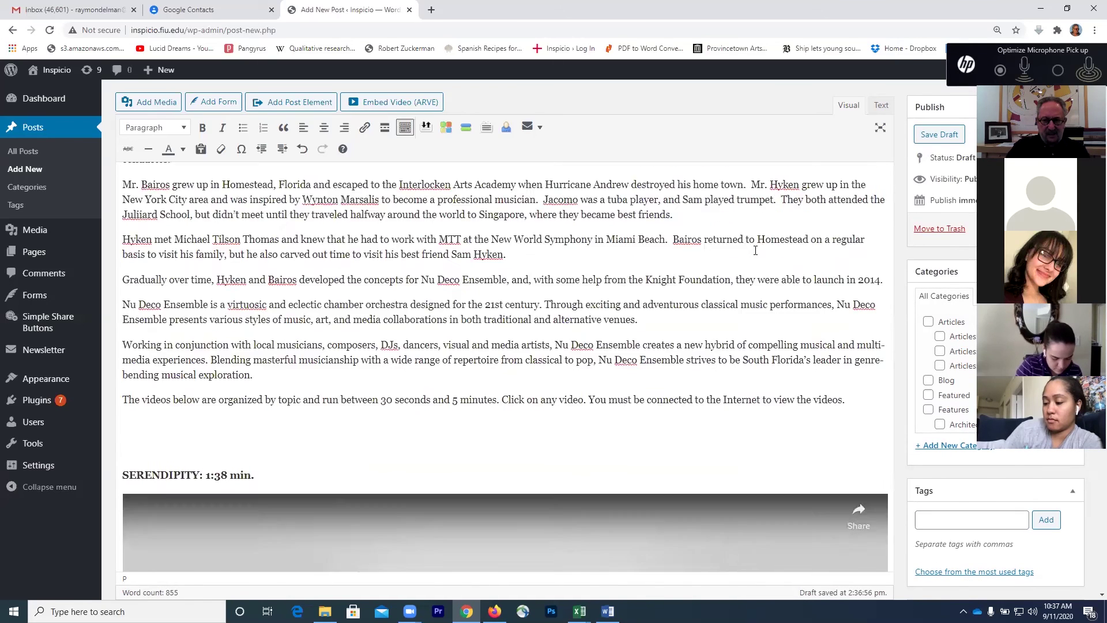
scroll(754, 254, up, 2)
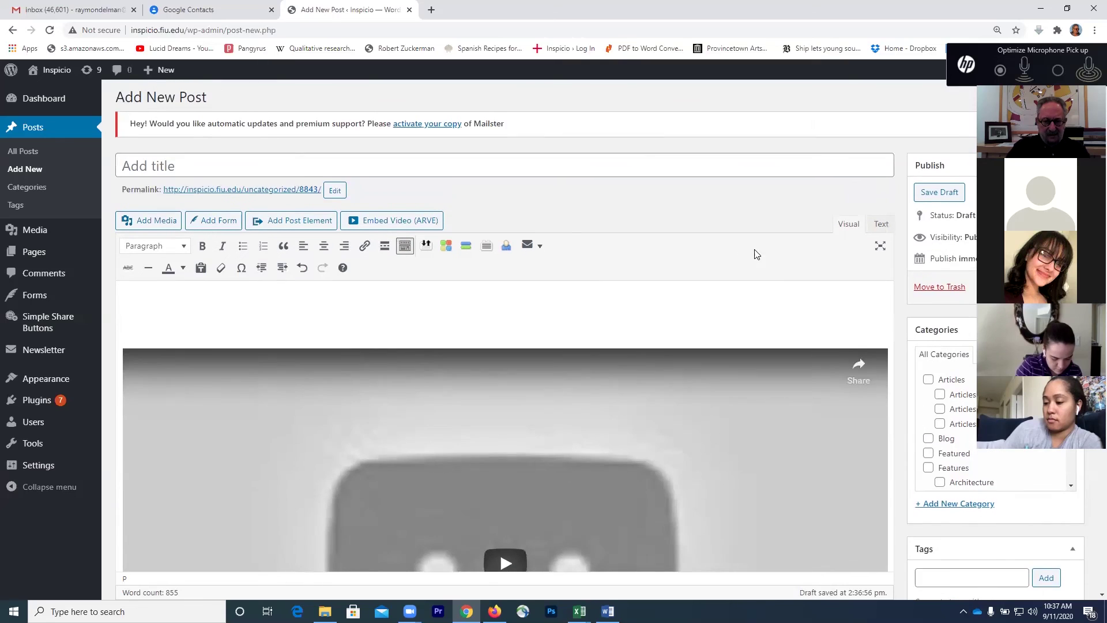
scroll(754, 254, down, 6)
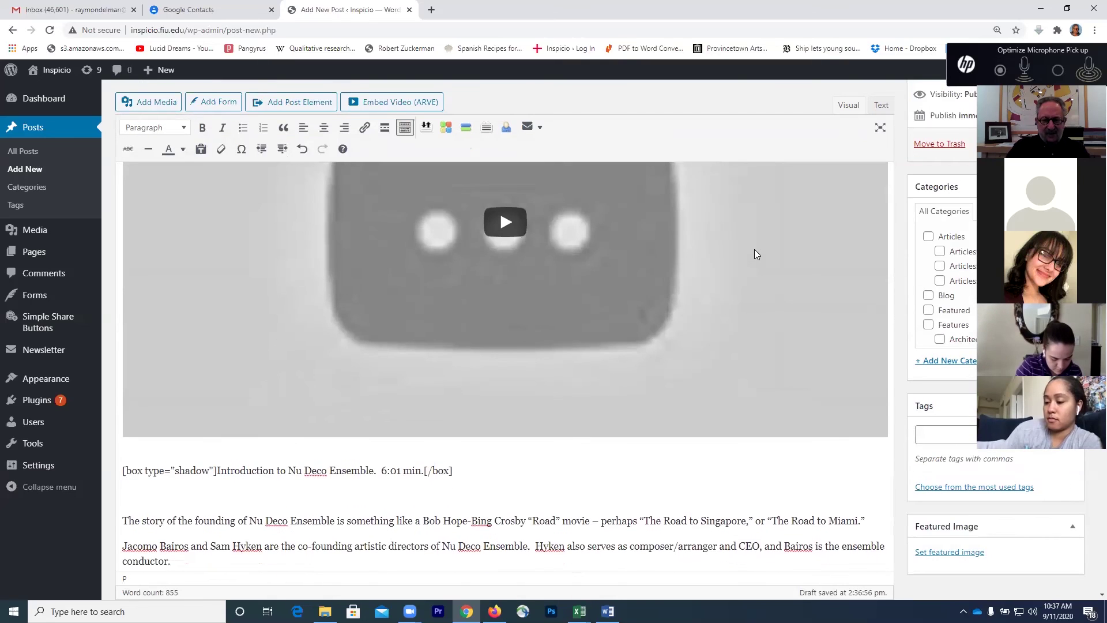
scroll(755, 253, up, 1)
scroll(754, 250, down, 3)
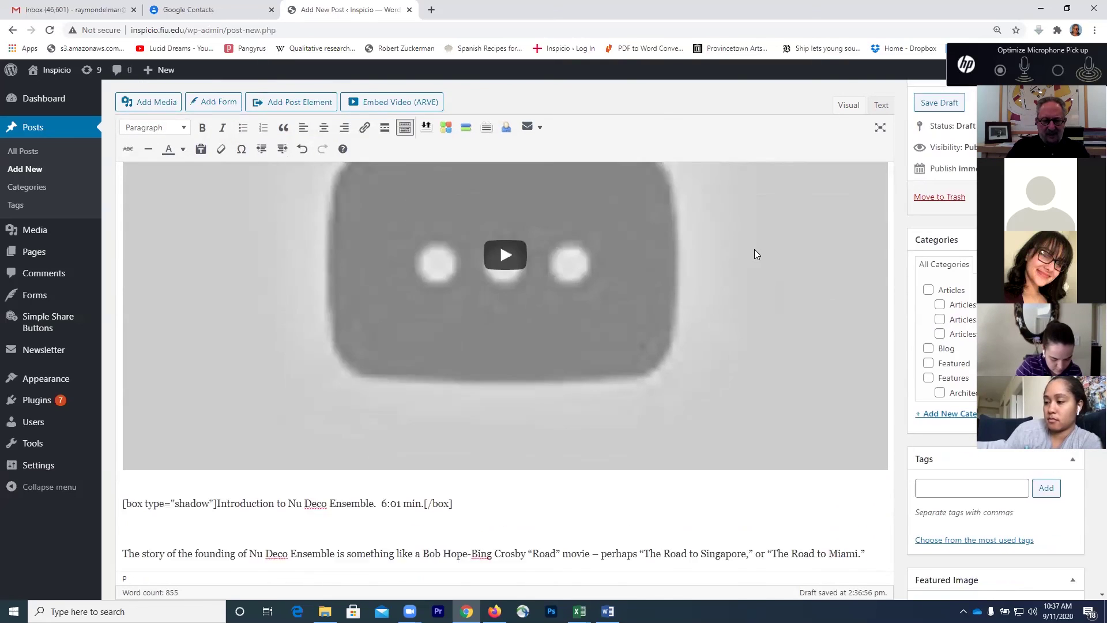
scroll(754, 253, down, 3)
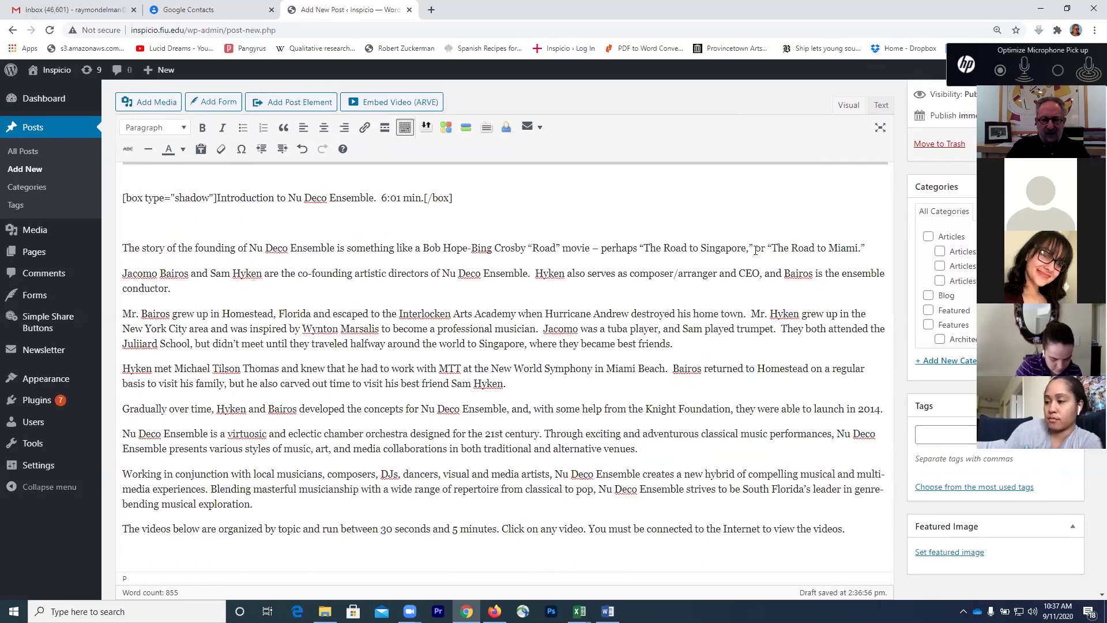
double_click(430, 336)
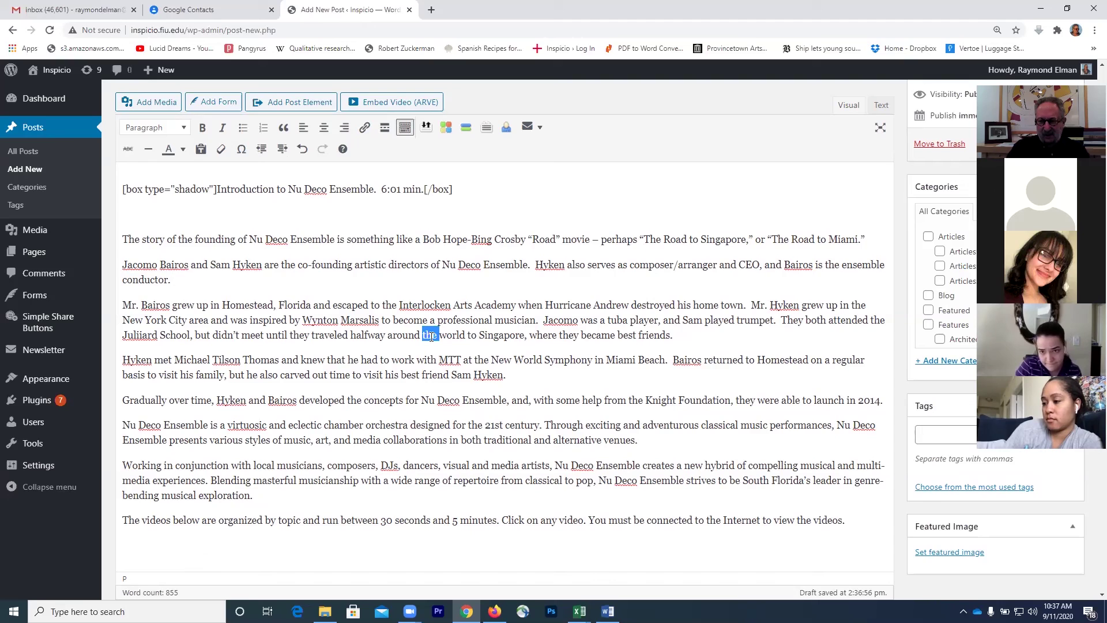
Step: Return to the start of the post and place the cursor in its empty title field
click(462, 324)
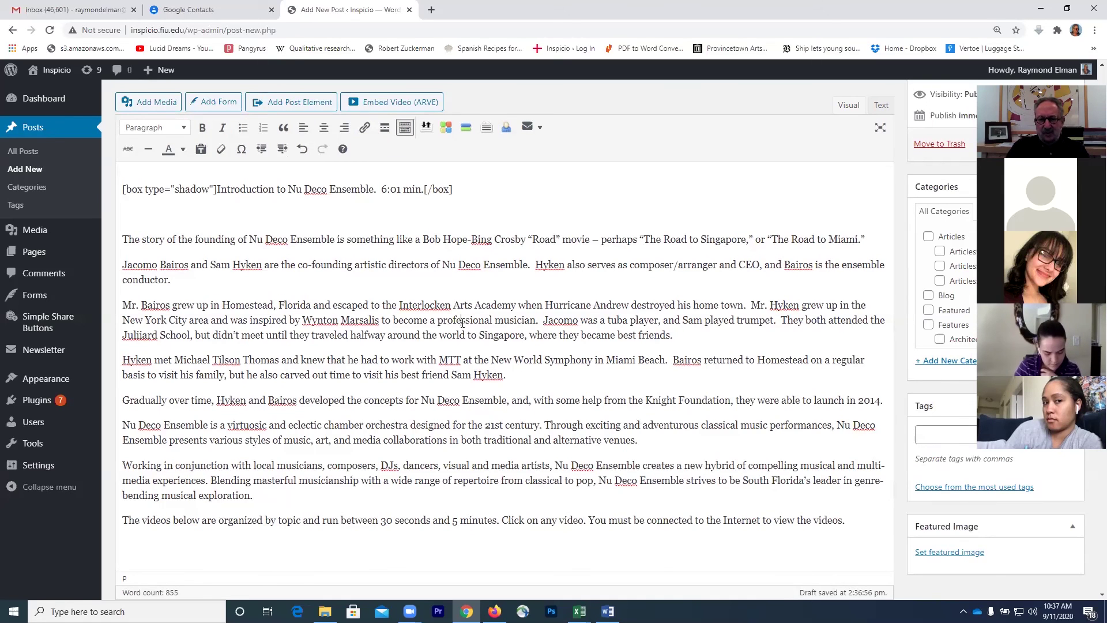
scroll(463, 324, up, 1)
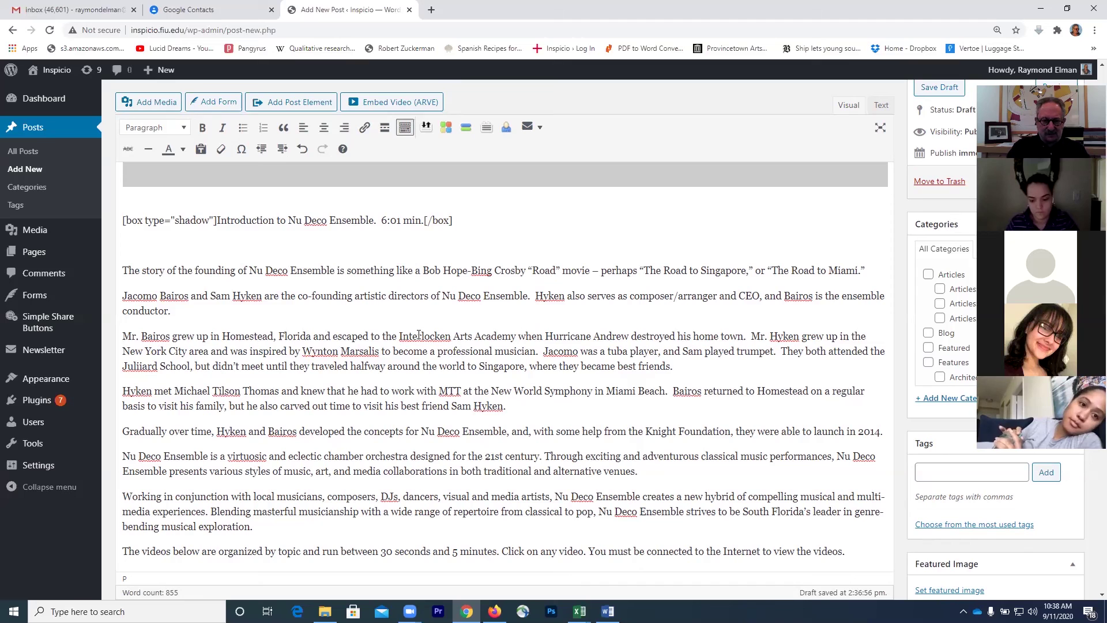
scroll(447, 311, up, 5)
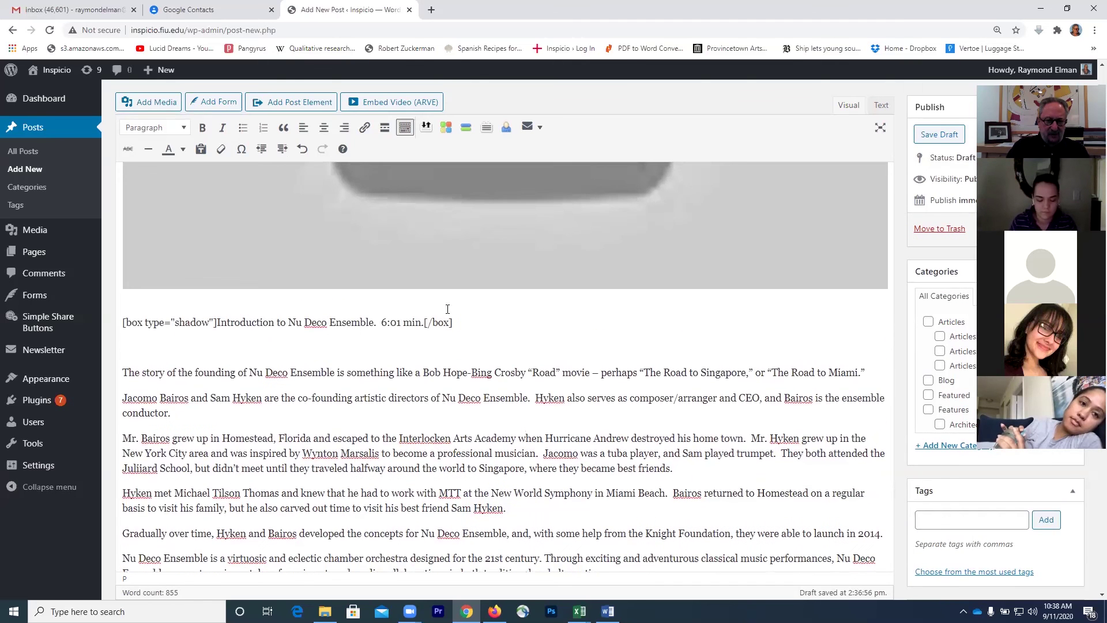
scroll(447, 311, up, 5)
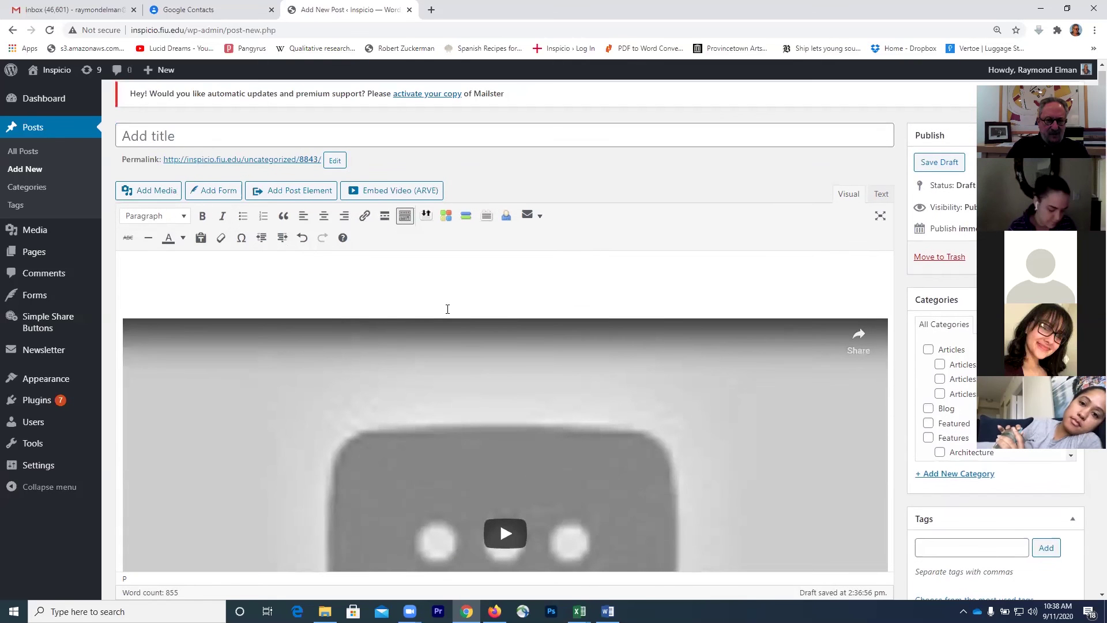
click(328, 134)
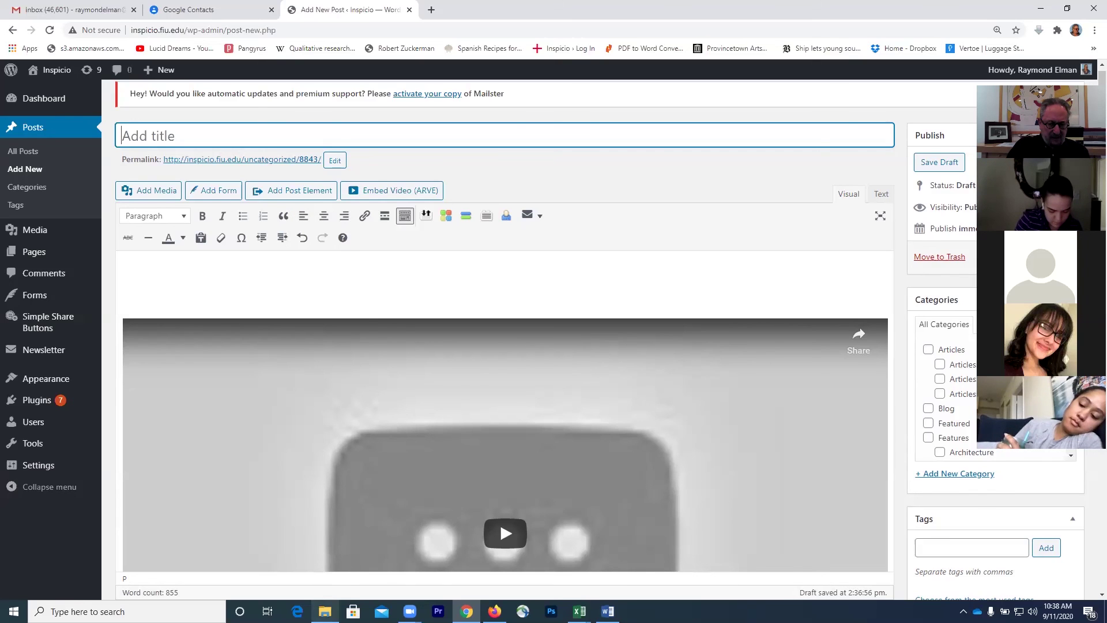
Step: Switch to File Explorer and open INSPICIO COURSE FALL 2020 > VIDEO INTERVIEW FILES > LOUIS ARMSTRONG PLAY--A WONDERFUL WORLD to look up the interviewee
mouse_move(325, 611)
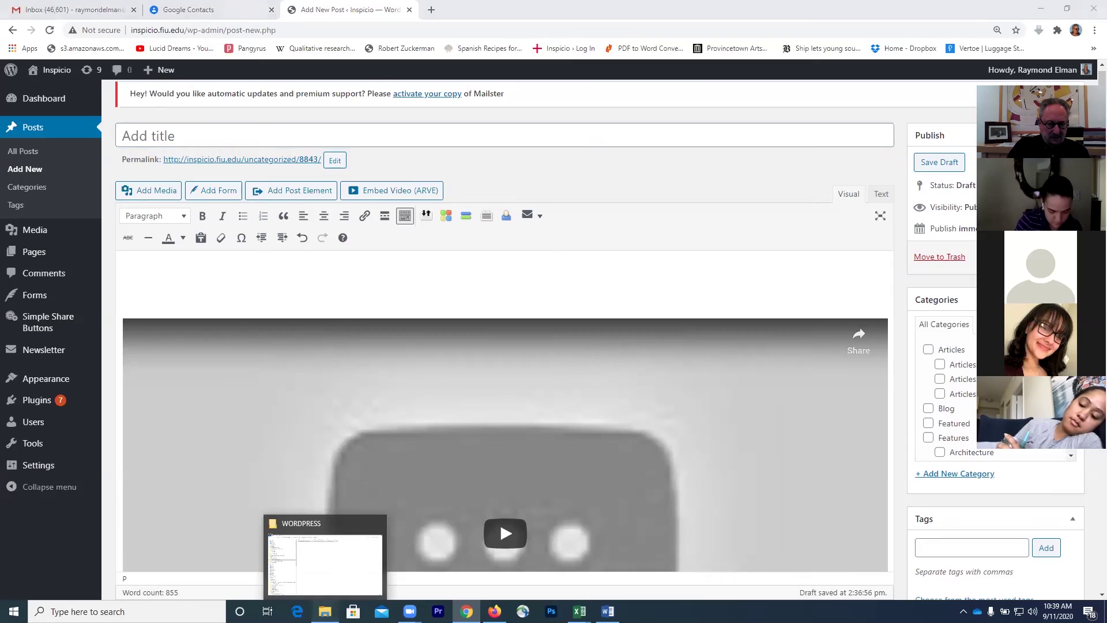
click(327, 577)
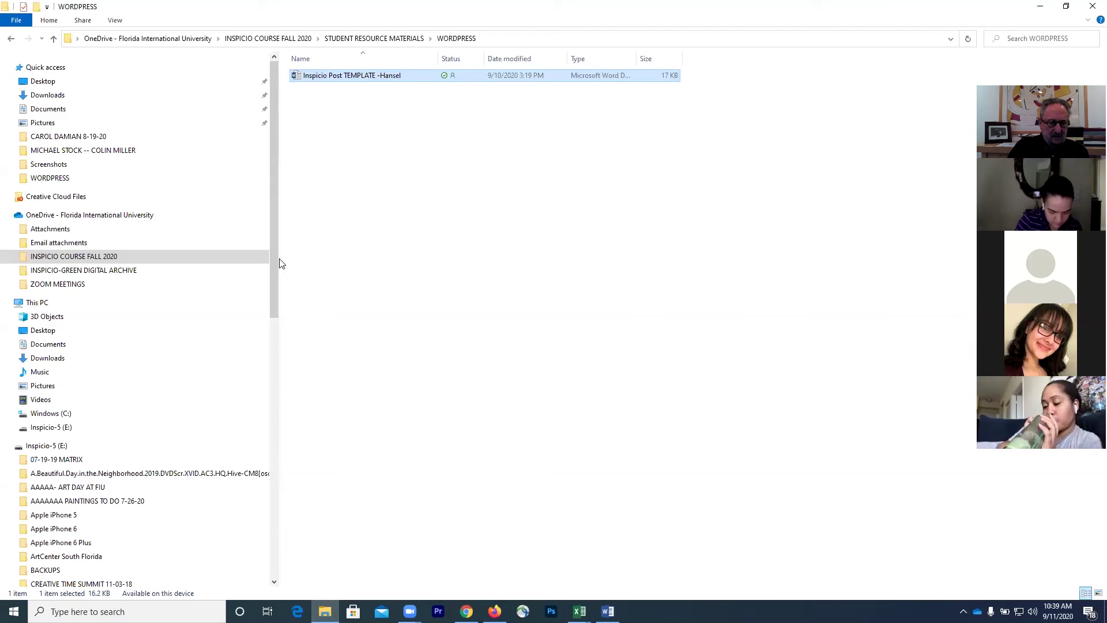
click(137, 256)
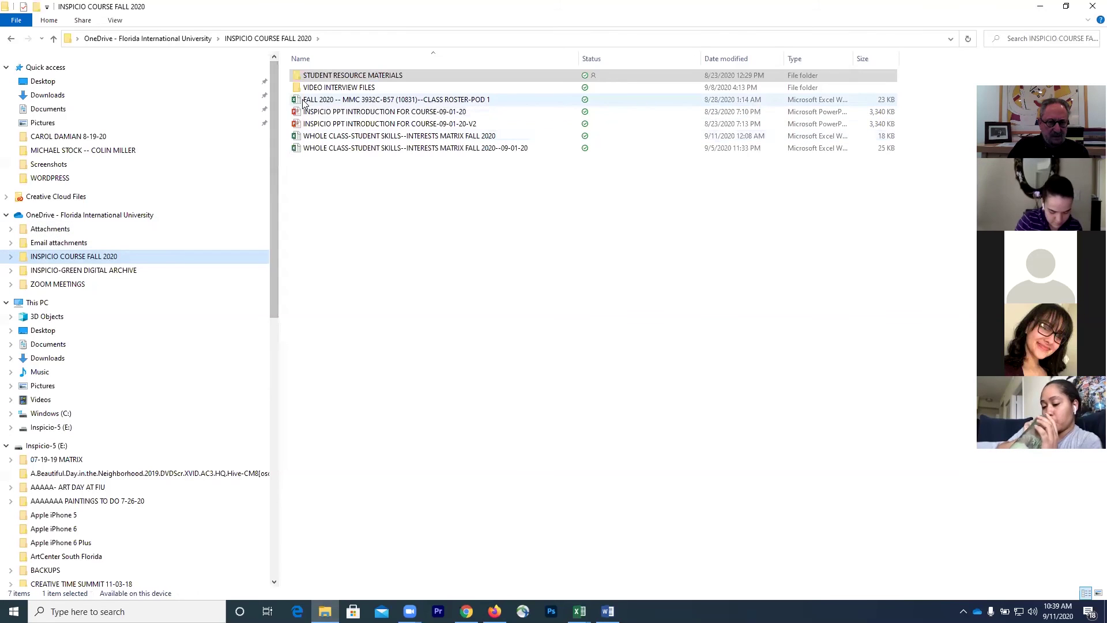
double_click(306, 89)
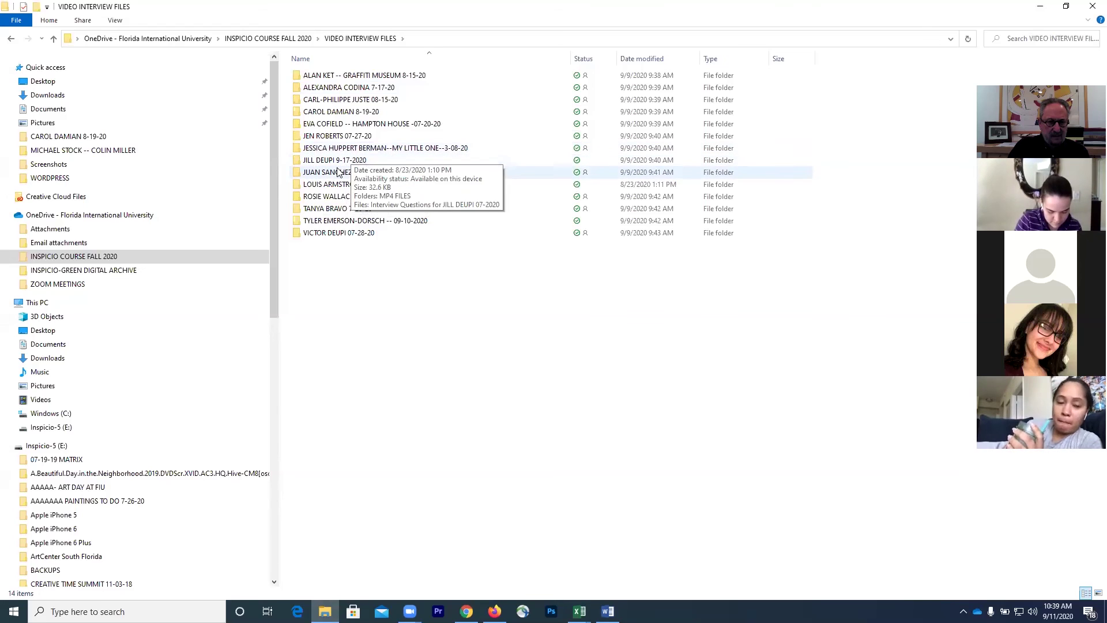
double_click(316, 184)
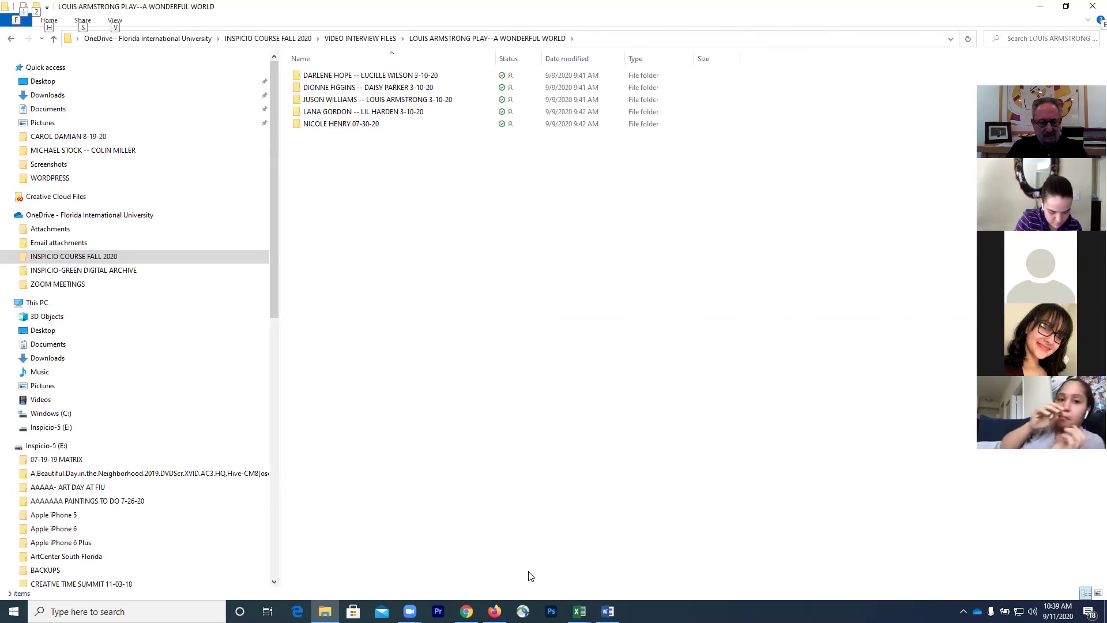
Step: Switch back to Chrome, title the WordPress post "Lana Gordon As Lil Harden" and save it as a draft
key(alt+Tab)
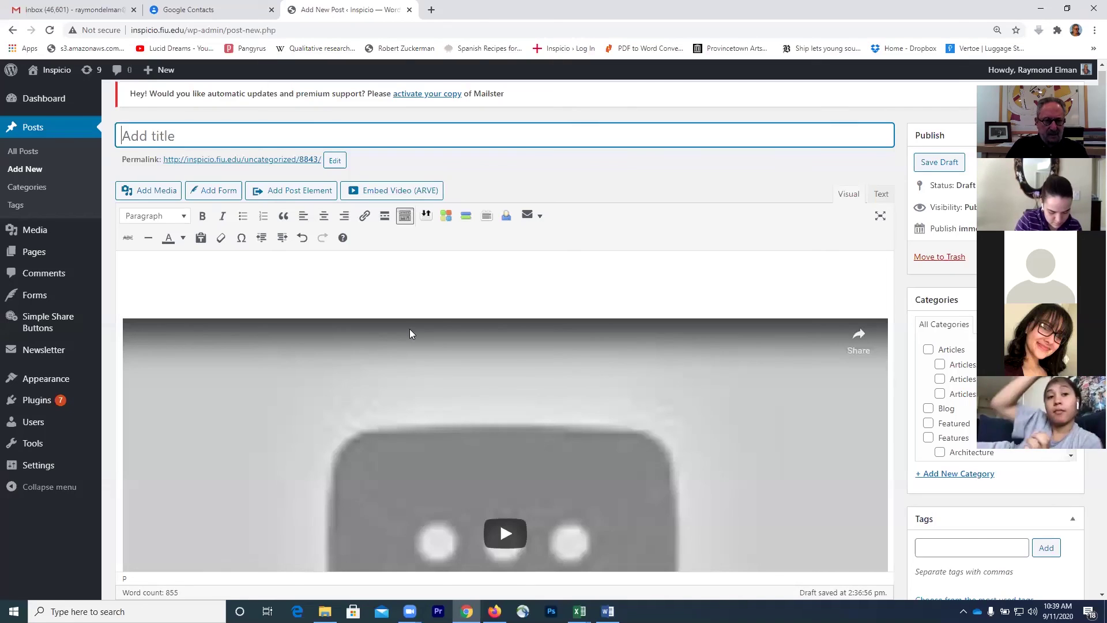
text(L)
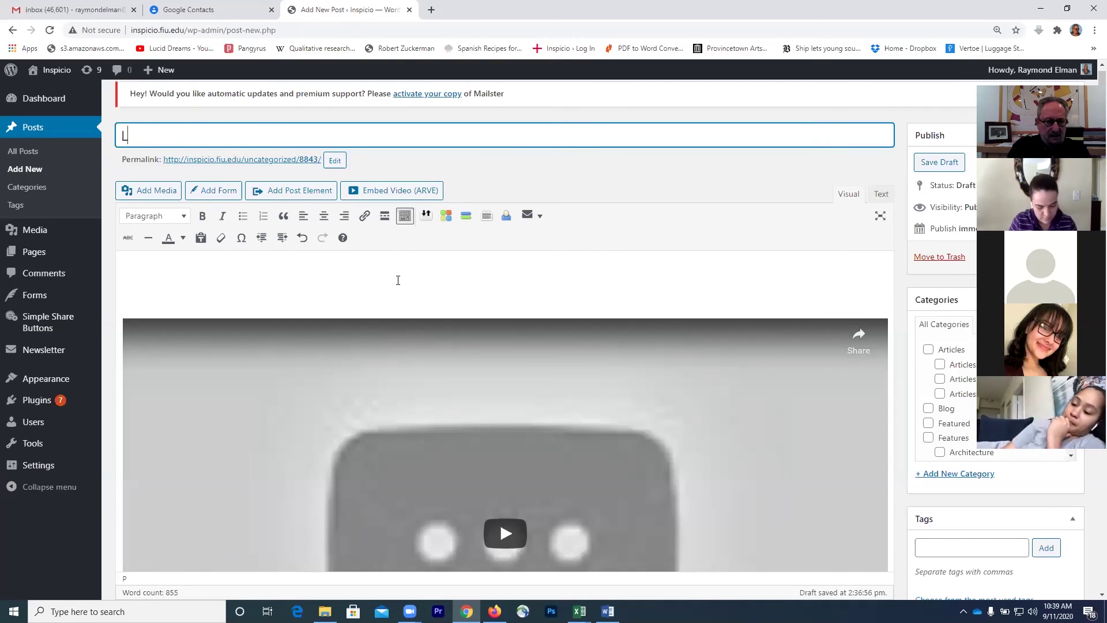
text(ana)
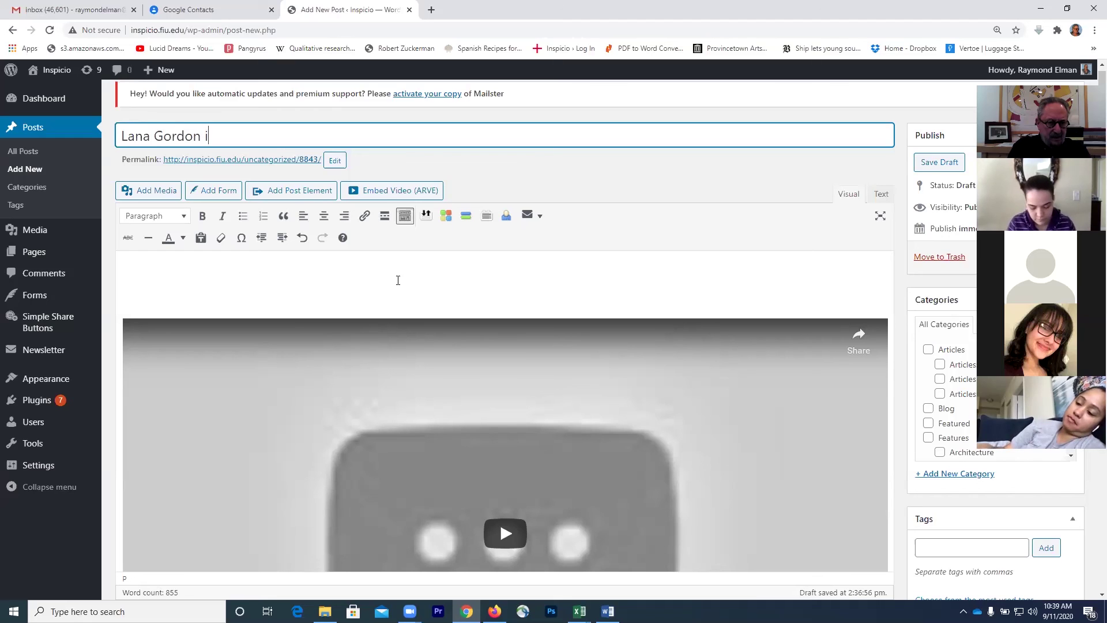
text(Gordon is Lil Harden)
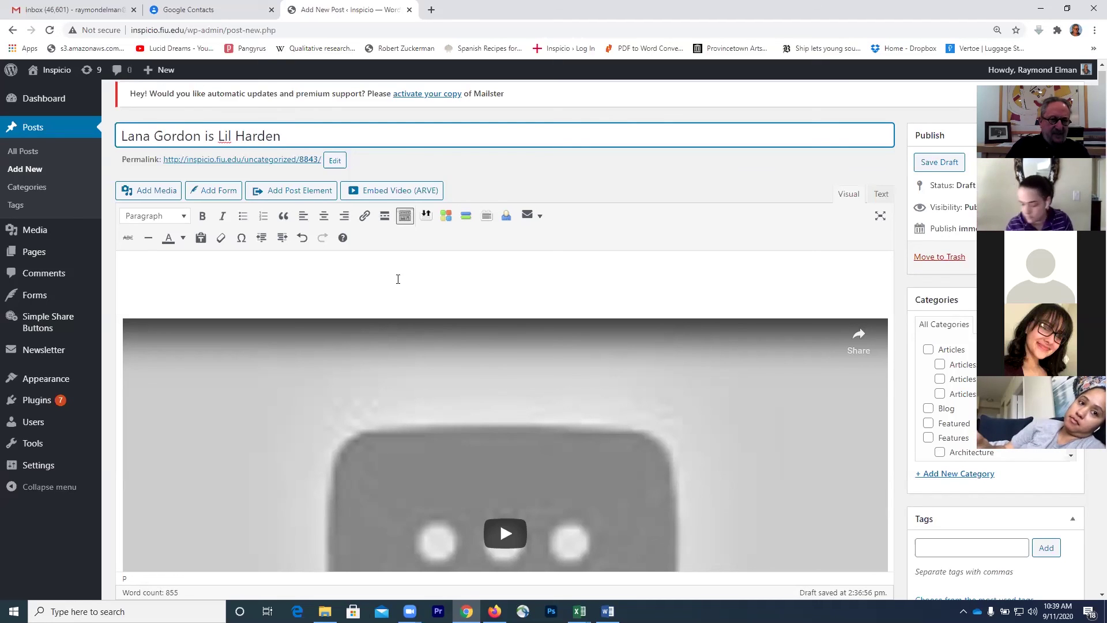
click(215, 138)
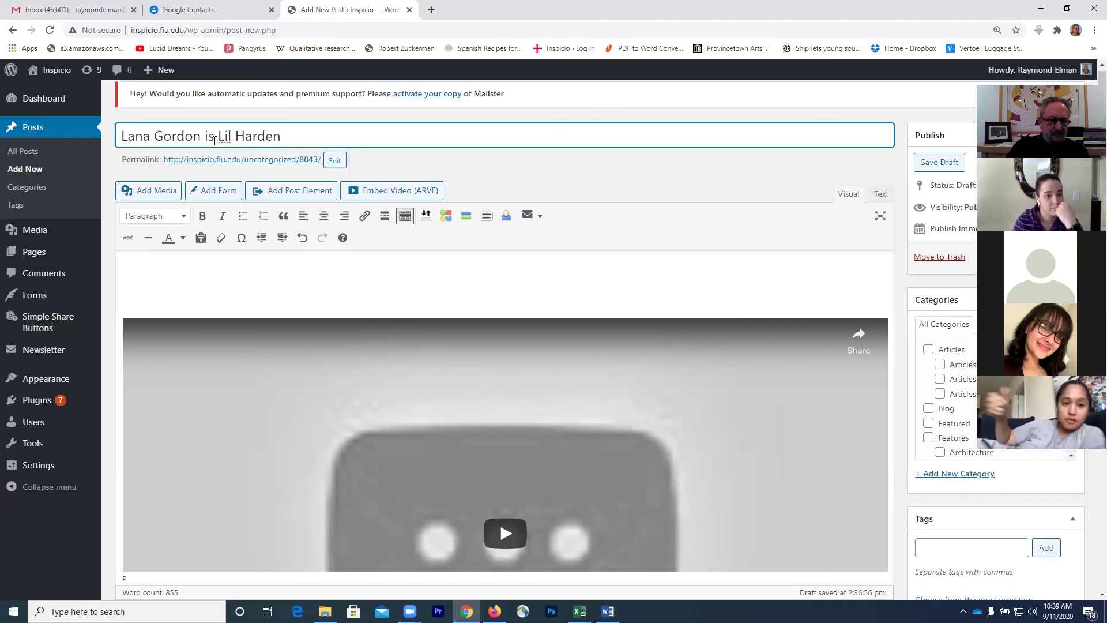
key(BackSpace)
key(BackSpace)
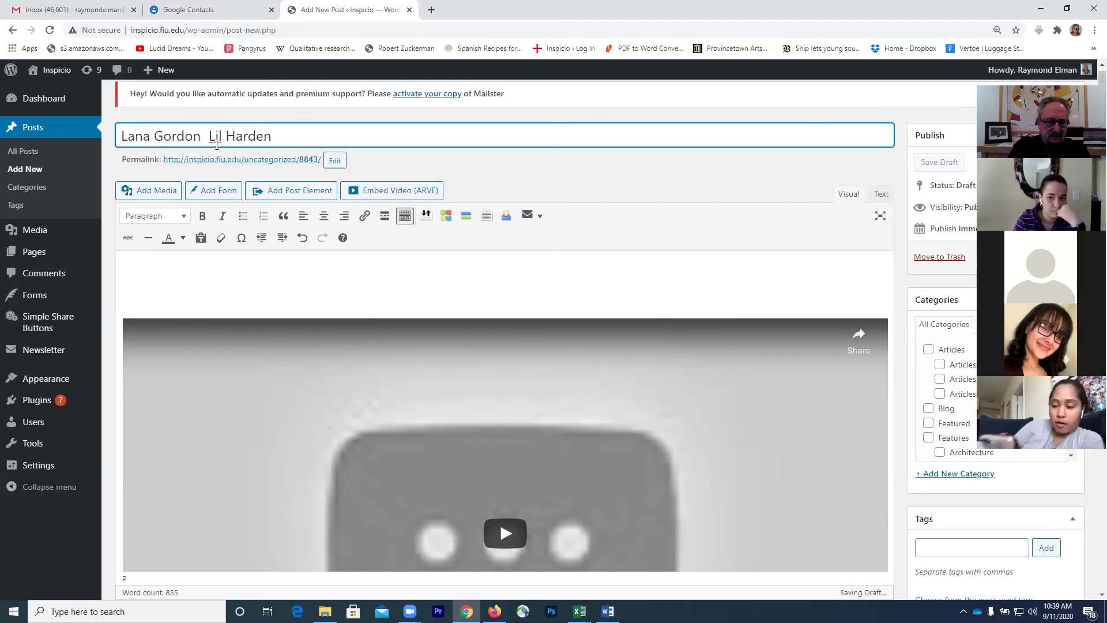
text(As)
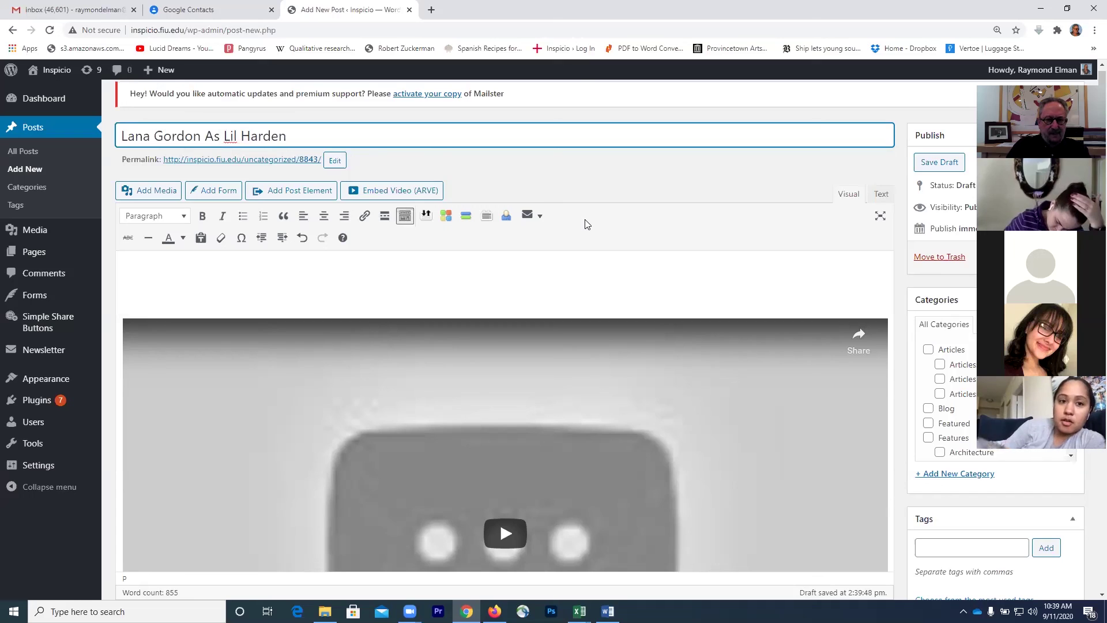
click(929, 167)
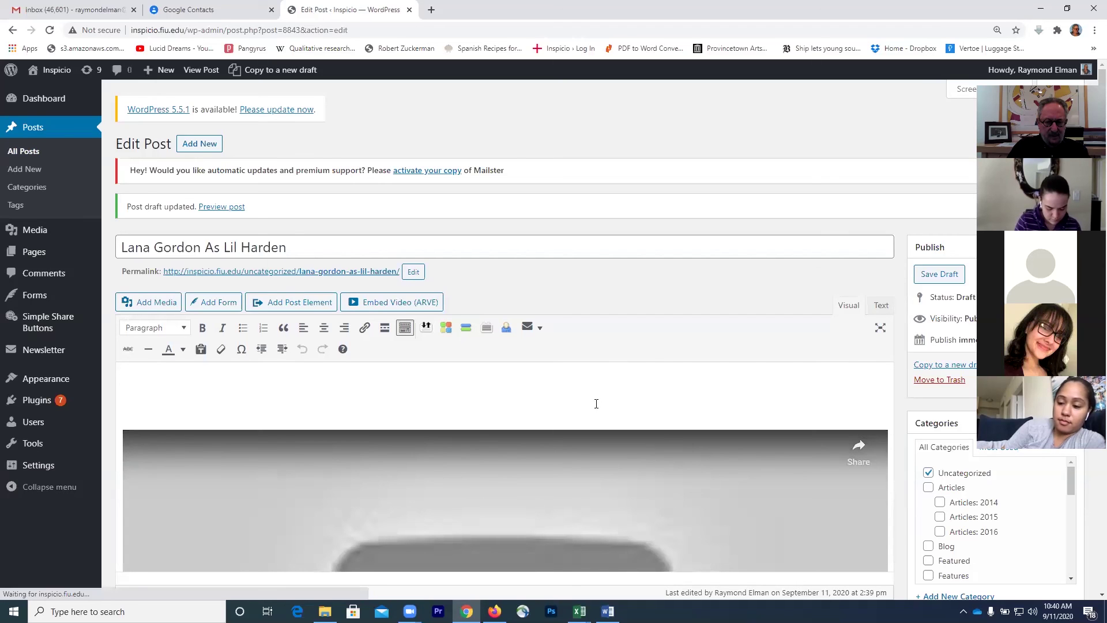
Step: Switch to Firefox and open YouTube in a new tab
scroll(600, 403, down, 1)
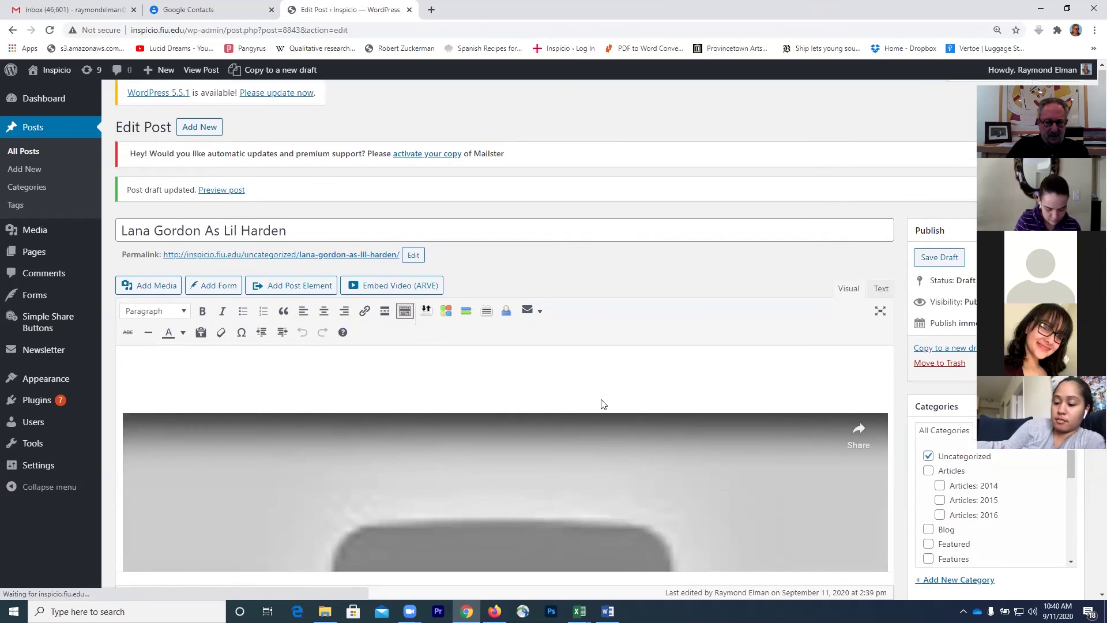
scroll(600, 403, down, 3)
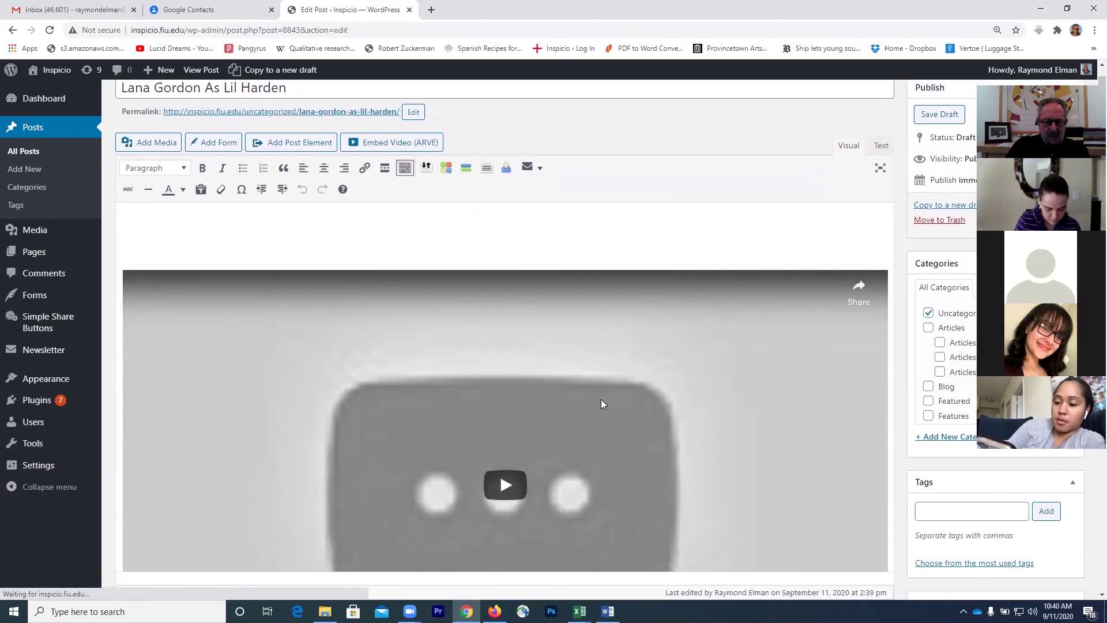
scroll(601, 404, down, 2)
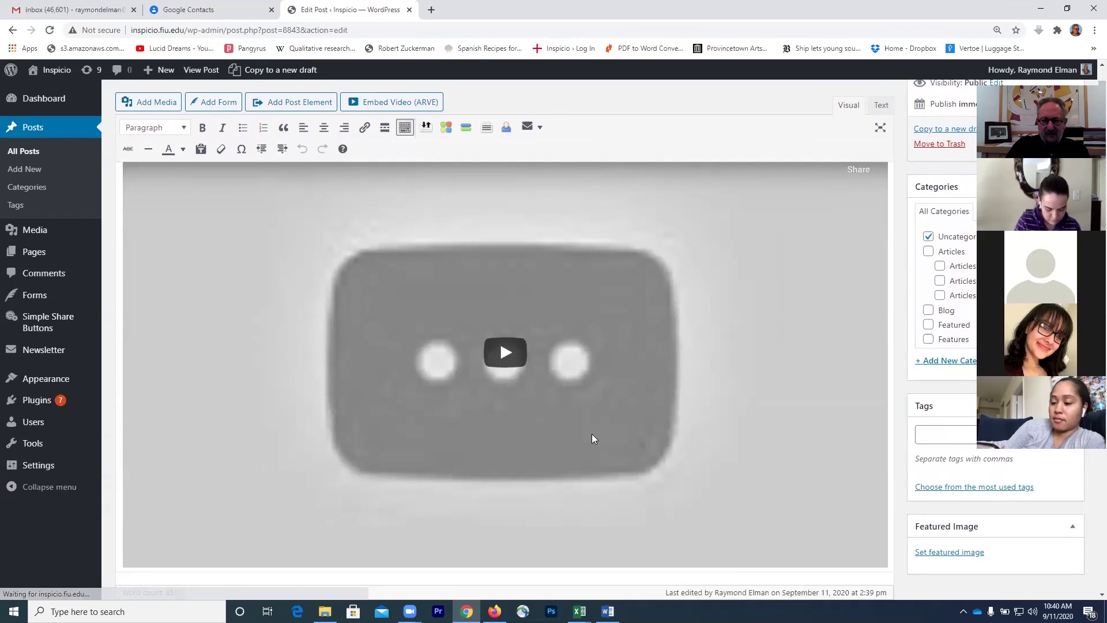
scroll(592, 434, up, 2)
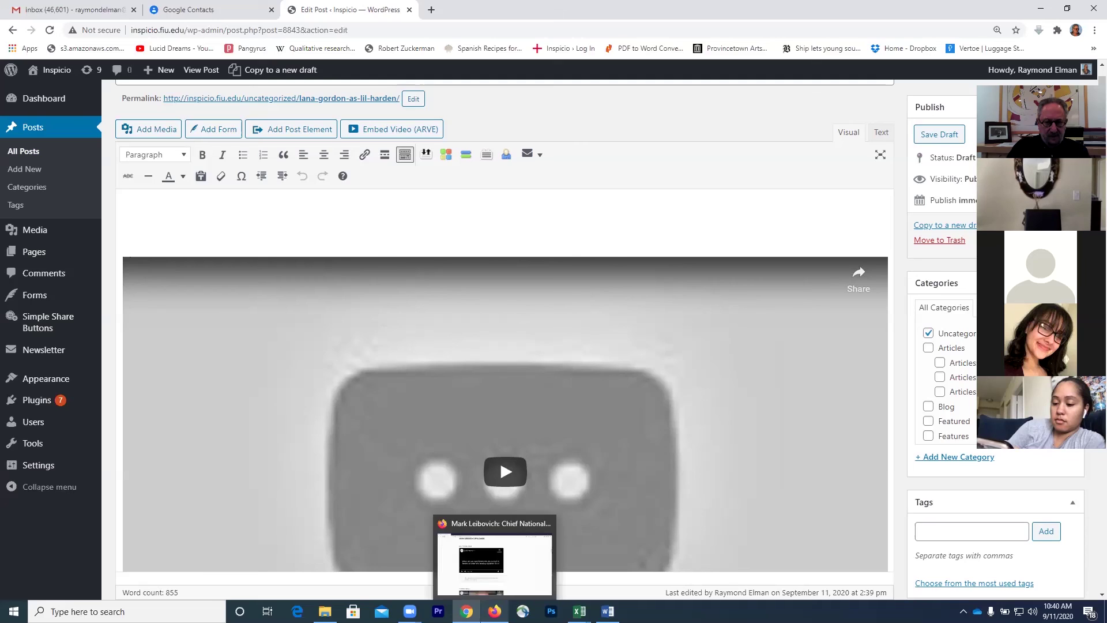
click(495, 611)
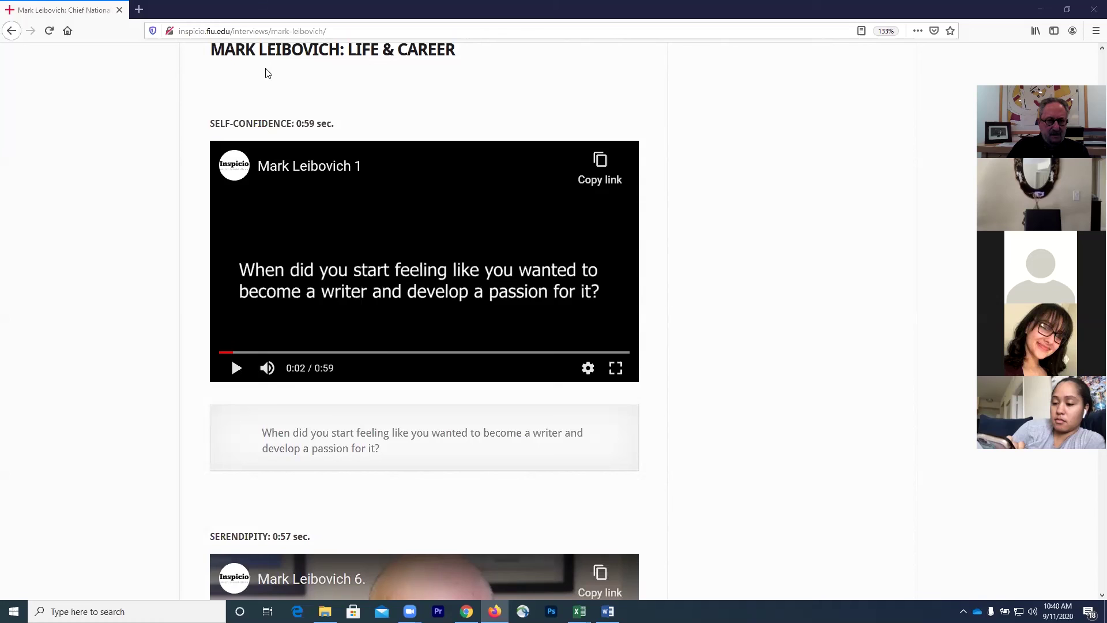
click(139, 10)
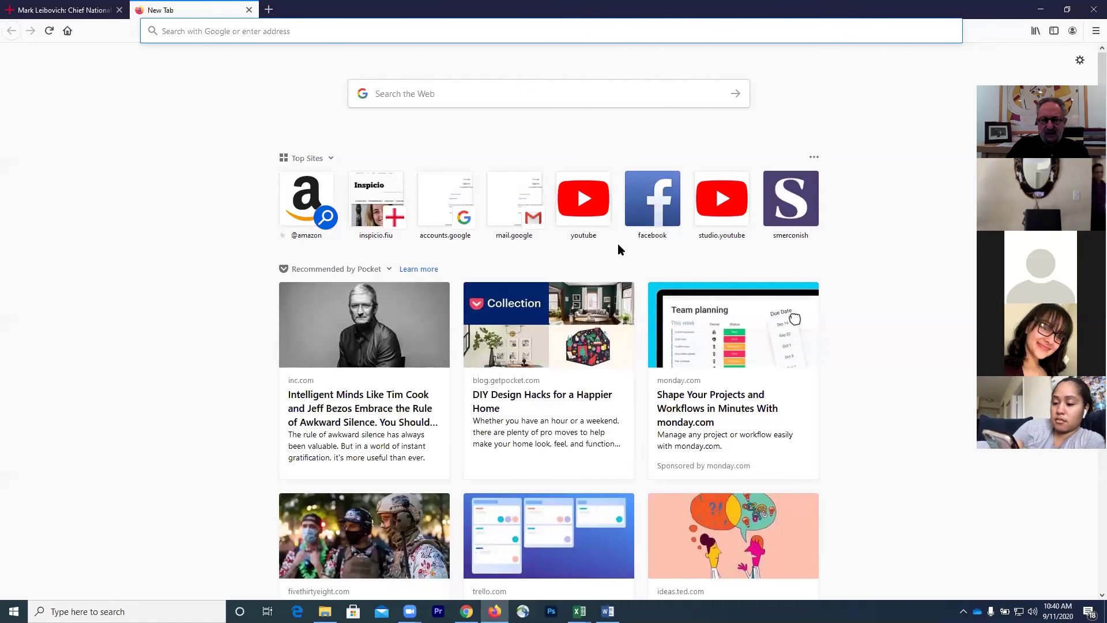
click(582, 209)
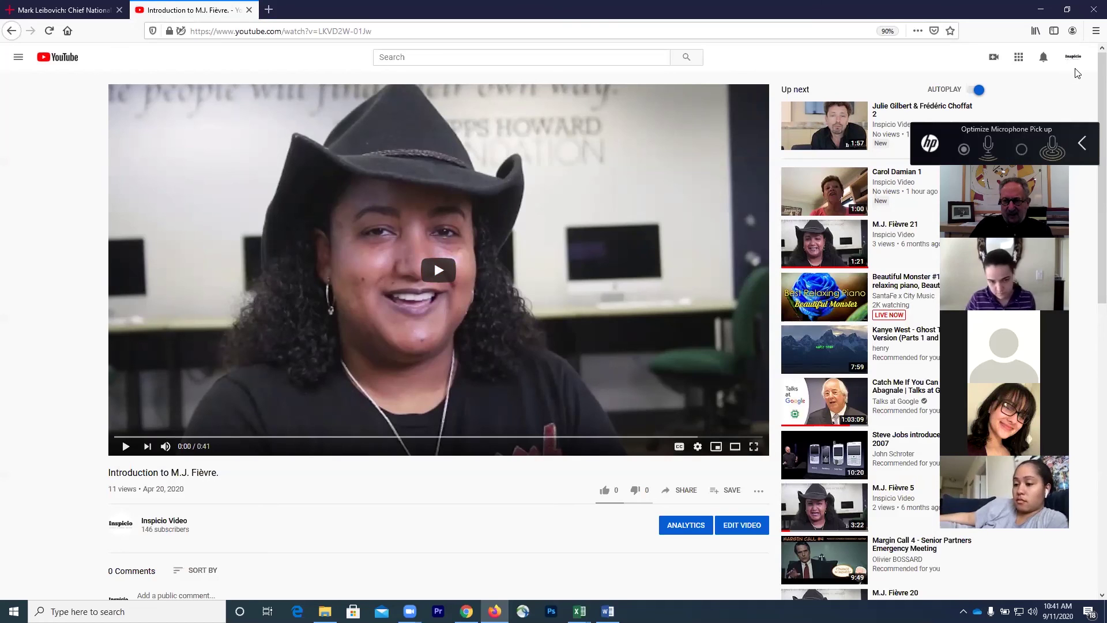
Step: Move the HP microphone overlay out of the way and open the signed-in account's own YouTube channel
click(1074, 60)
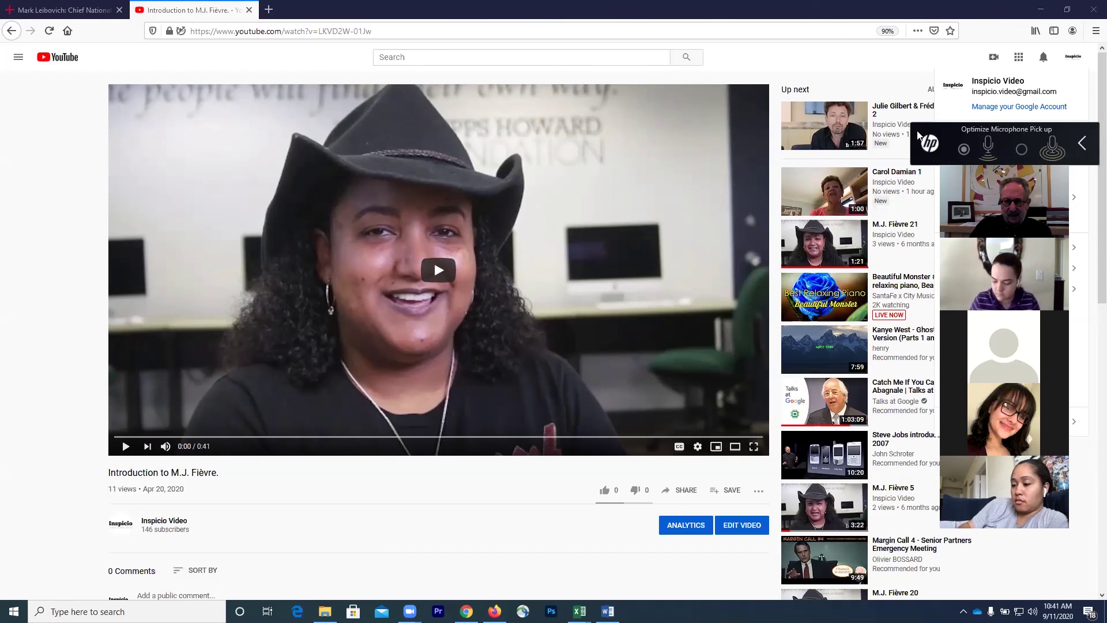
drag(918, 134, 656, 55)
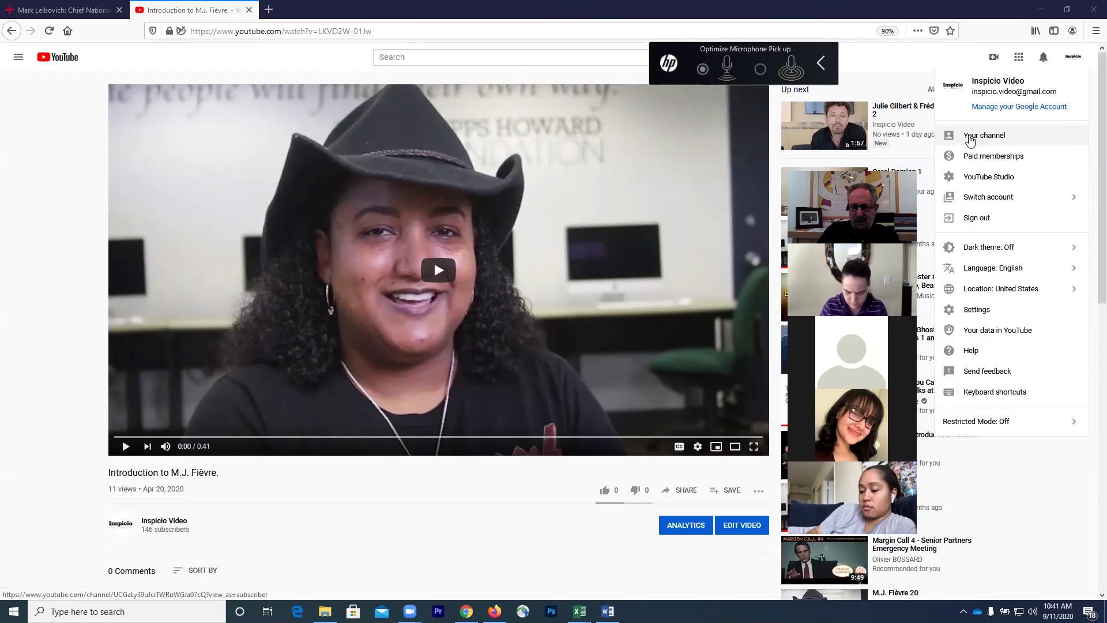
click(970, 136)
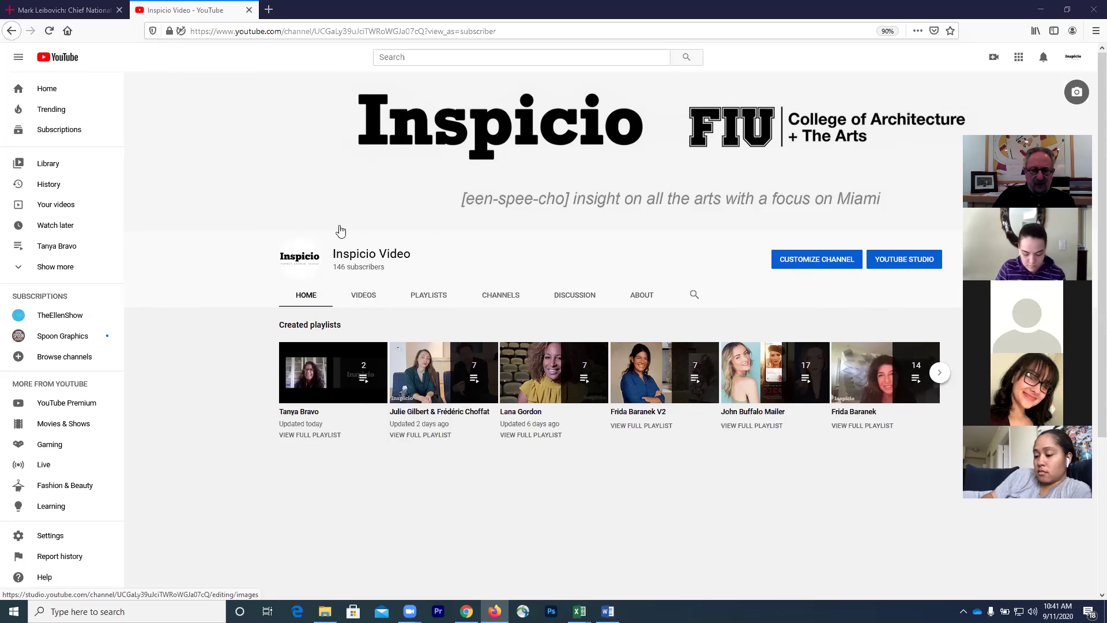
Step: Look through the uploaded videos of the Inspicio Video channel
click(371, 296)
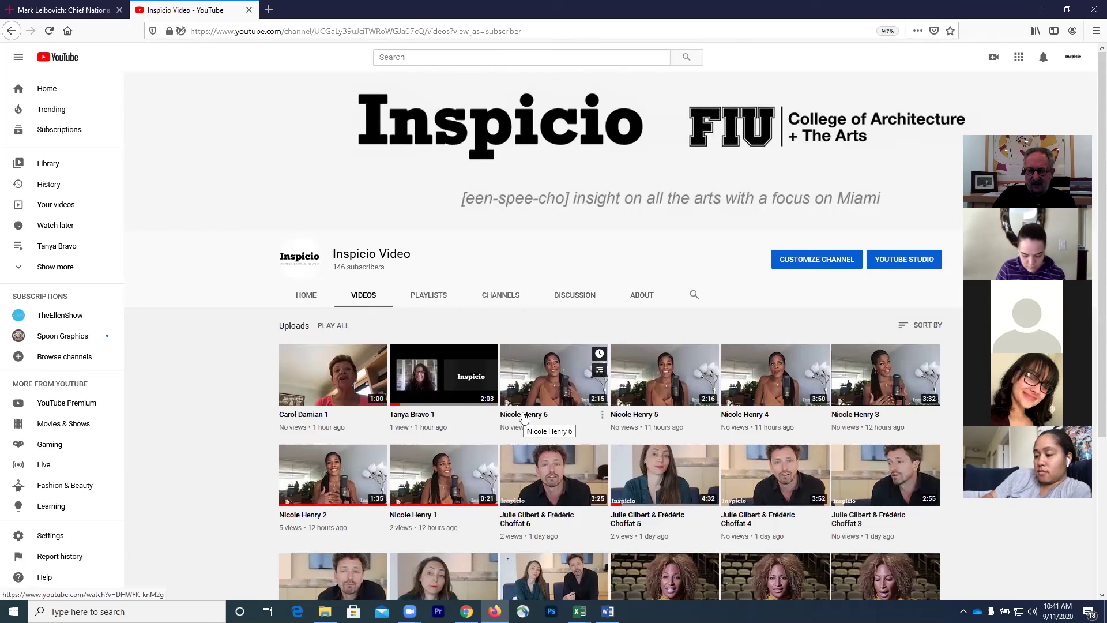
scroll(523, 417, down, 3)
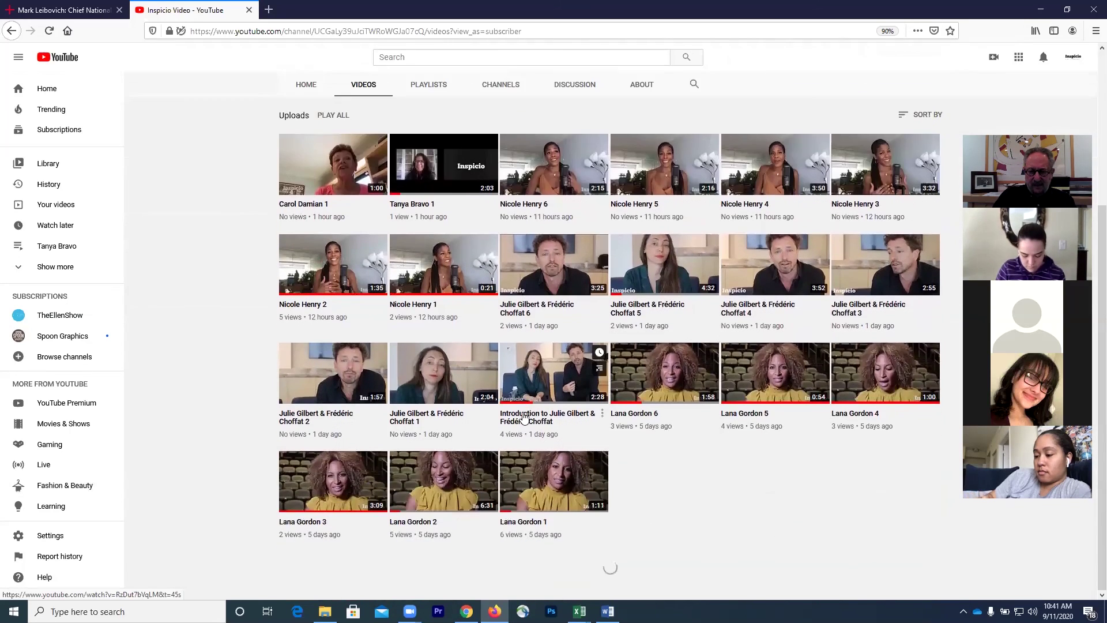
scroll(524, 416, up, 3)
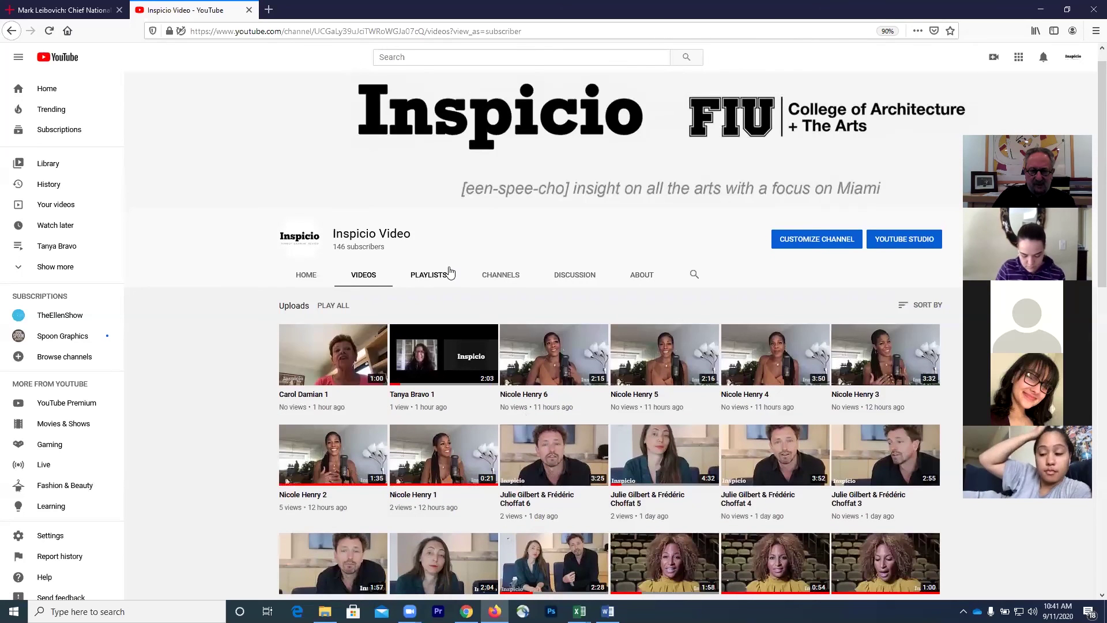
Step: Open the full Lana Gordon playlist of the channel and start "Introduction to Lana Gordon", pausing it near the beginning
click(433, 276)
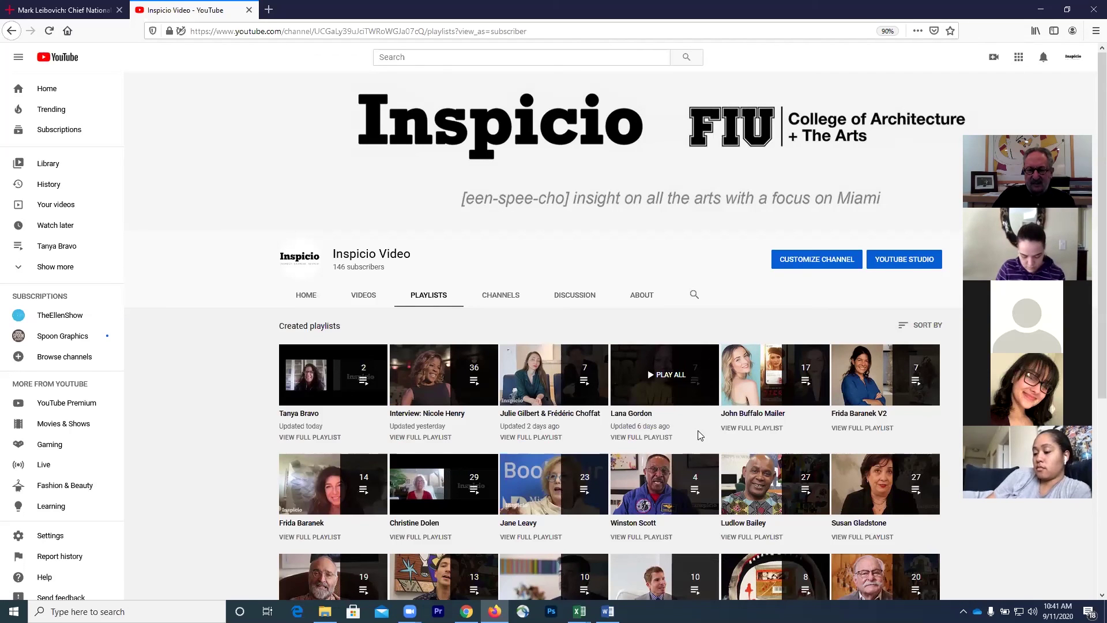
click(634, 440)
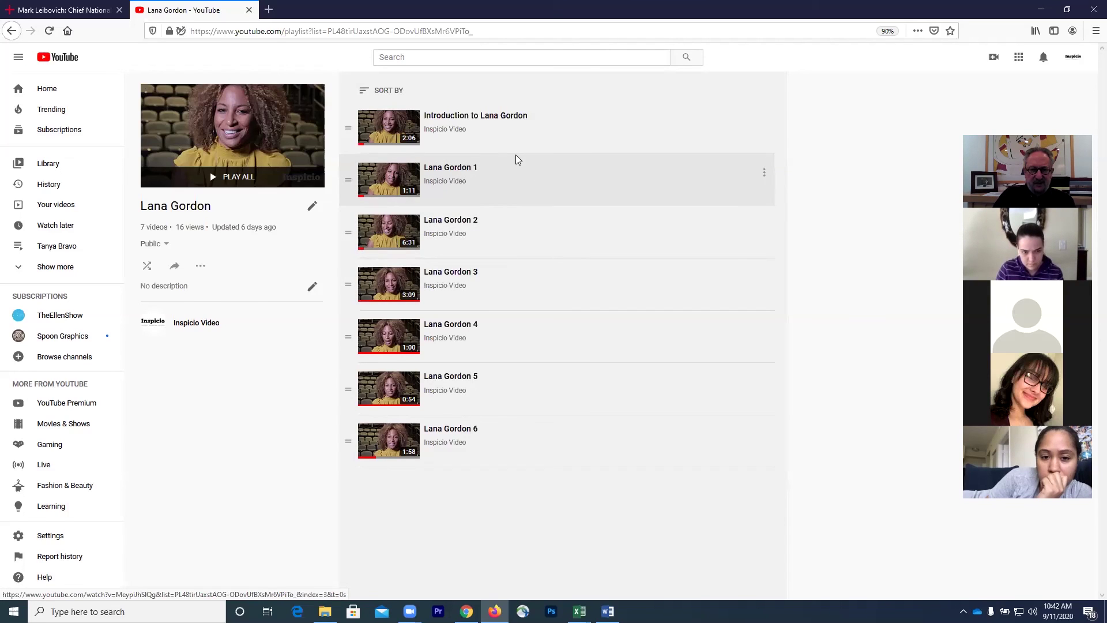
click(393, 132)
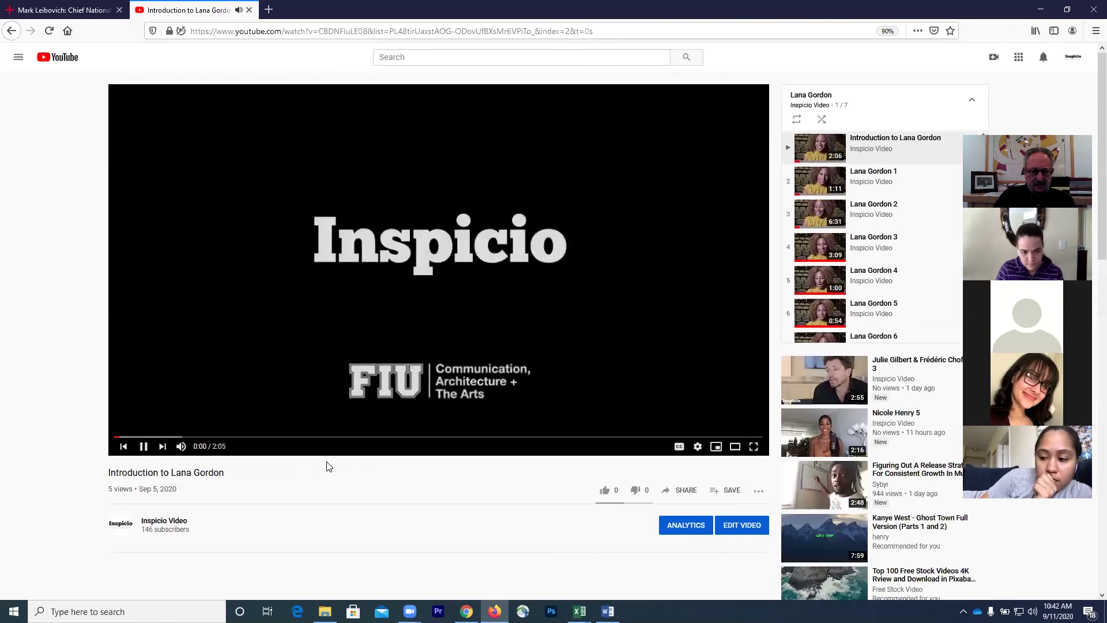
click(144, 446)
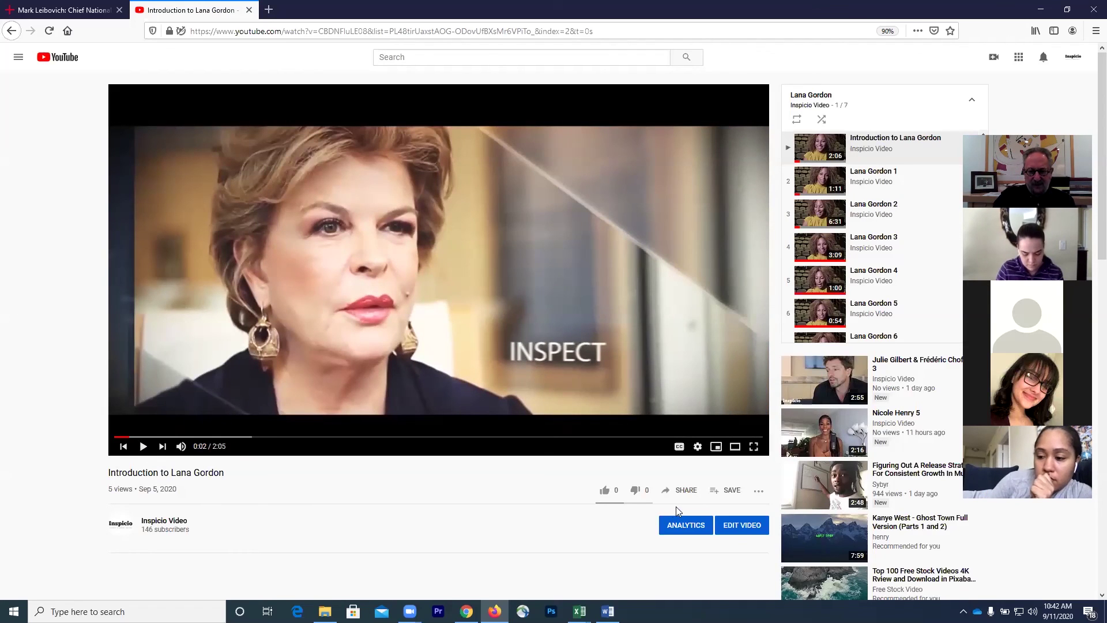
Step: Copy the share link of the "Introduction to Lana Gordon" video and switch to the WordPress post editor in Chrome
click(690, 492)
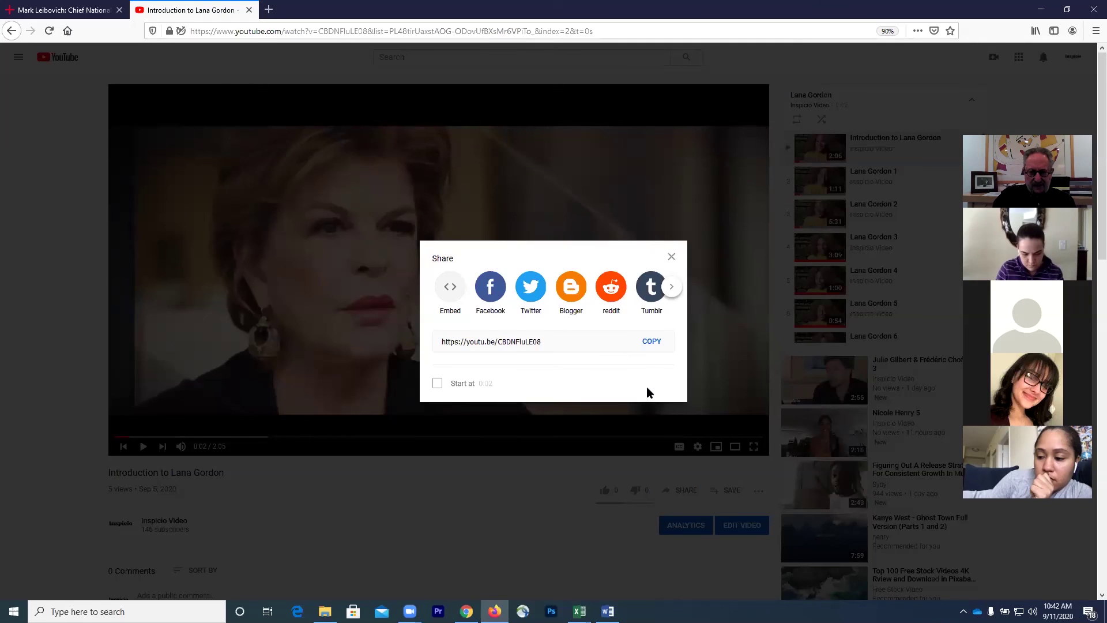
click(652, 343)
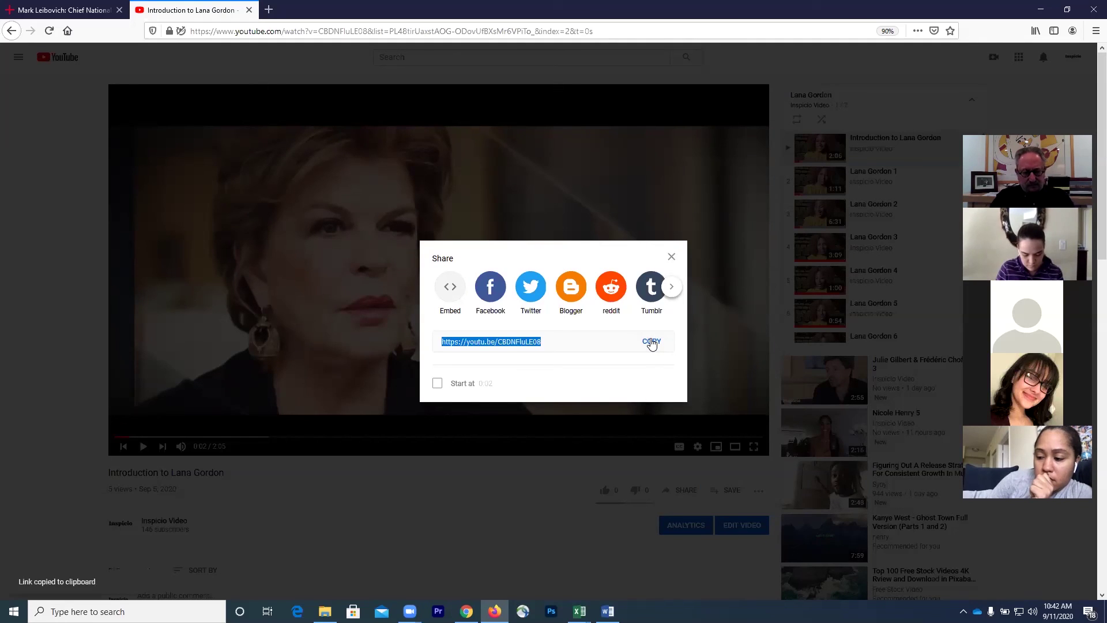
key(alt+Tab)
key(alt+Tab)
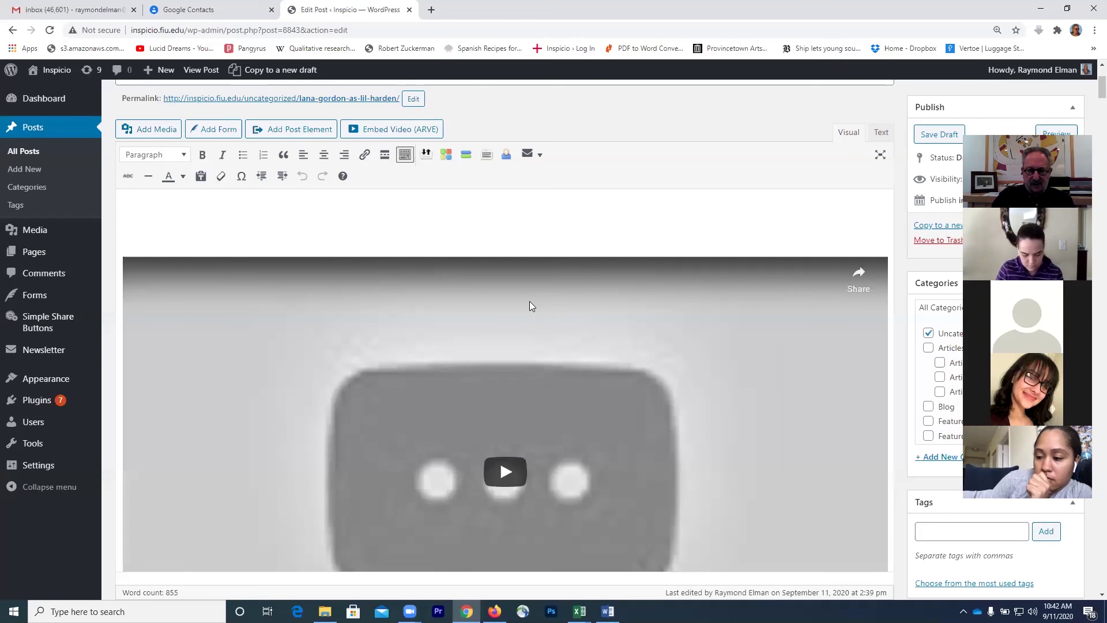
click(530, 301)
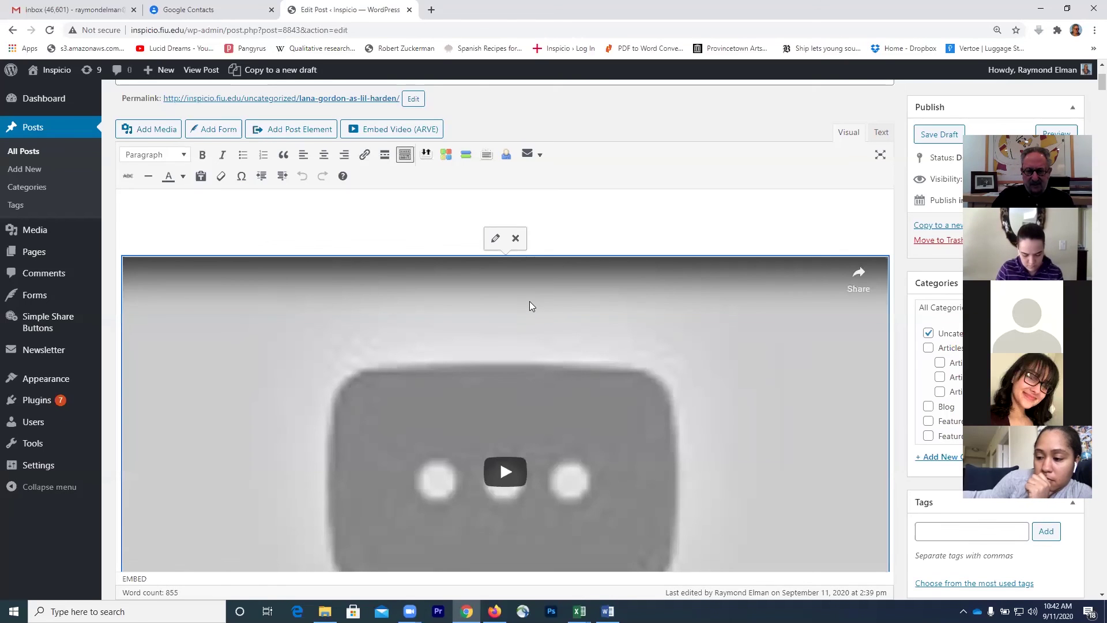
click(495, 241)
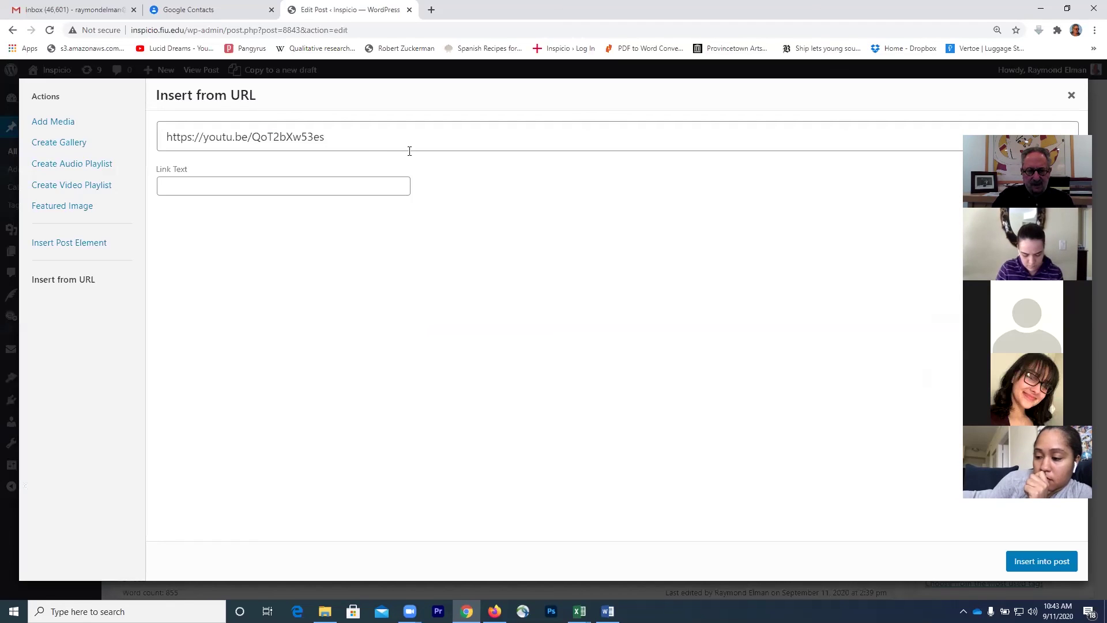
click(371, 135)
drag(372, 135, 156, 135)
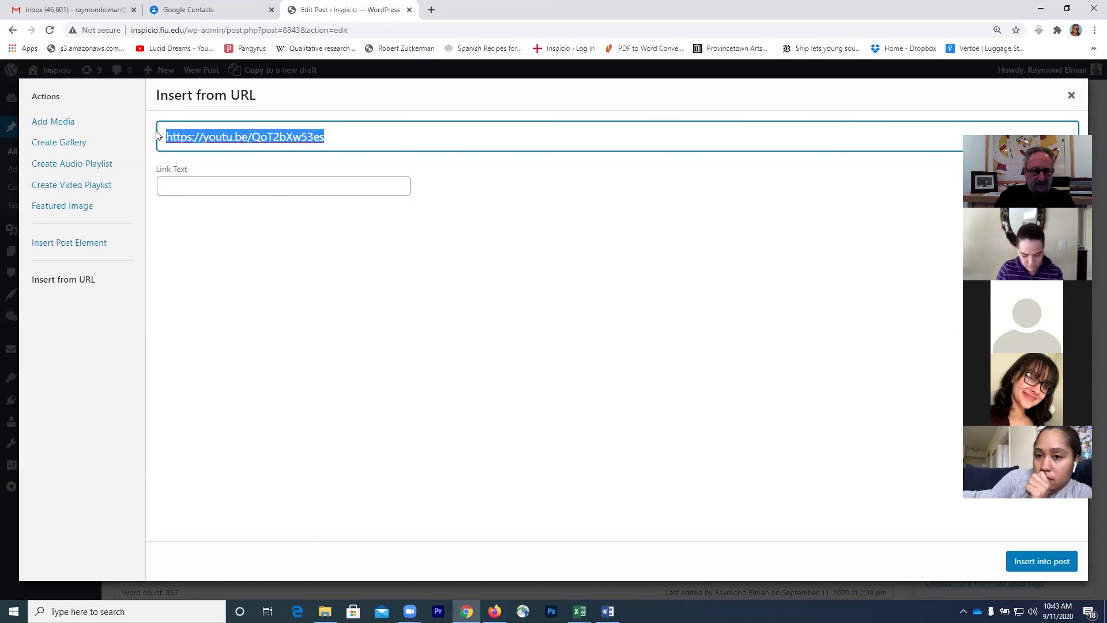
key(ctrl+v)
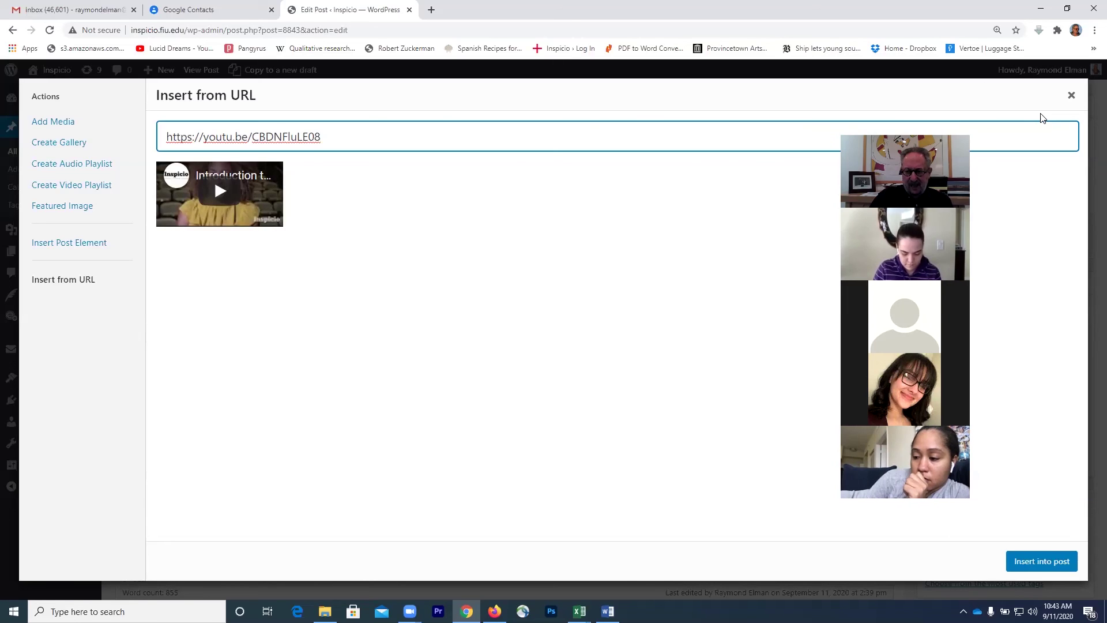
click(1030, 565)
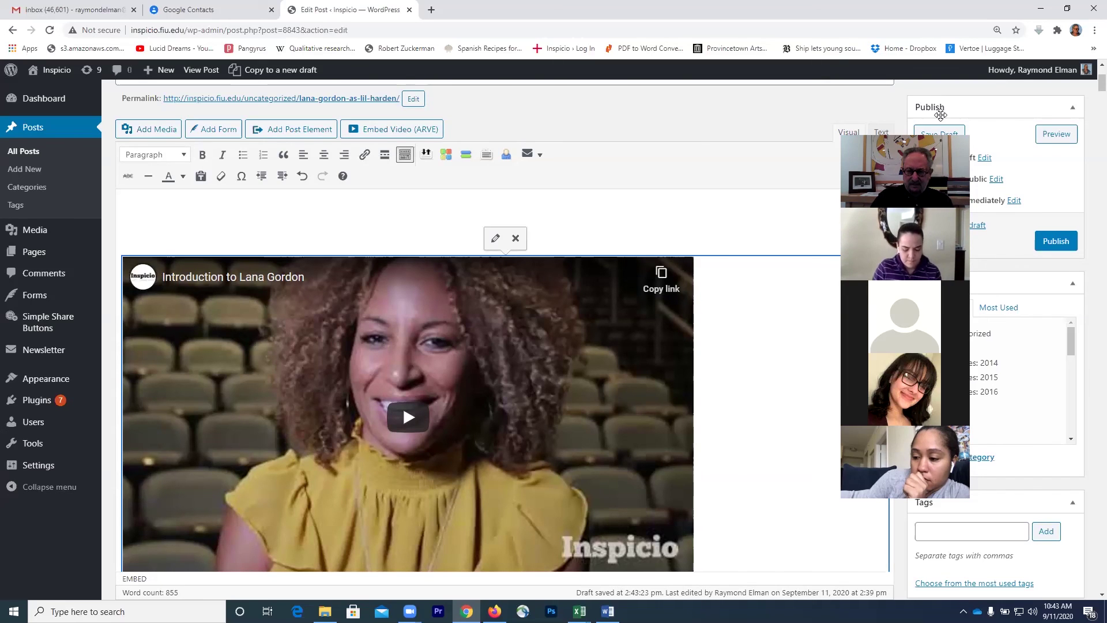
drag(941, 115, 1013, 88)
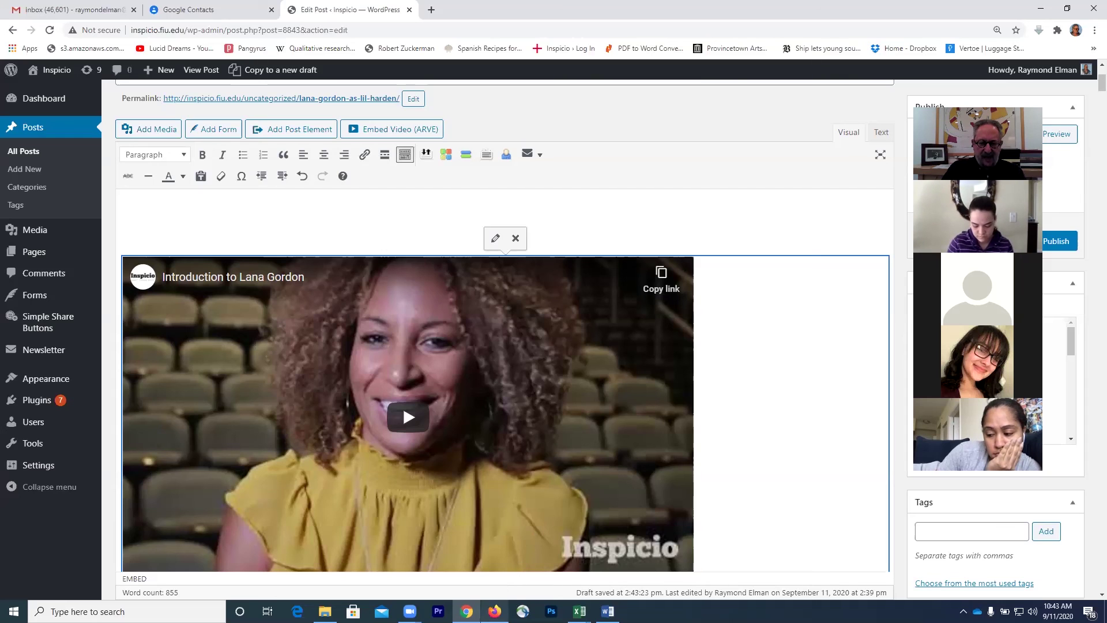
Step: Switch to Firefox and examine the heading, introduction video and caption box of the published Mark Leibovich interview
click(494, 611)
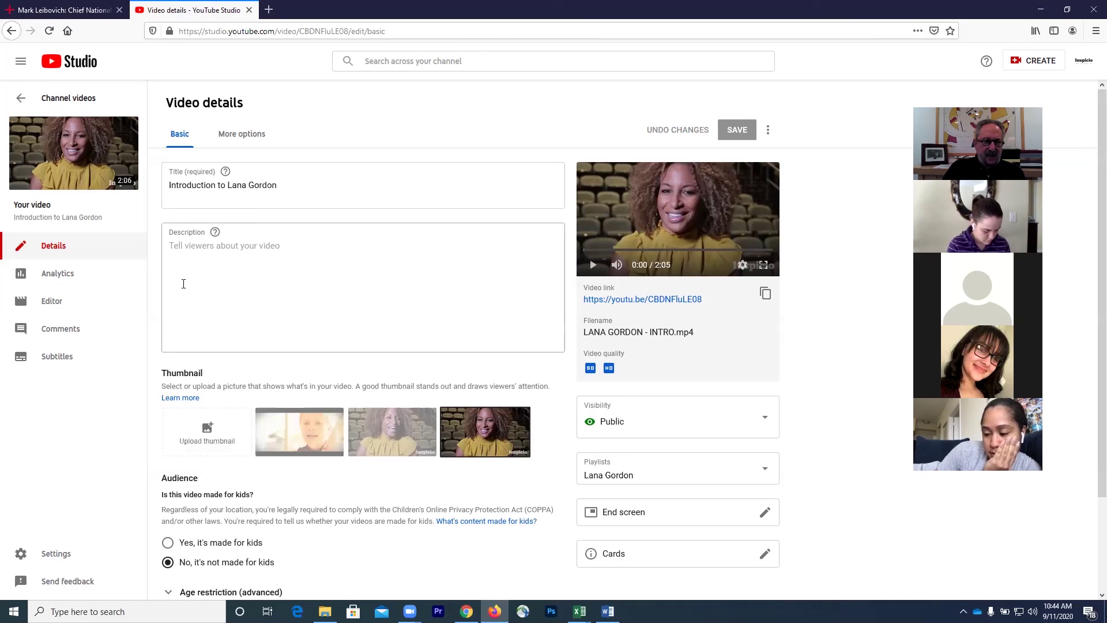
click(77, 12)
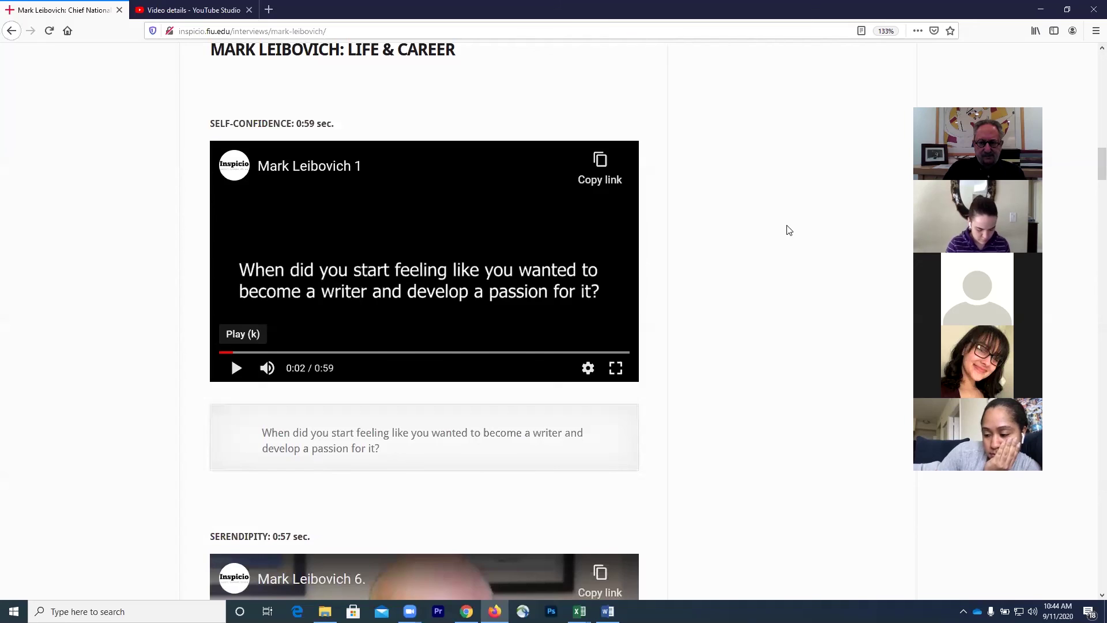
scroll(788, 230, up, 15)
scroll(789, 230, down, 1)
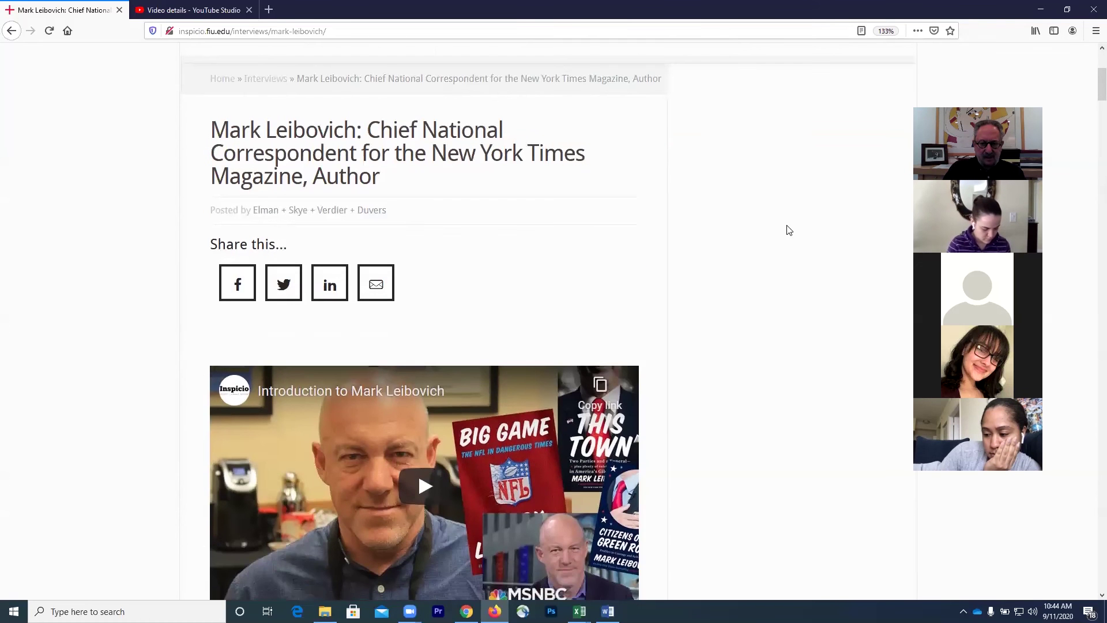
scroll(789, 230, down, 5)
scroll(789, 230, up, 2)
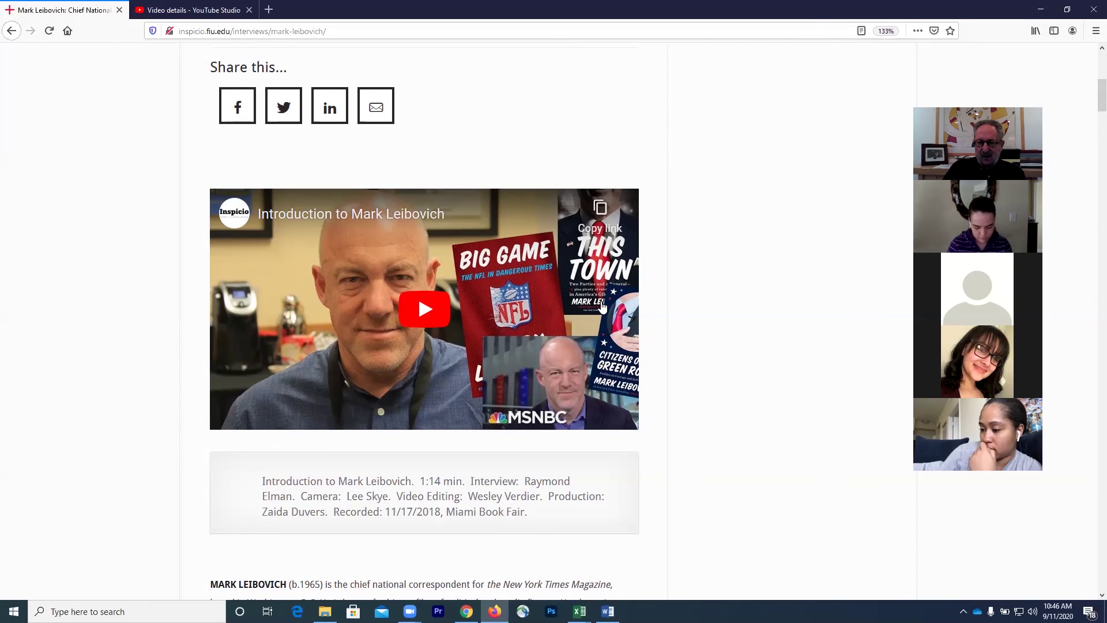
Step: Open the Inspicio home page from the interview and show the John Buffalo Mailer feature in the slider
scroll(773, 260, up, 3)
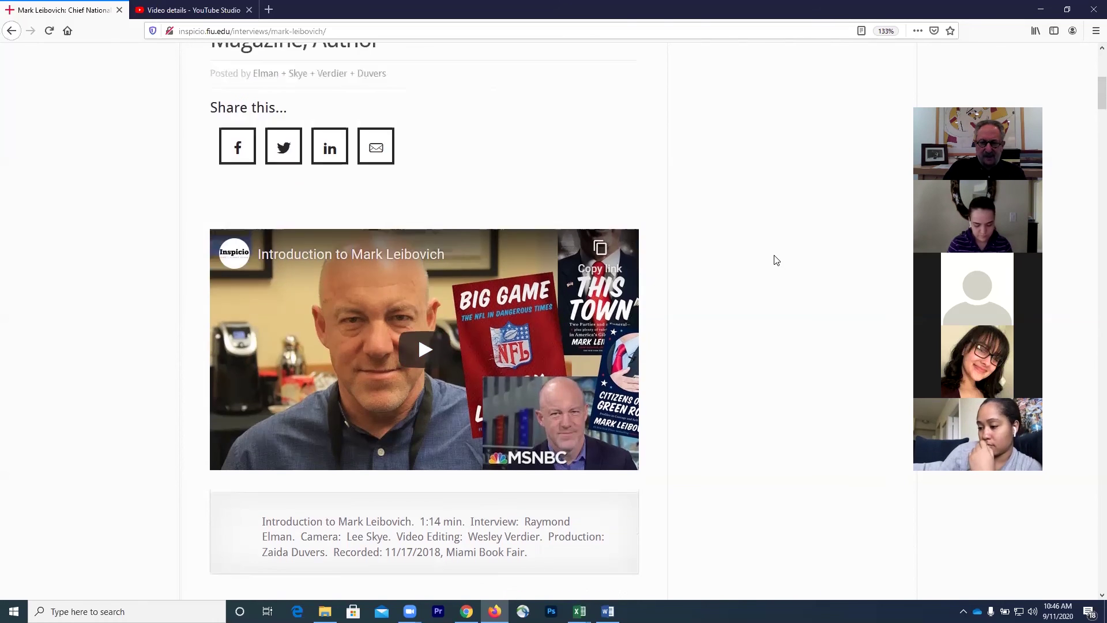
scroll(774, 316, up, 3)
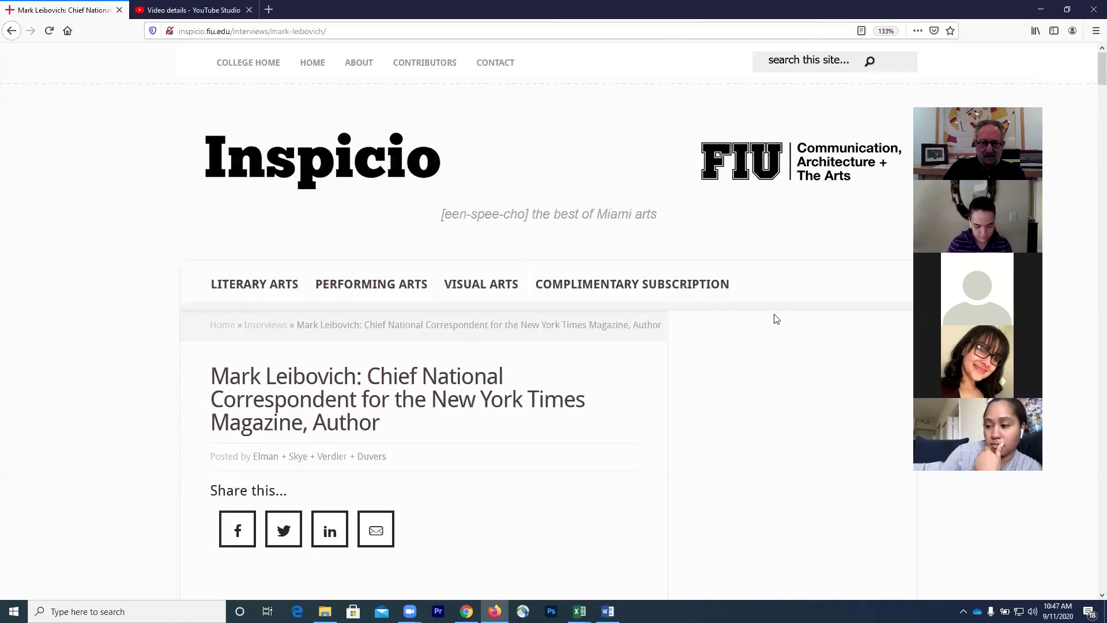
click(339, 173)
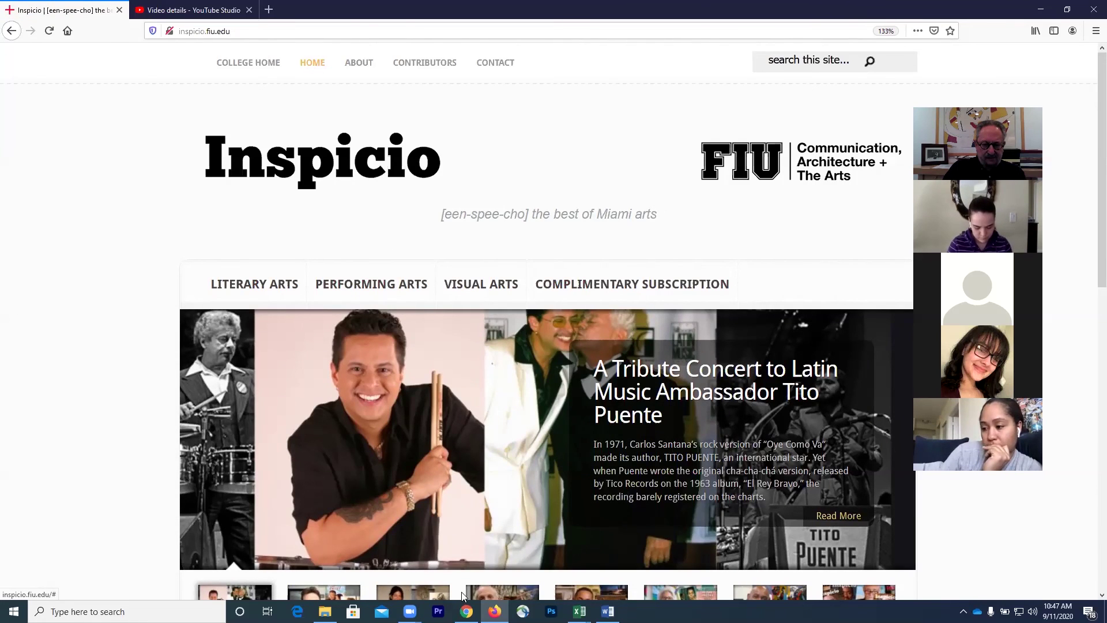
click(347, 596)
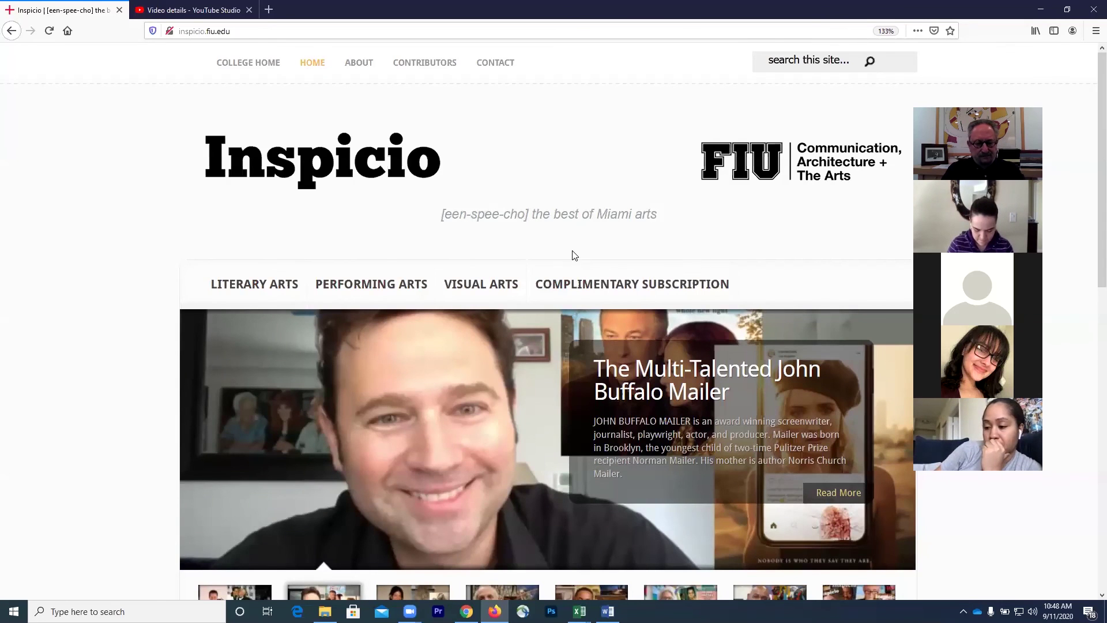
Step: Return to the WordPress post in Chrome, move the webcam overlay off the publishing controls and save the draft
key(alt+Tab)
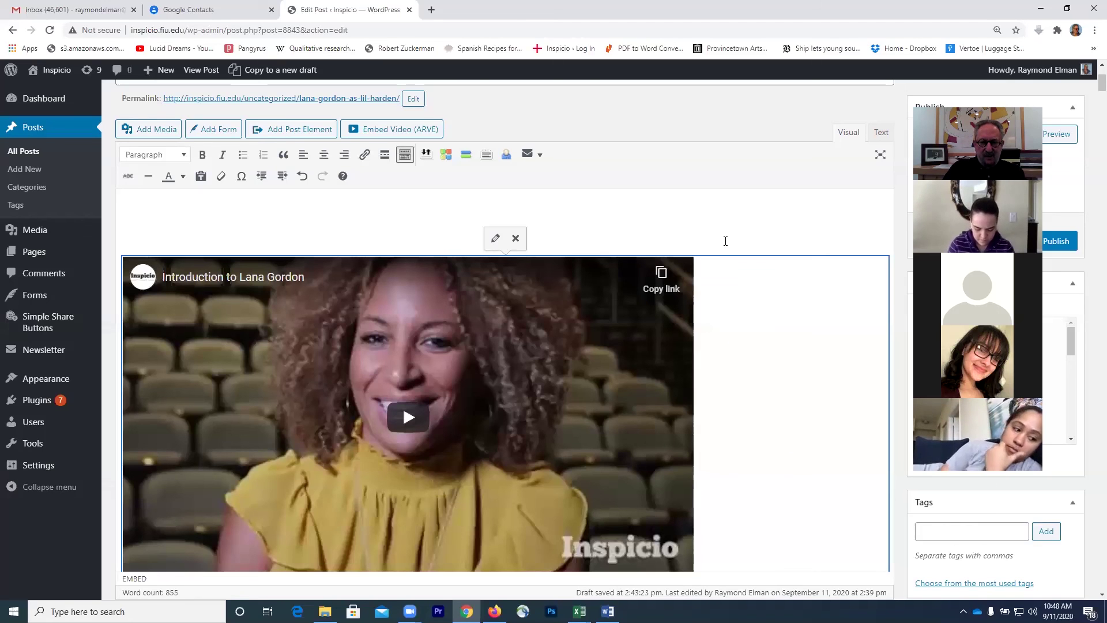
click(723, 237)
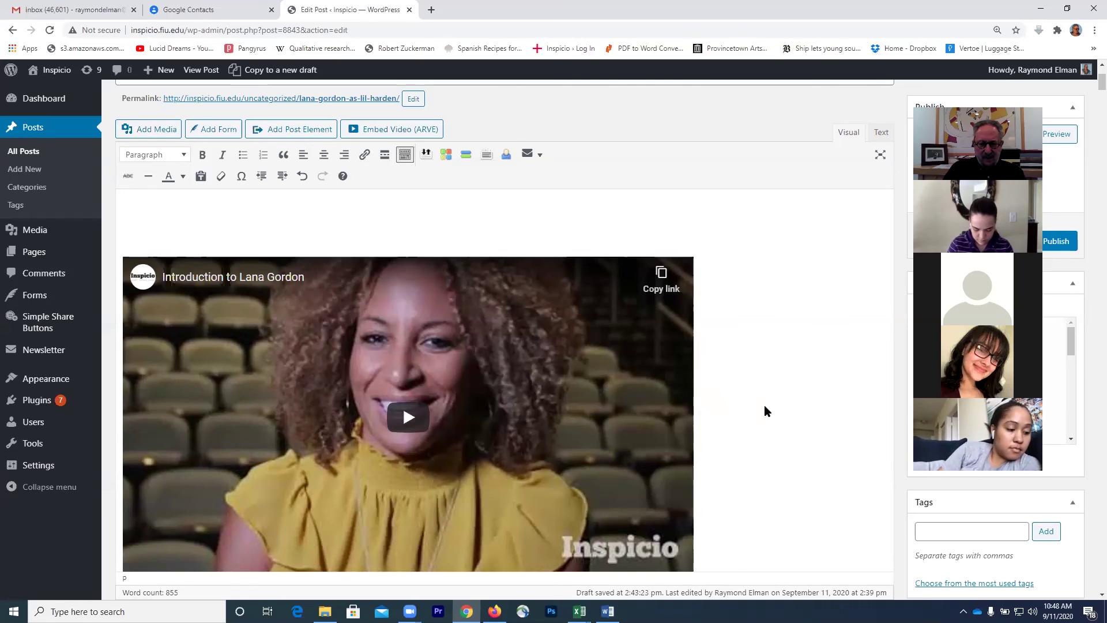
scroll(764, 405, down, 3)
scroll(766, 406, down, 1)
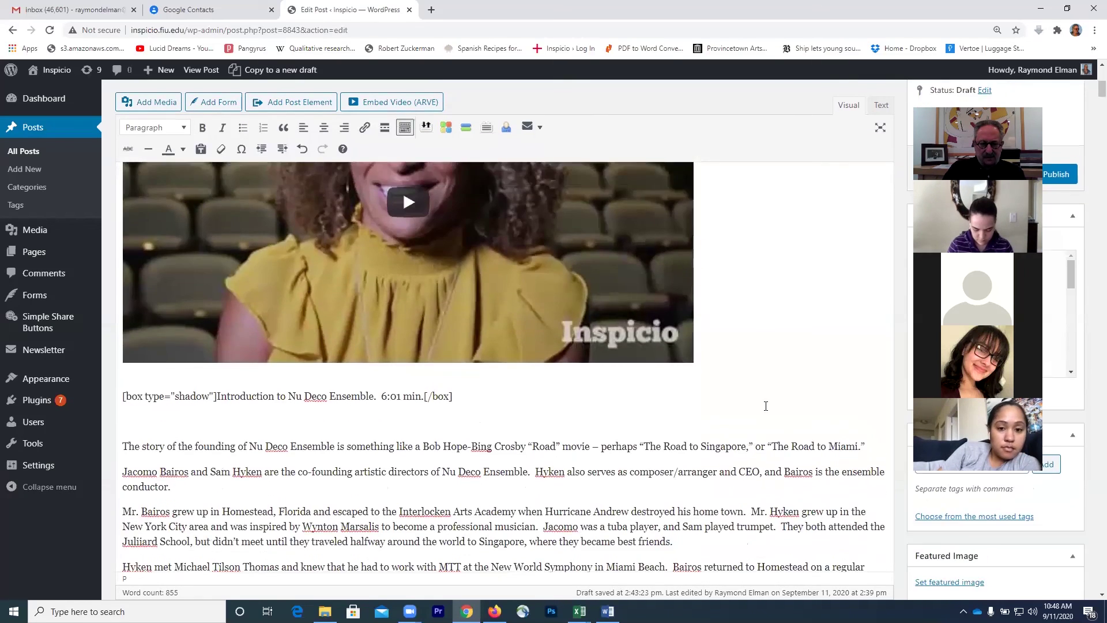
scroll(765, 407, up, 4)
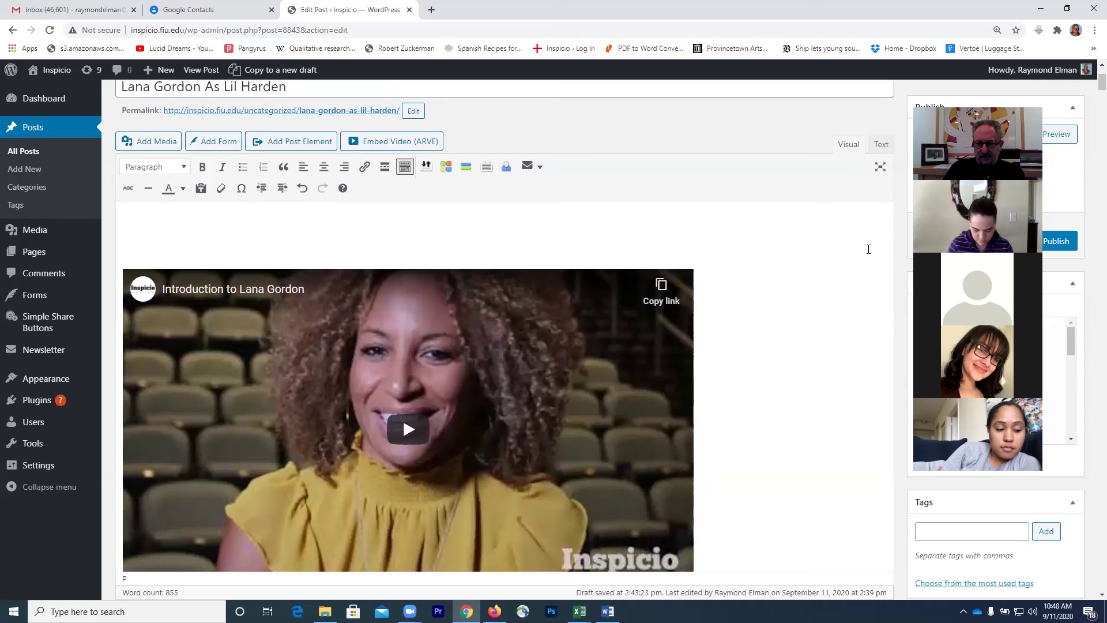
drag(995, 209, 848, 213)
click(941, 136)
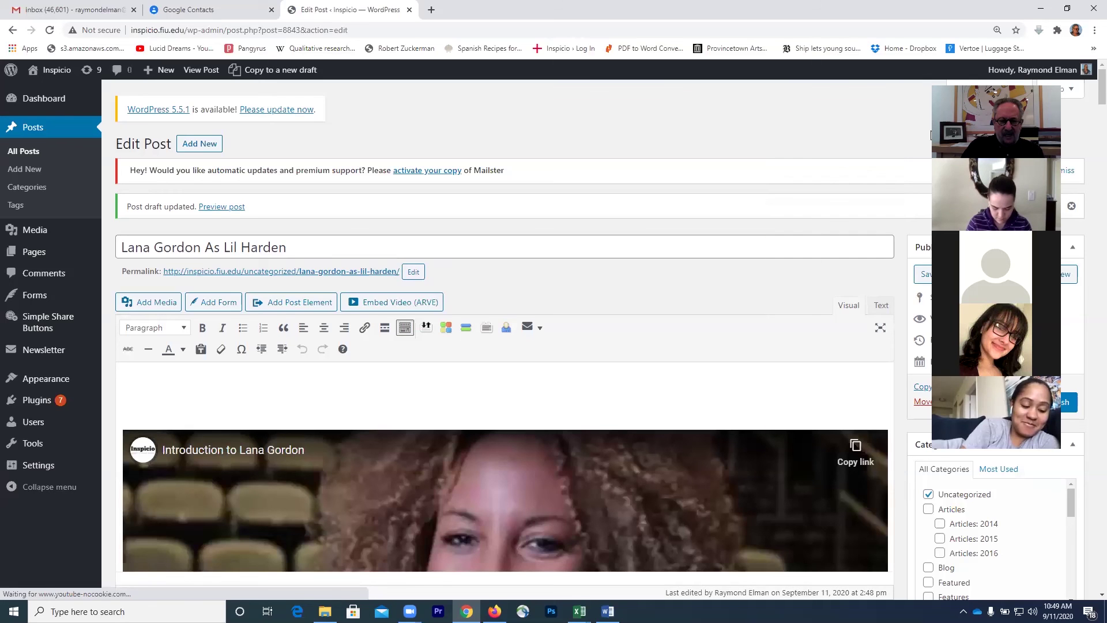
Step: Open the embedded video under the "SERENDIPITY: 1:38 min." heading for editing its URL
scroll(692, 291, down, 3)
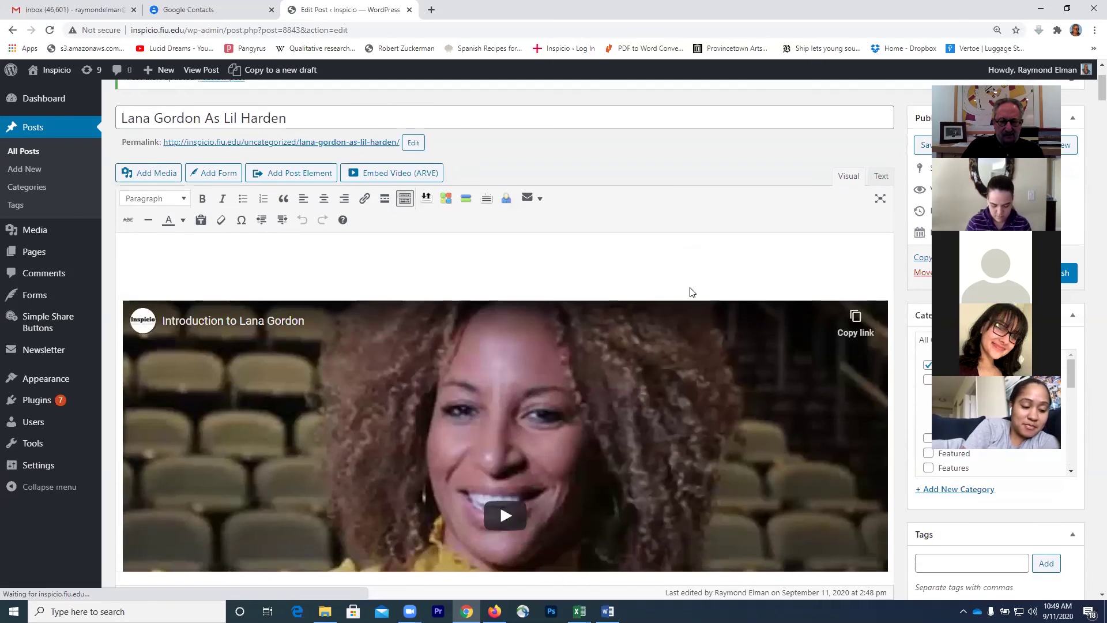
scroll(692, 291, down, 5)
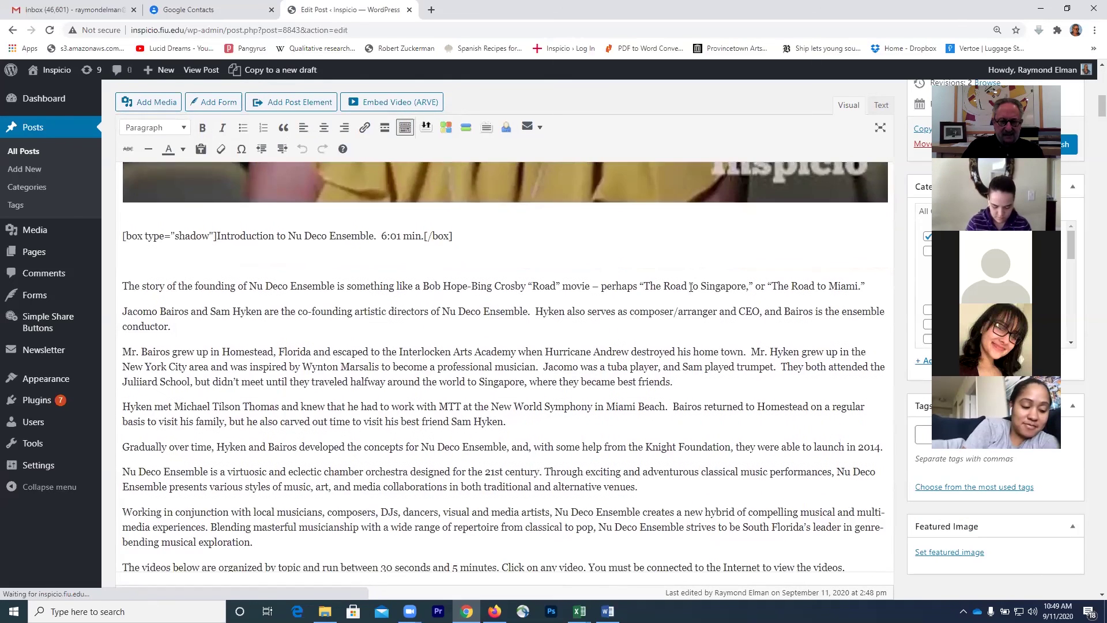
scroll(692, 286, down, 1)
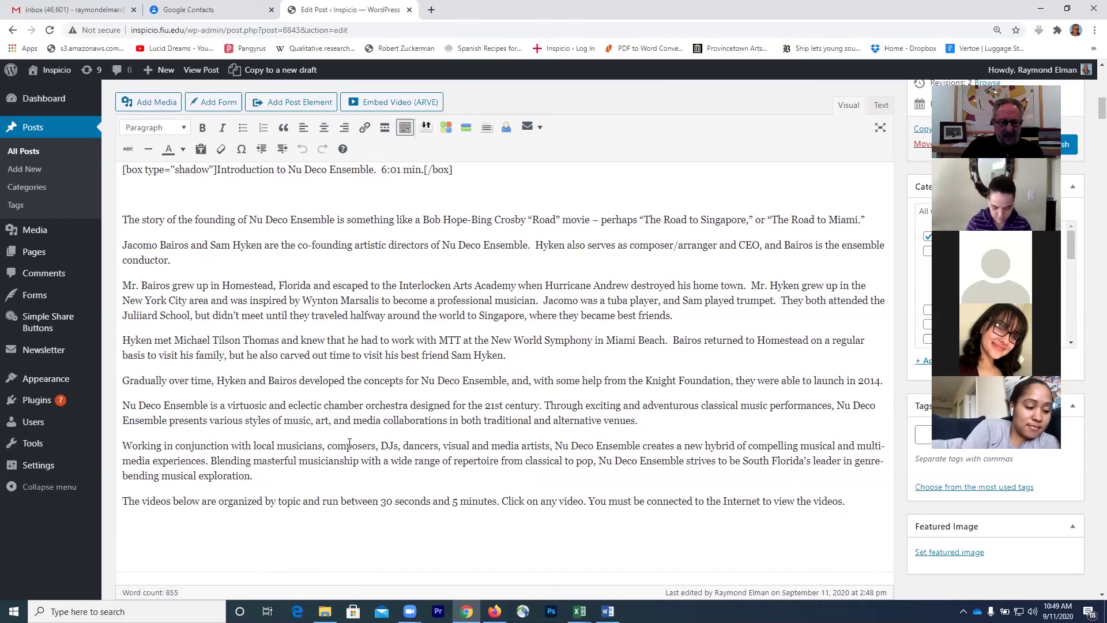
scroll(351, 468, down, 1)
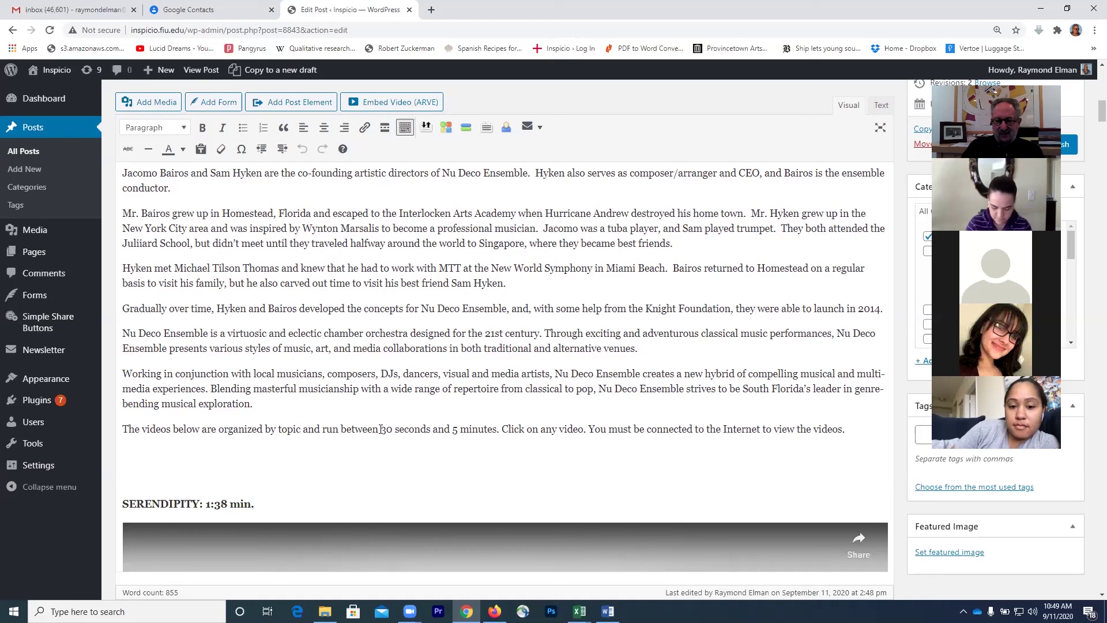
click(460, 429)
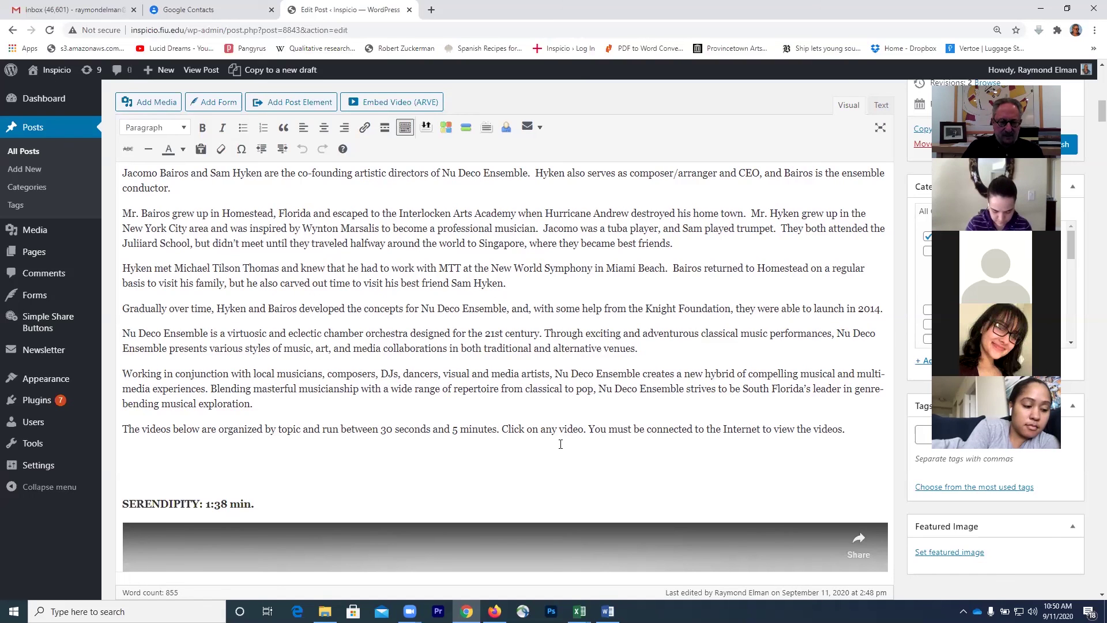
scroll(532, 455, down, 4)
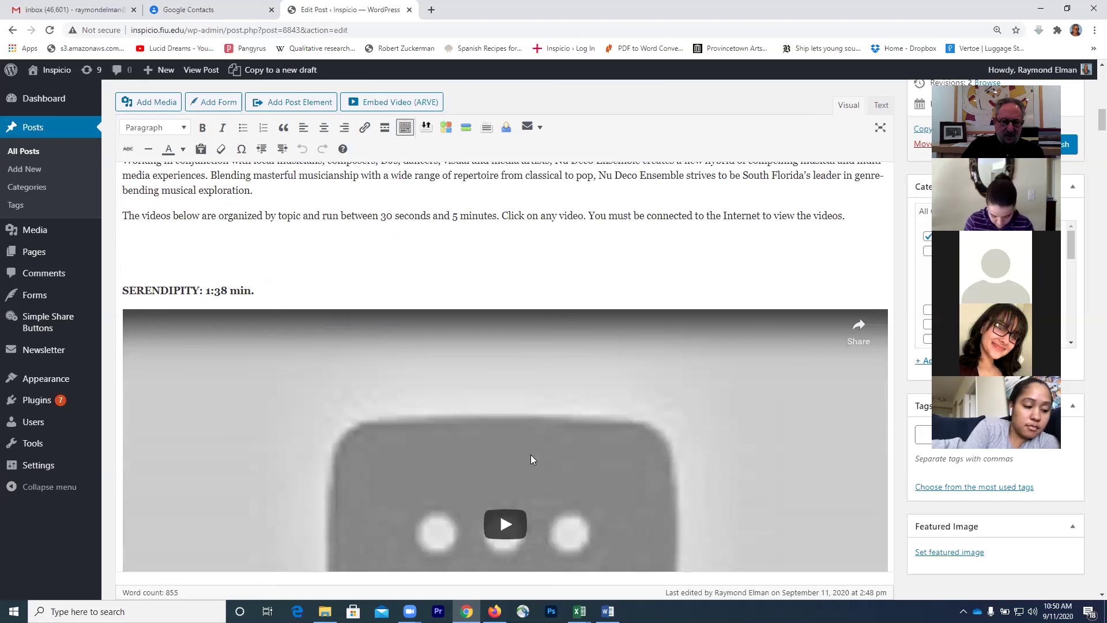
click(463, 340)
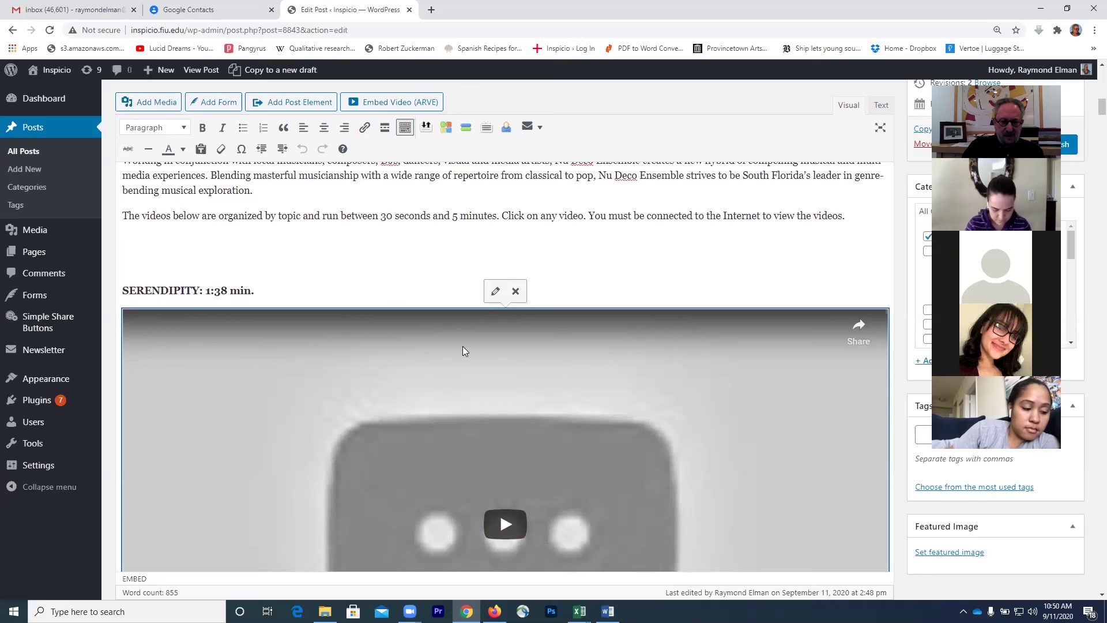
click(495, 293)
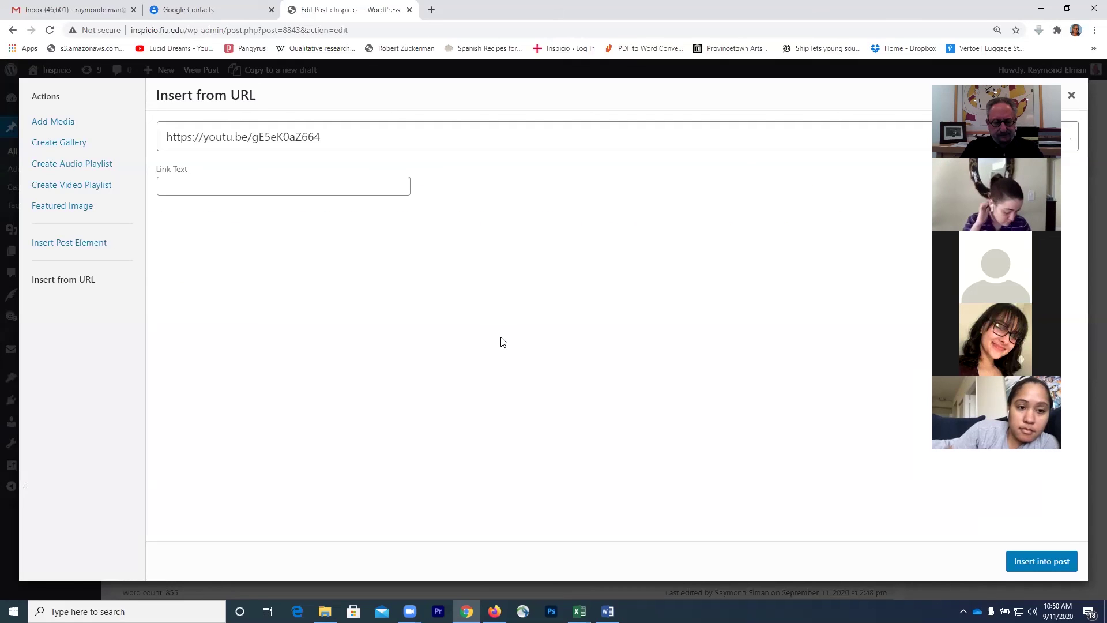
Step: Switch to Firefox and bring up the YouTube Studio details page of "Introduction to Lana Gordon"
key(alt+Tab)
key(alt+Tab)
key(alt+Tab)
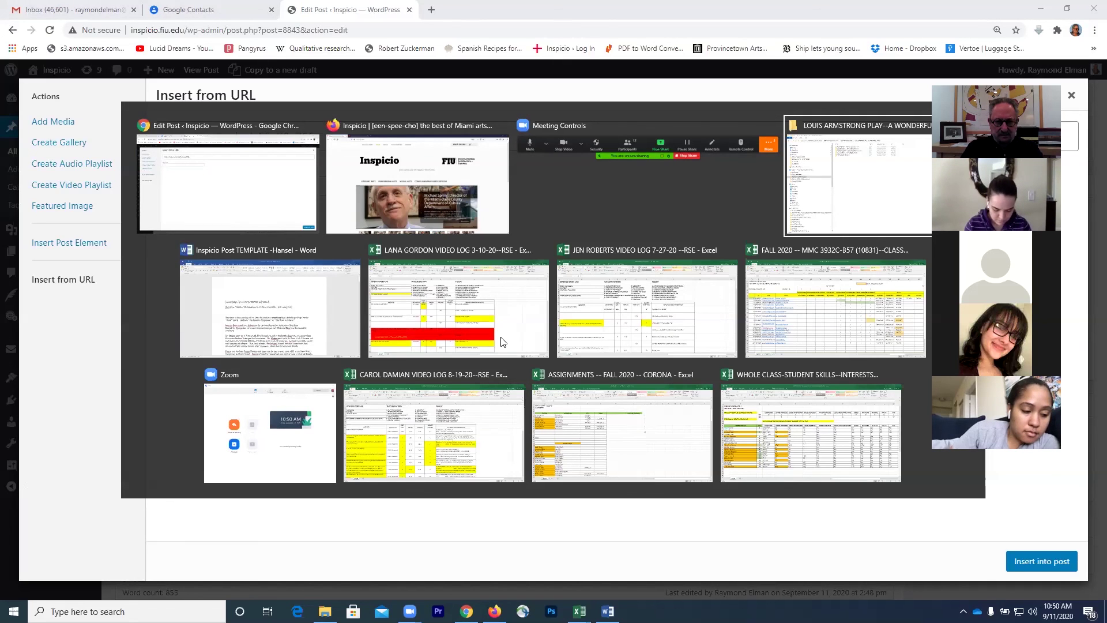
key(alt+Tab)
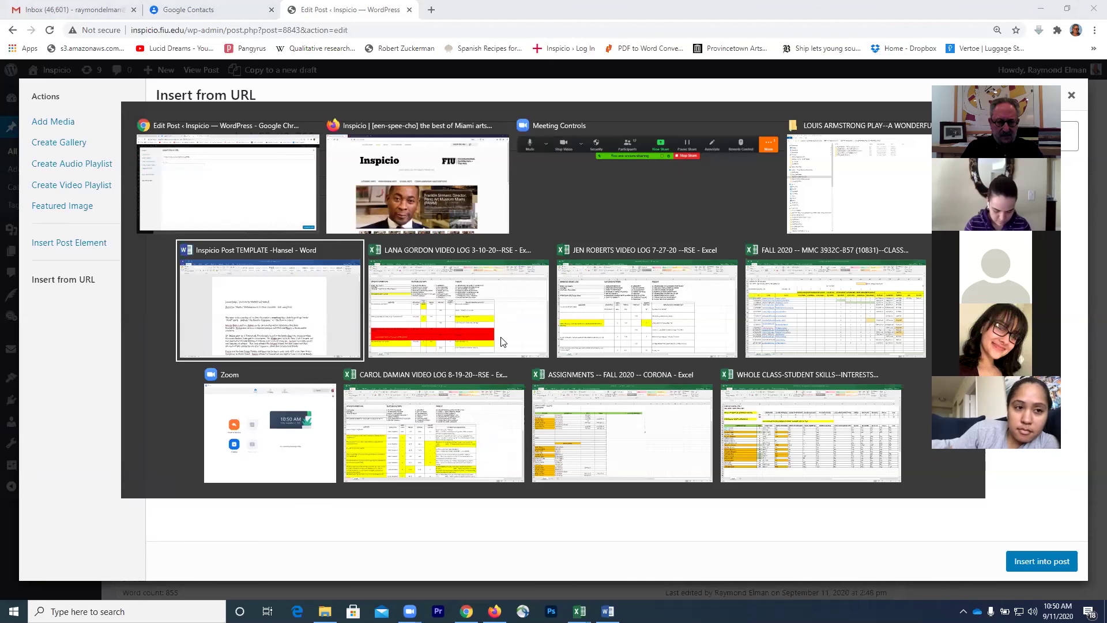
key(alt+Tab)
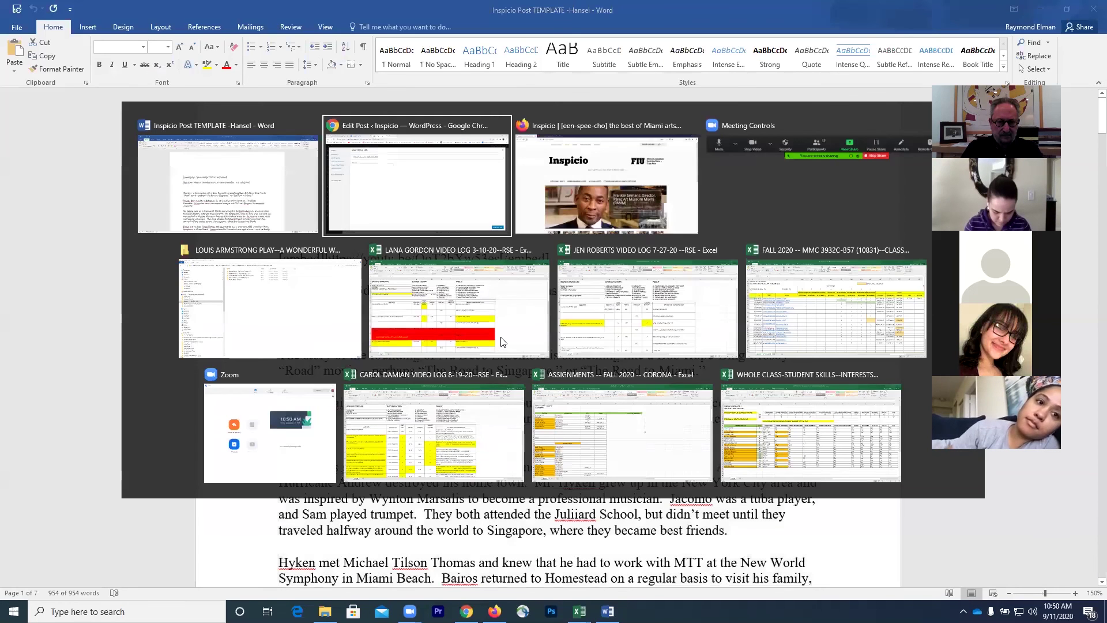
key(alt+Tab)
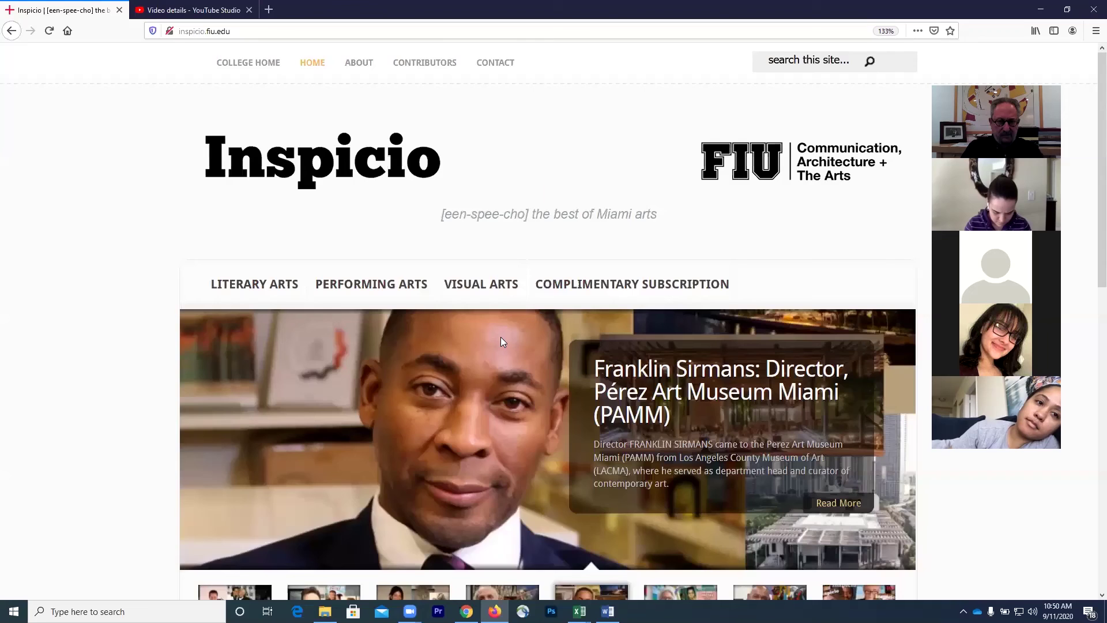
click(201, 10)
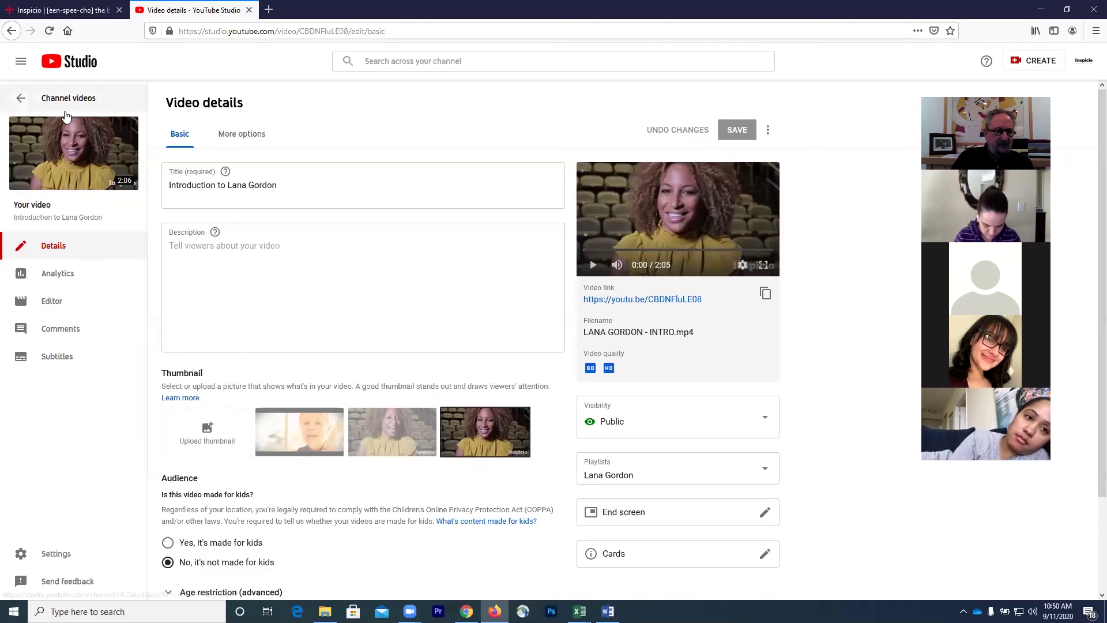
Step: Return from YouTube Studio to the Lana Gordon playlist on YouTube, open the video "Lana Gordon 1" and pause it
click(11, 32)
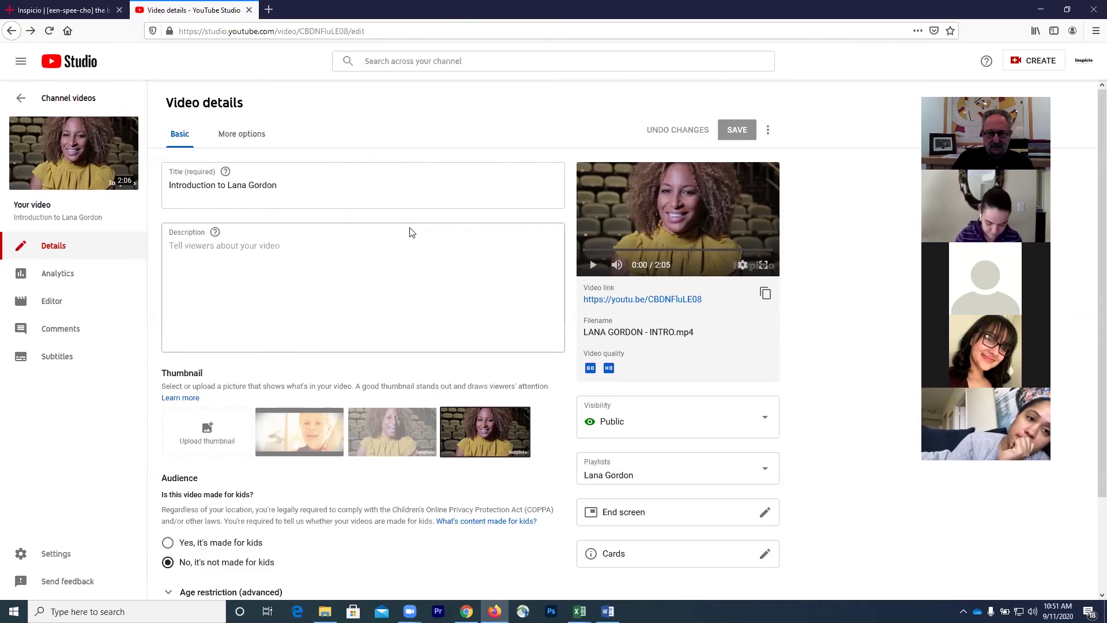
mouse_move(132, 136)
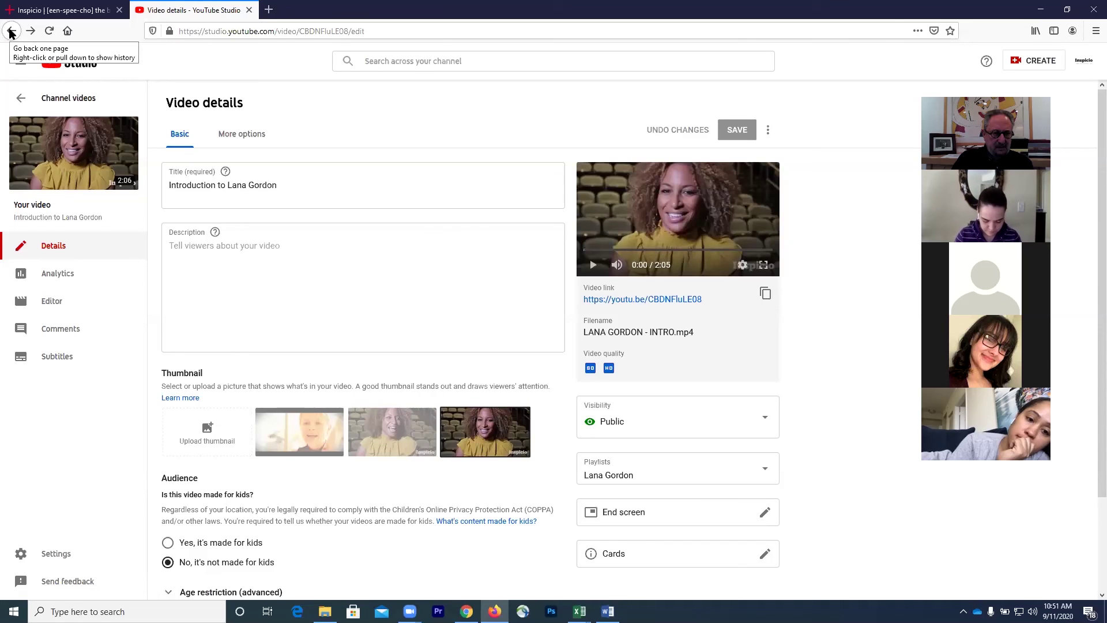
click(11, 32)
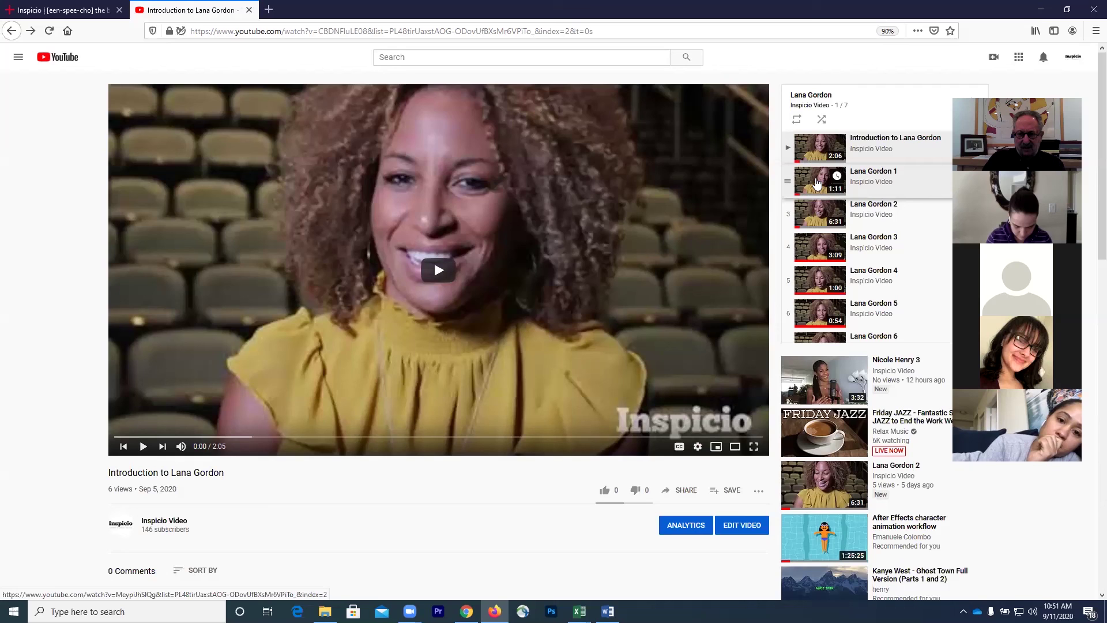
click(817, 183)
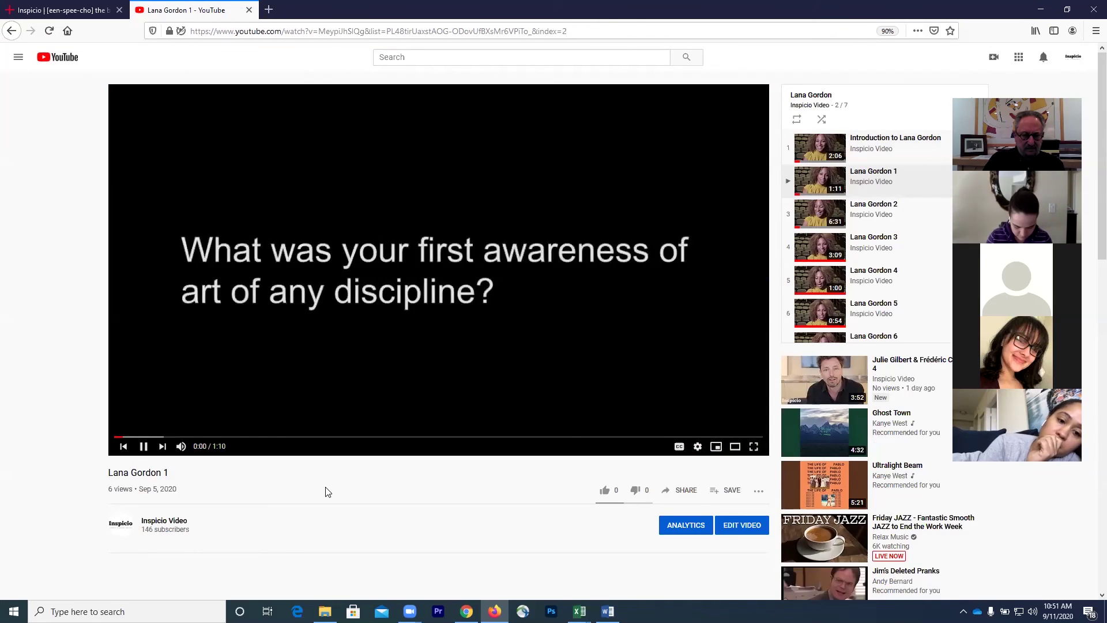
click(143, 446)
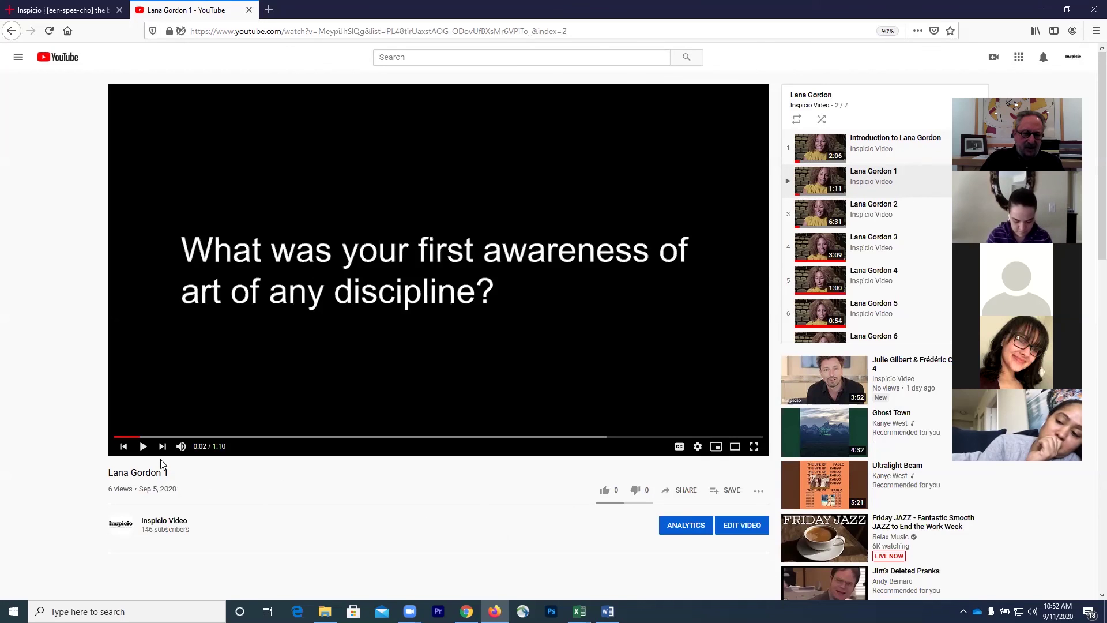
drag(137, 440, 119, 442)
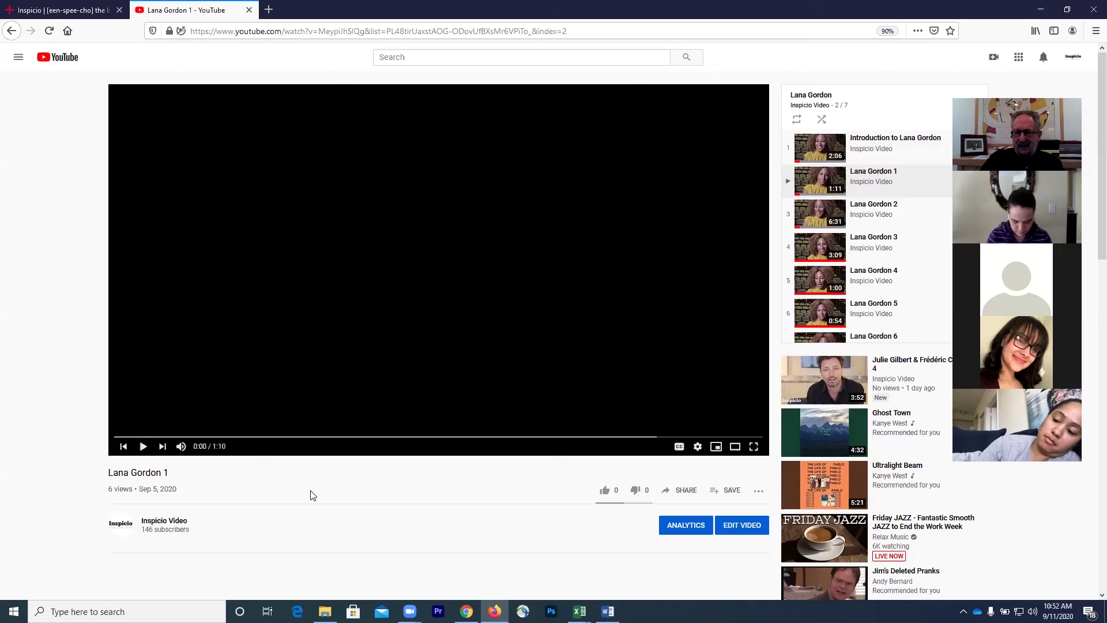
click(143, 449)
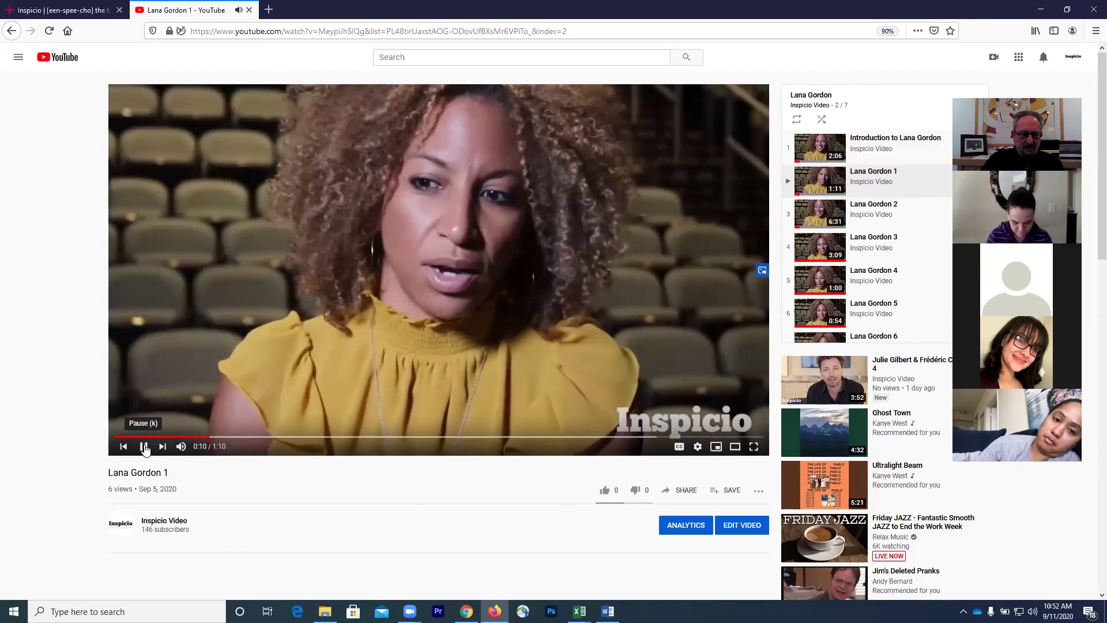
click(145, 448)
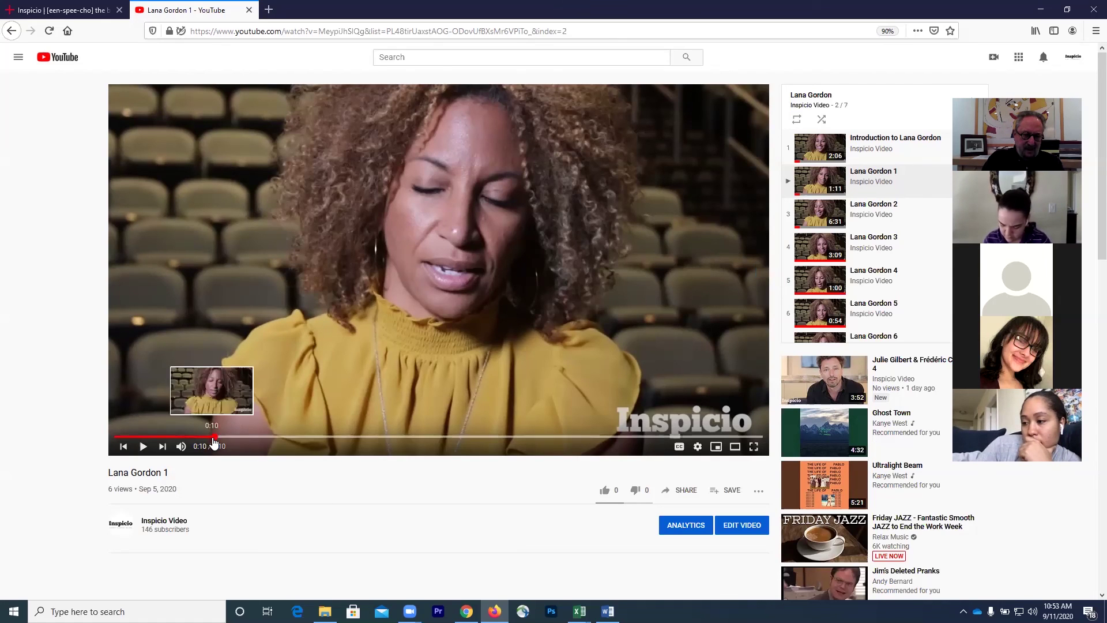
drag(211, 439, 155, 439)
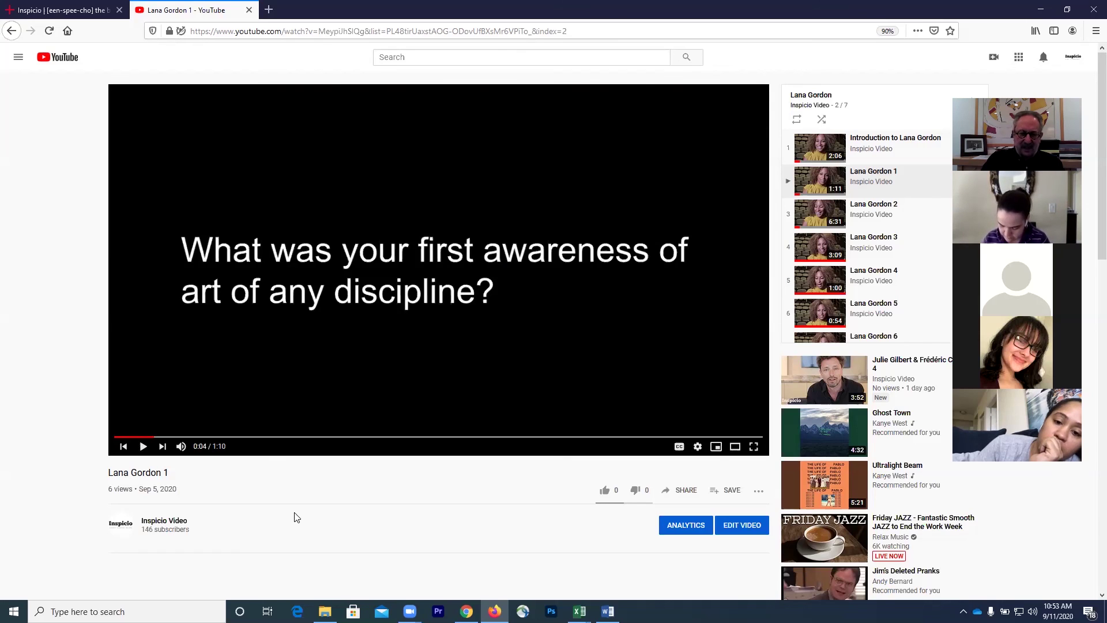
click(151, 437)
click(125, 440)
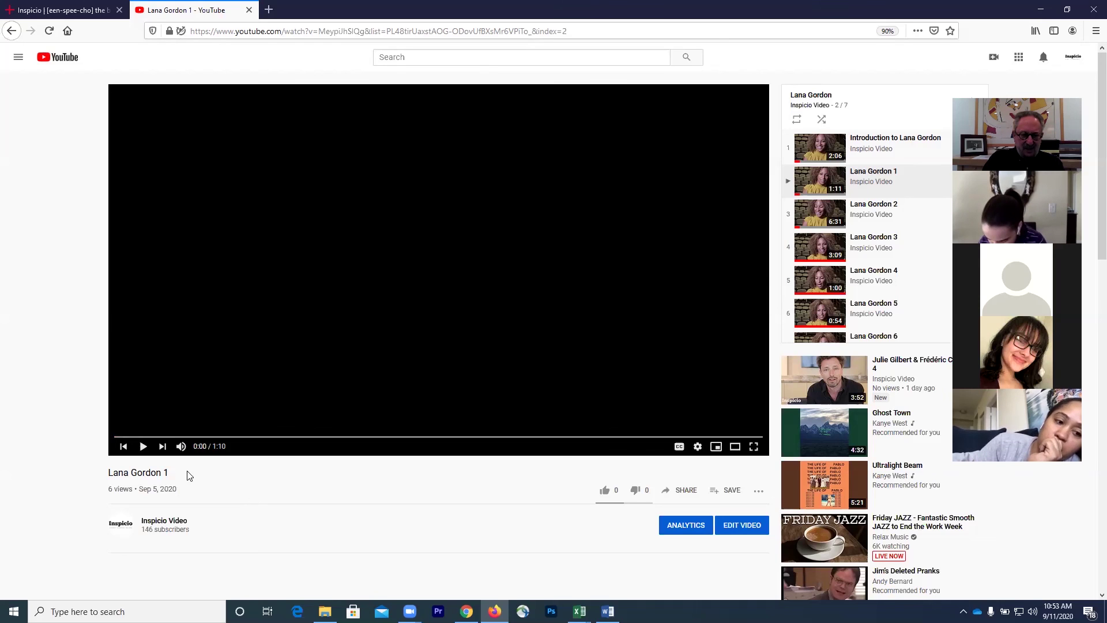
click(143, 446)
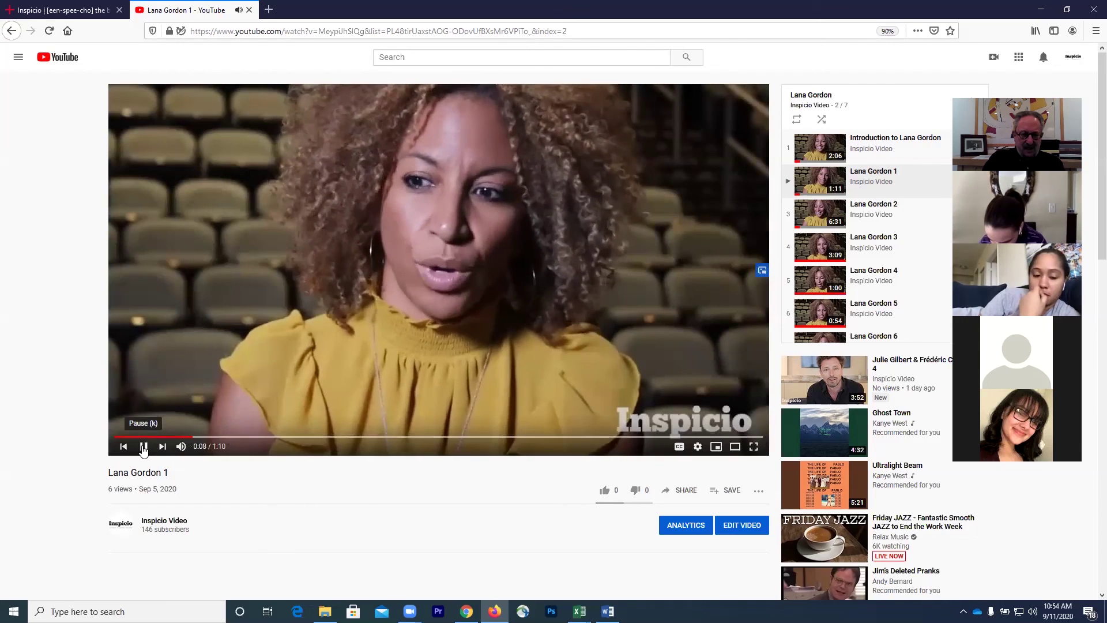
click(143, 446)
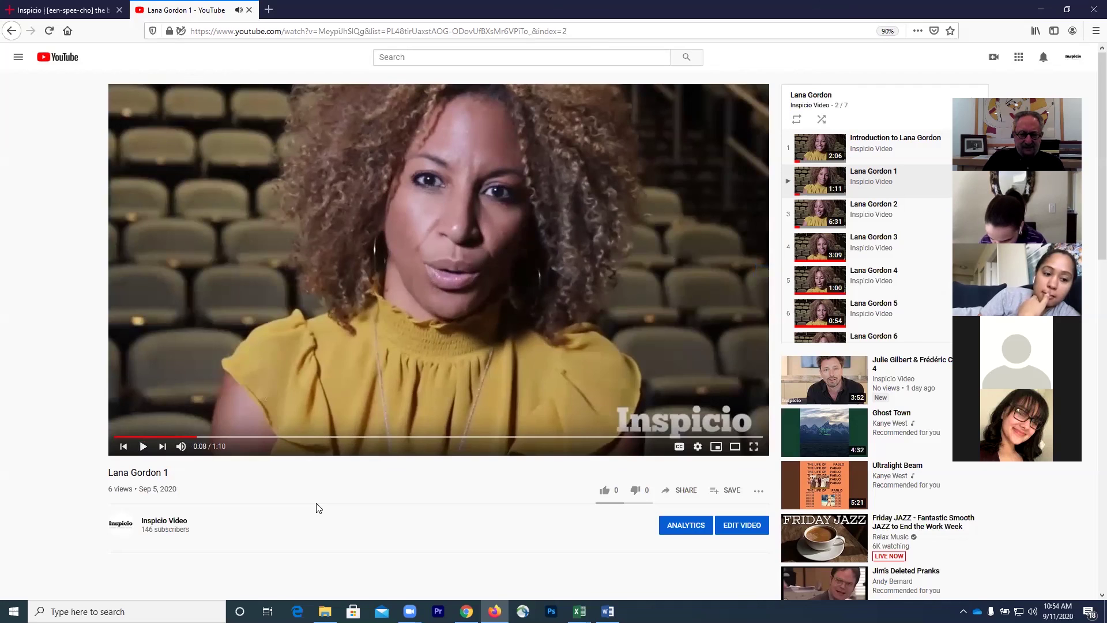
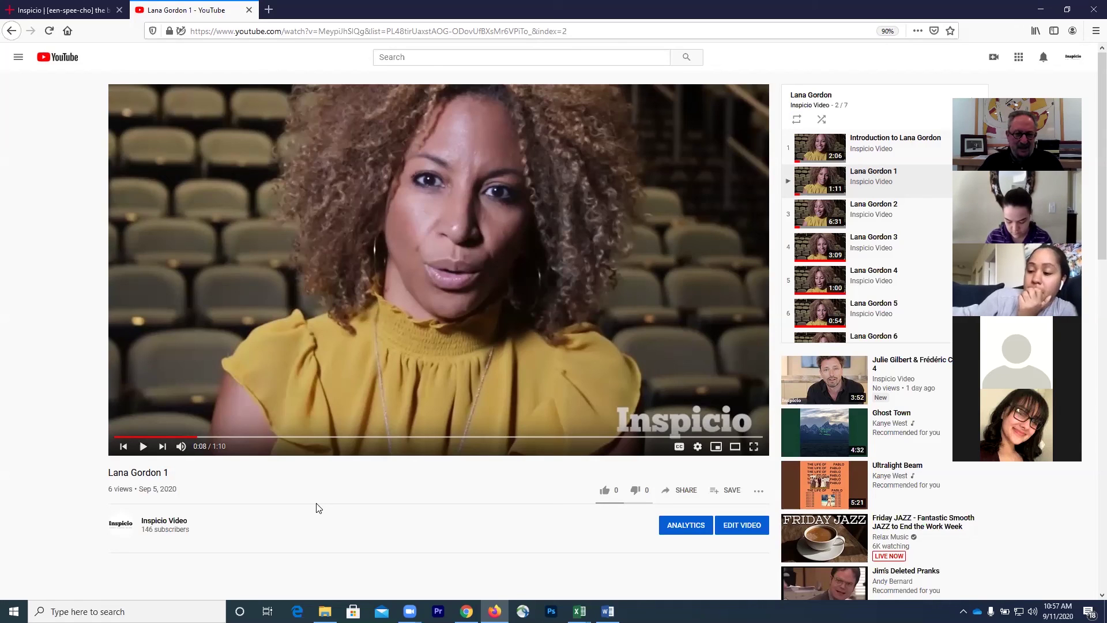
click(687, 491)
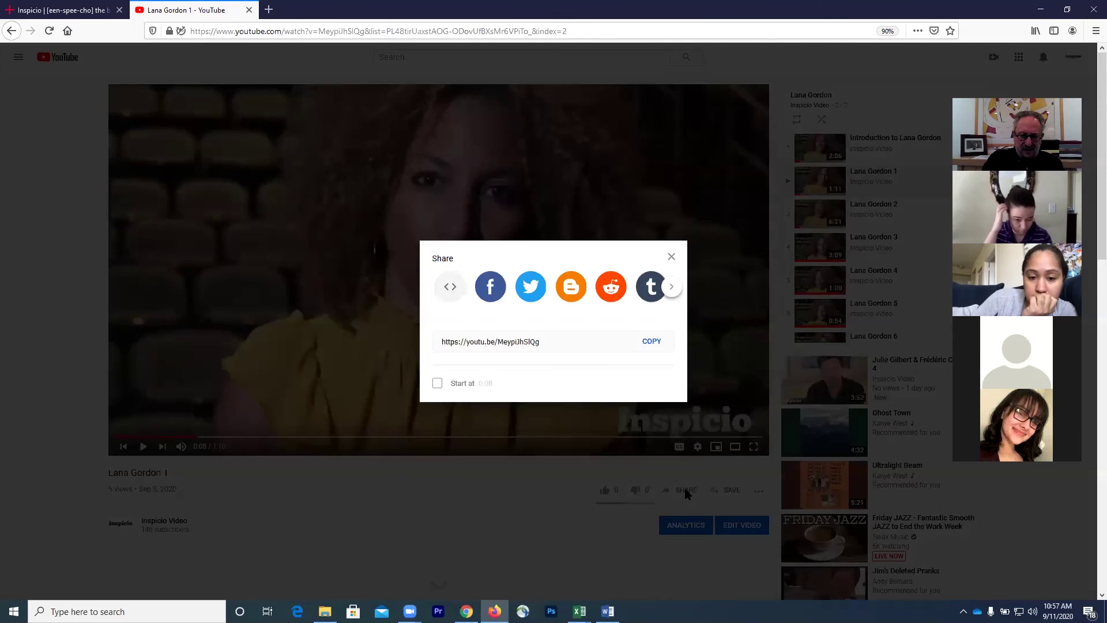
click(651, 342)
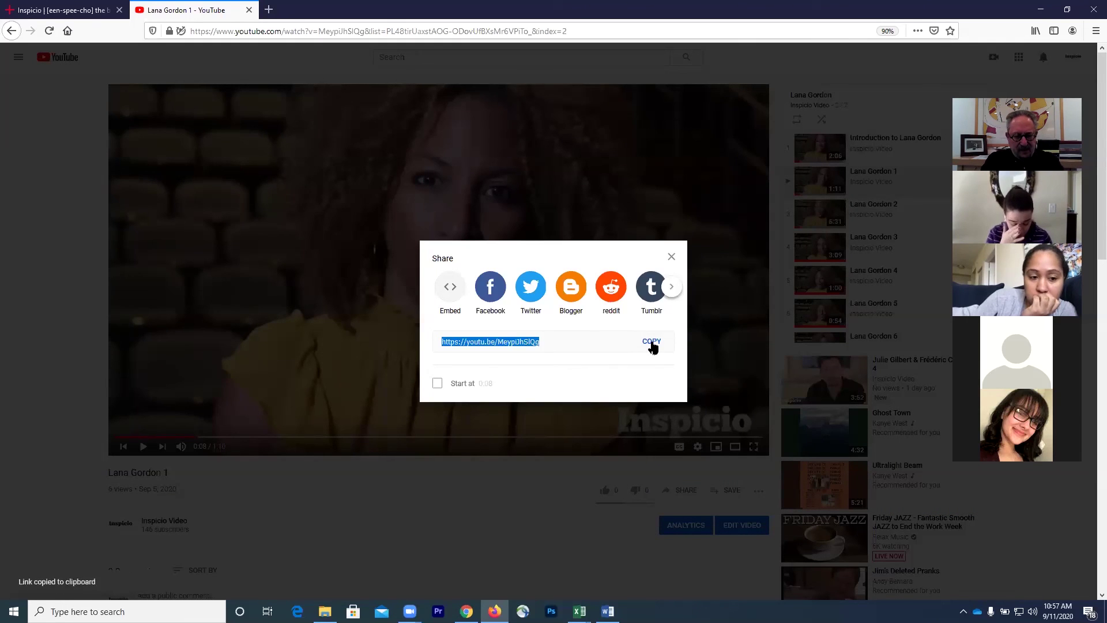
key(alt+Tab)
key(alt+Tab)
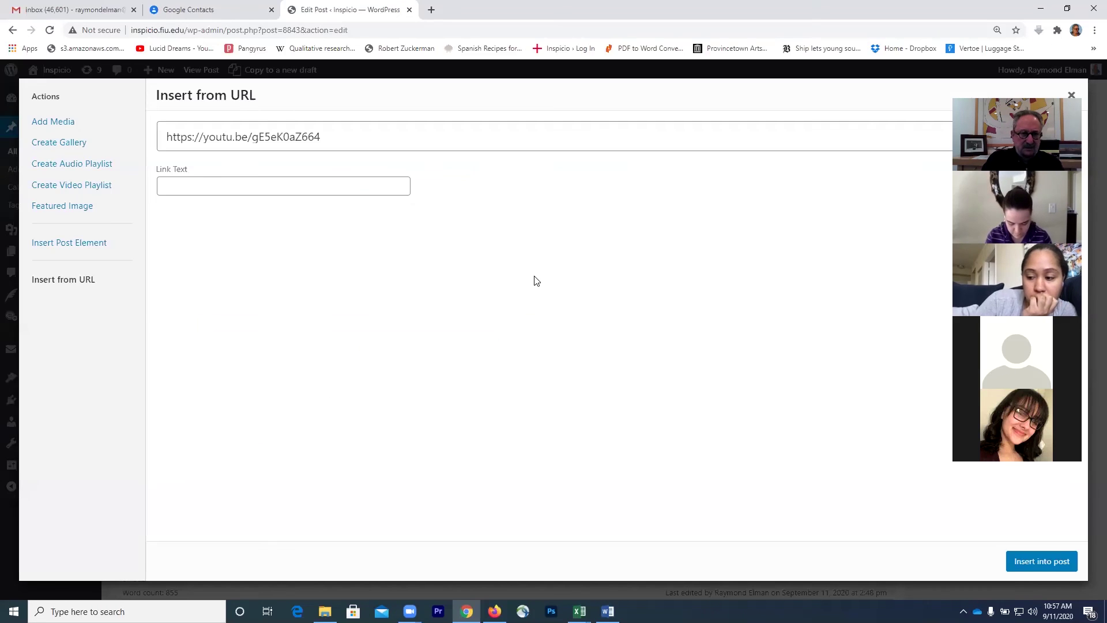
drag(351, 137, 155, 125)
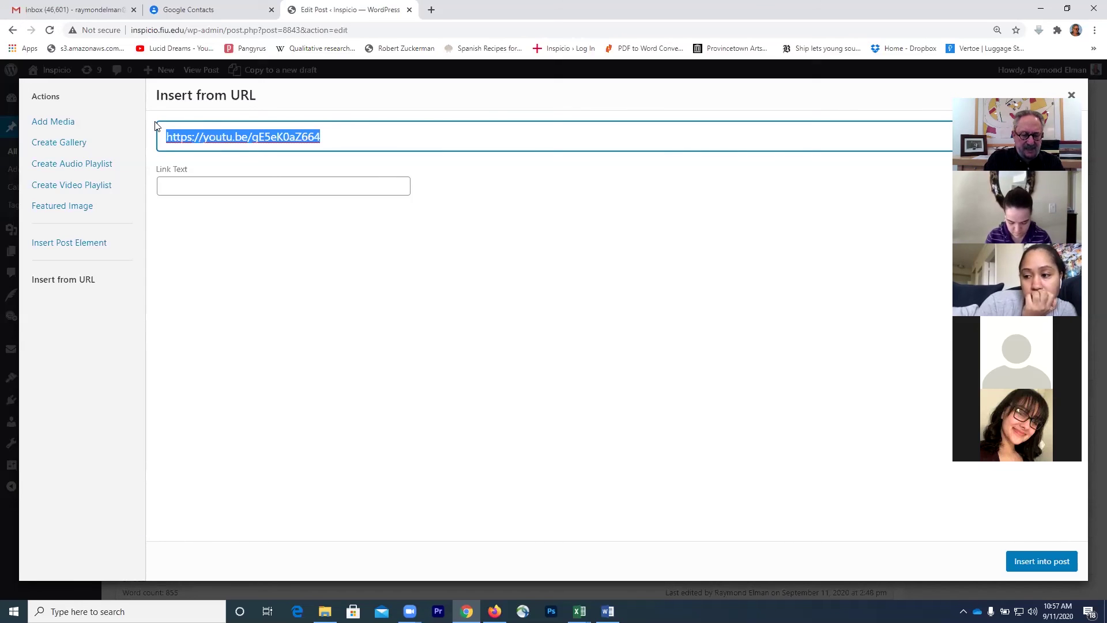
key(ctrl+v)
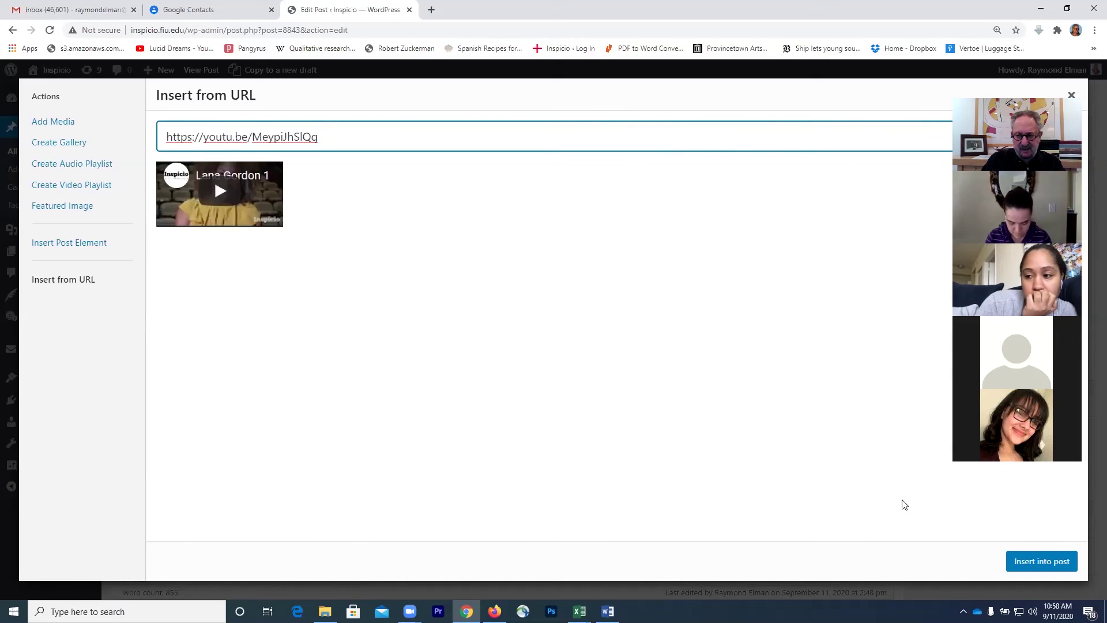
click(1026, 565)
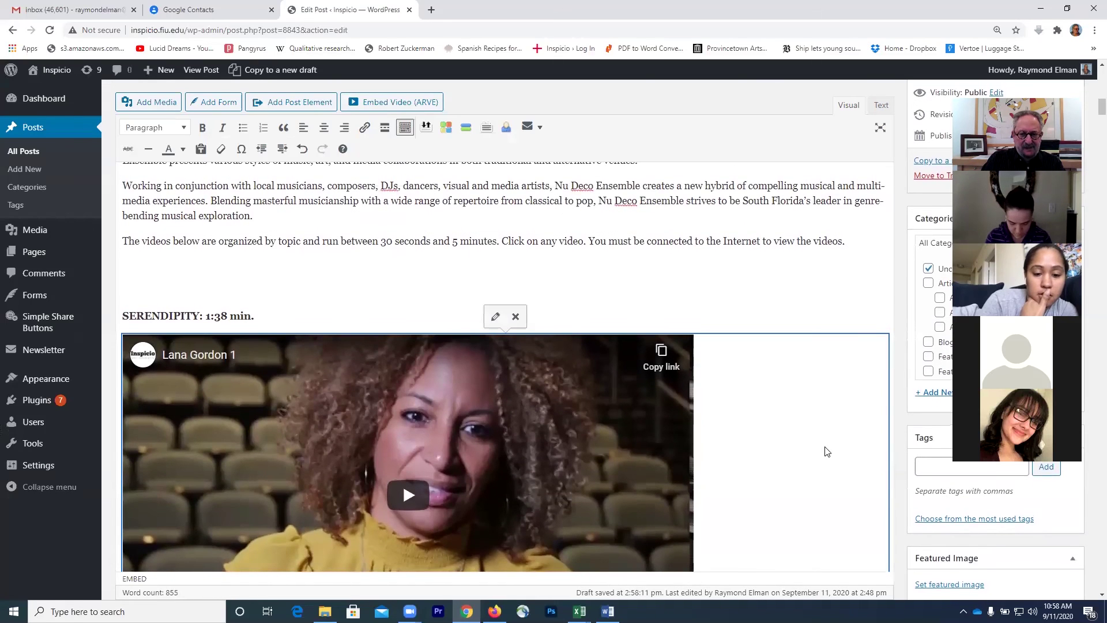
Step: Switch to the Lana Gordon video log in Excel and copy the clip 1 question "What was your first awareness of art of any discipline?"
scroll(827, 451, down, 2)
scroll(827, 451, down, 1)
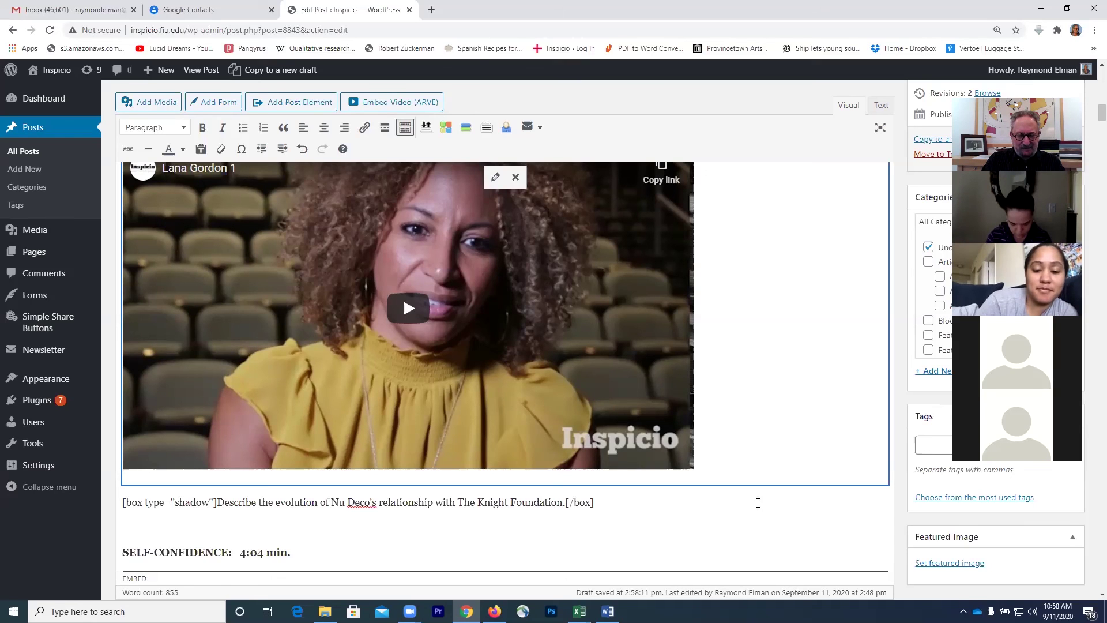
scroll(758, 502, up, 1)
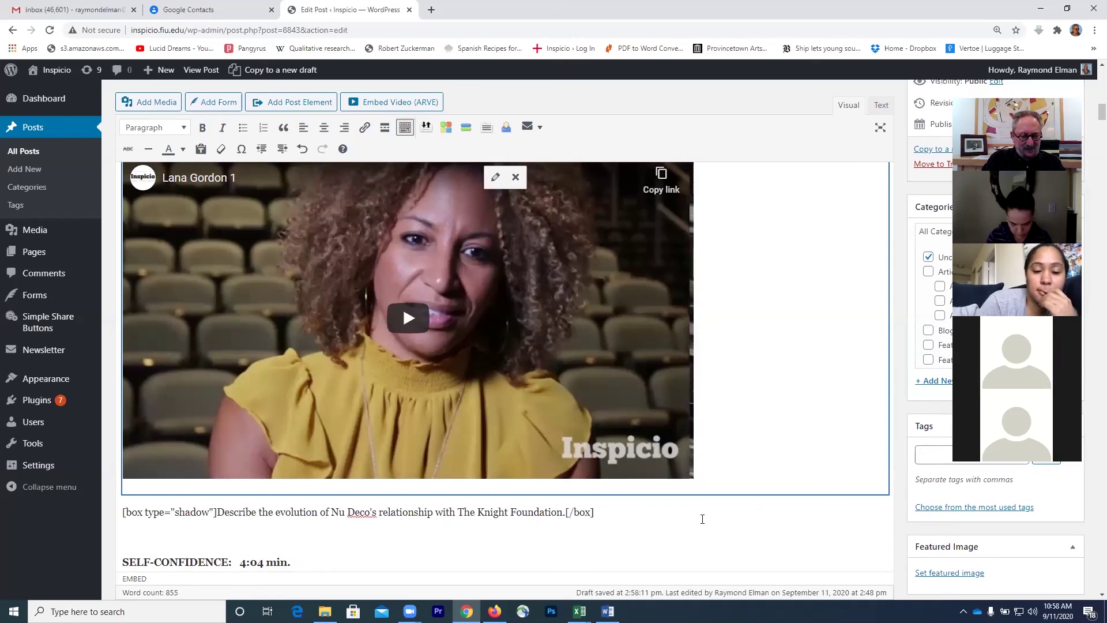
key(alt+Tab)
key(alt+Tab)
key(alt+Tab)
key(alt+Tab)
key(alt+Tab)
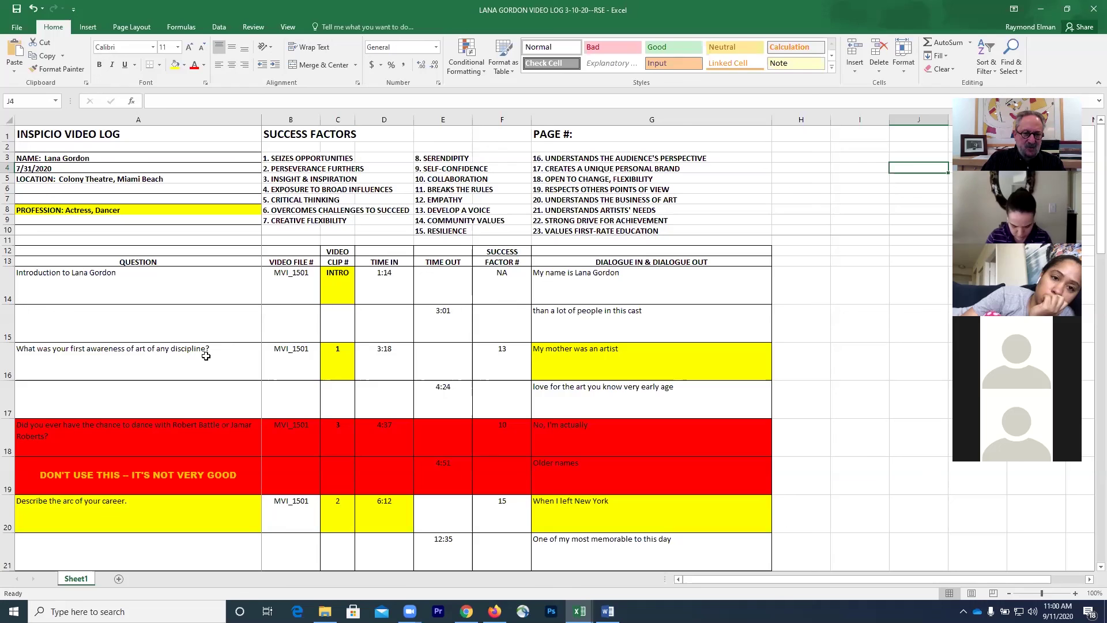
click(203, 356)
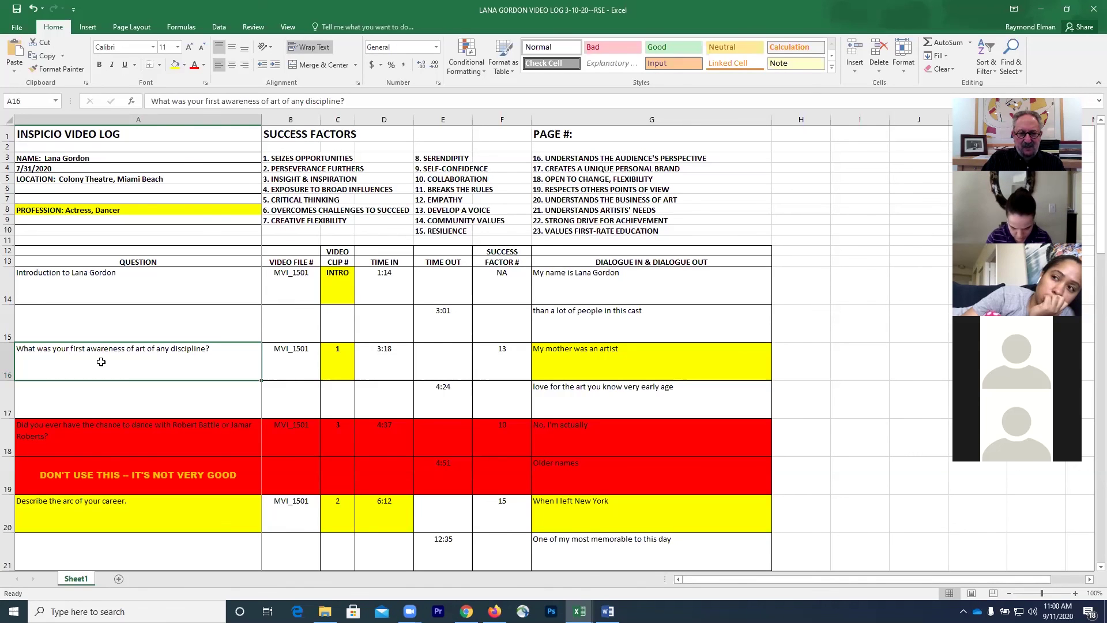
drag(349, 101, 173, 89)
key(ctrl+c)
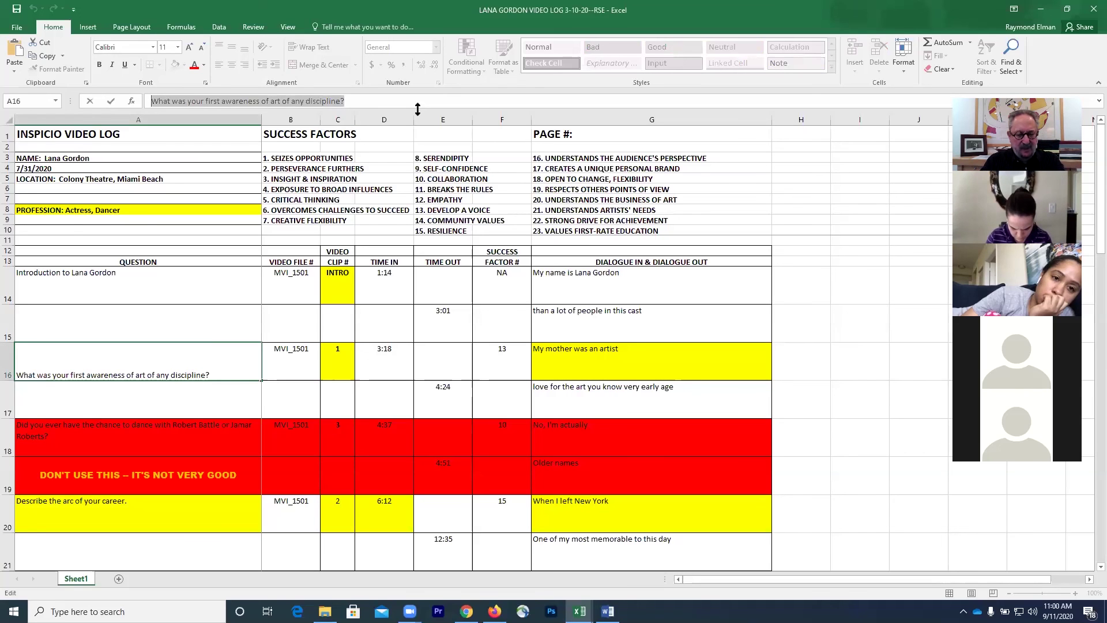
Step: Back in the WordPress post, replace the Knight Foundation sentence in the shadow box below the video with the copied clip 1 question
key(alt+Tab)
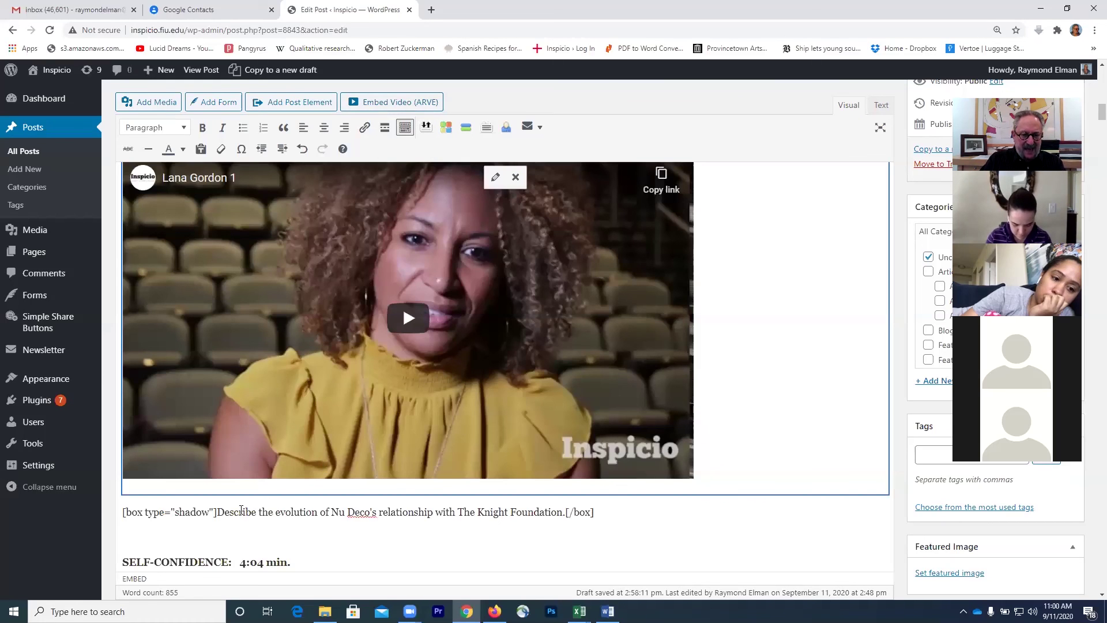
click(219, 511)
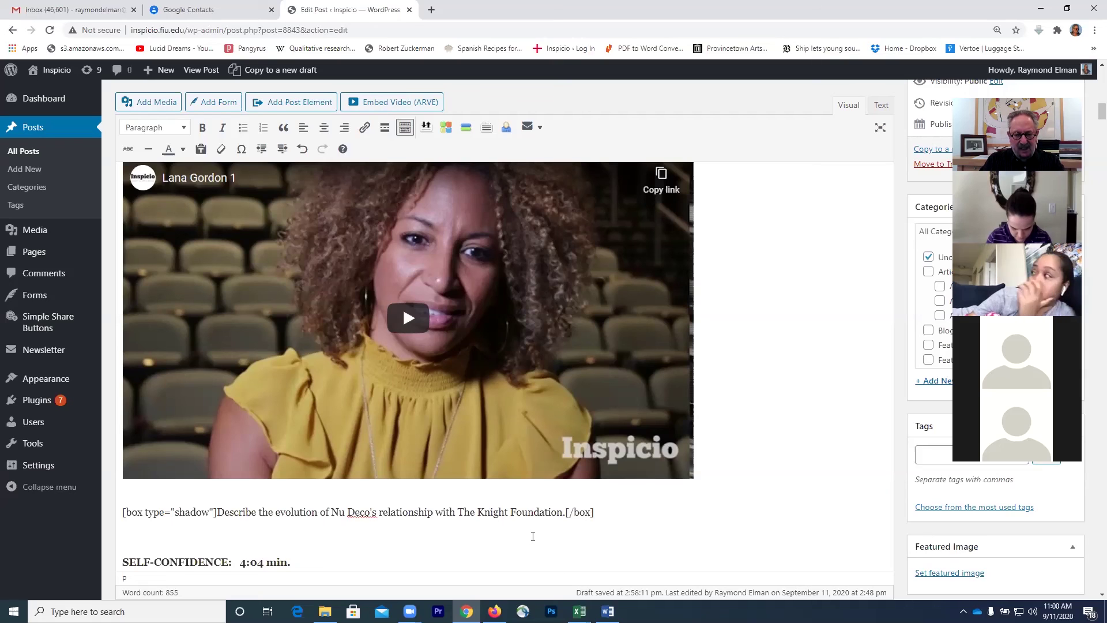
shift+click(567, 512)
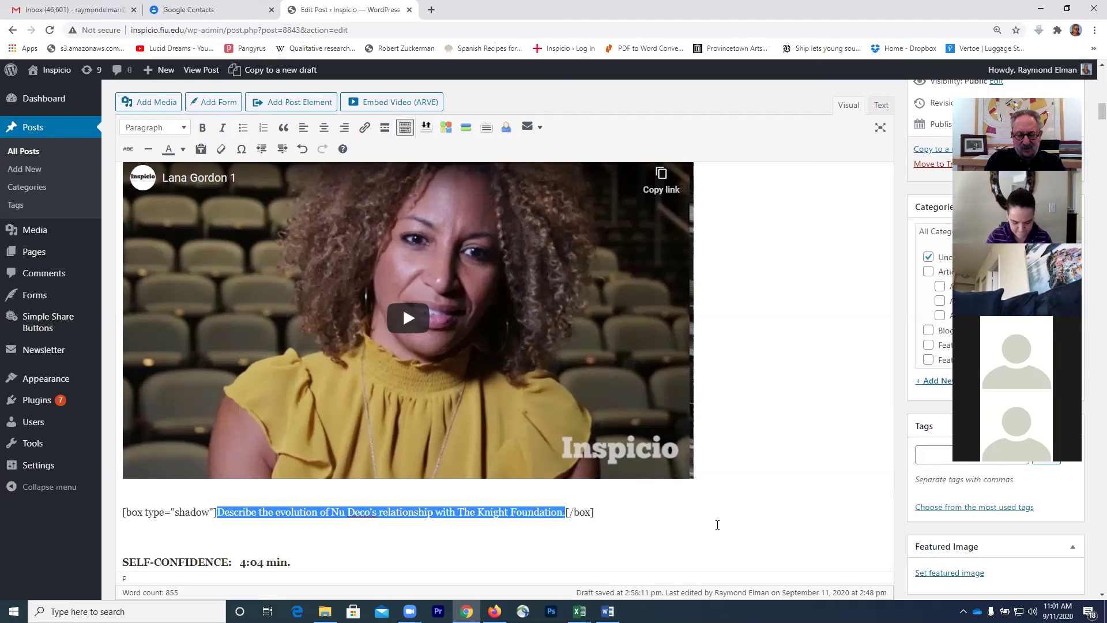
key(ctrl+v)
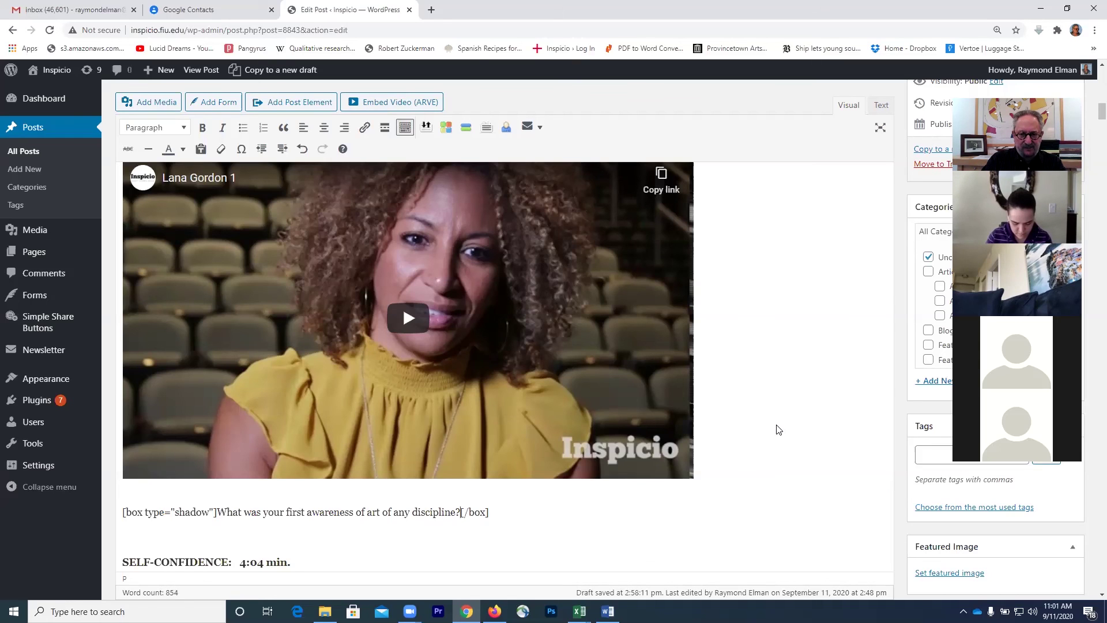
Step: Check the length of "Lana Gordon 1" on YouTube in Firefox and change the SERENDIPITY heading's duration in the WordPress post to 1:10 min
scroll(778, 430, up, 2)
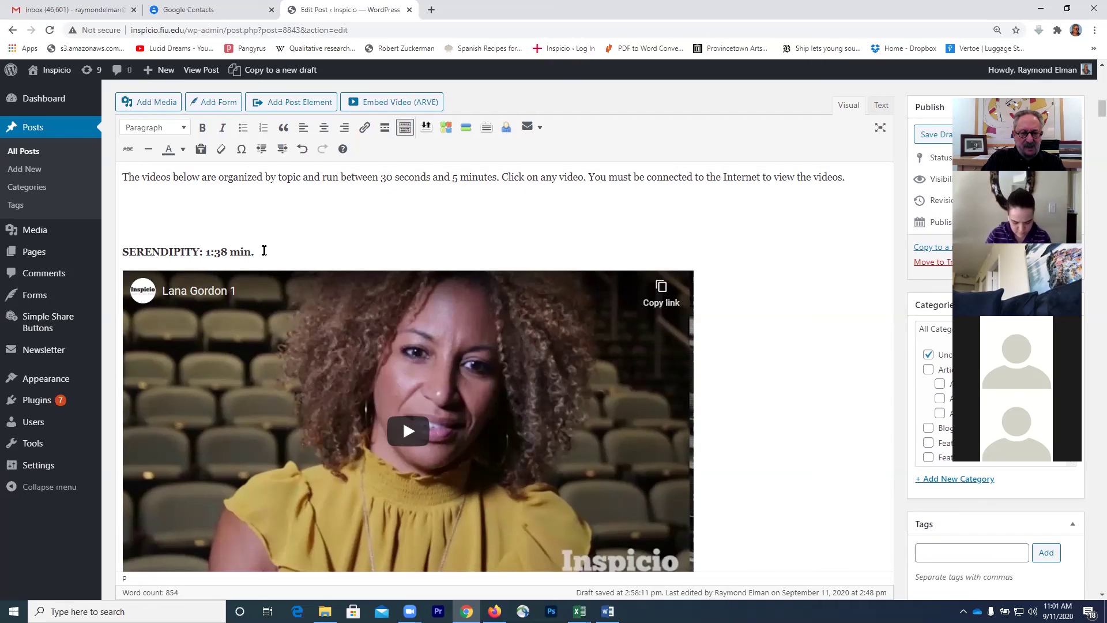
key(alt+Tab)
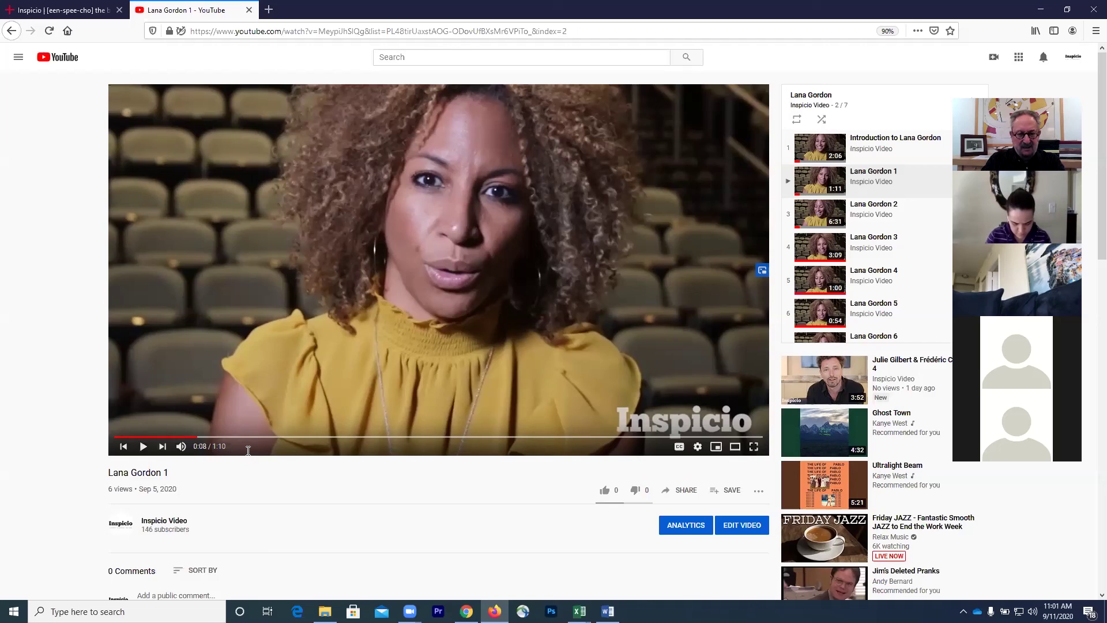
key(alt+Tab)
click(226, 251)
key(BackSpace)
key(BackSpace)
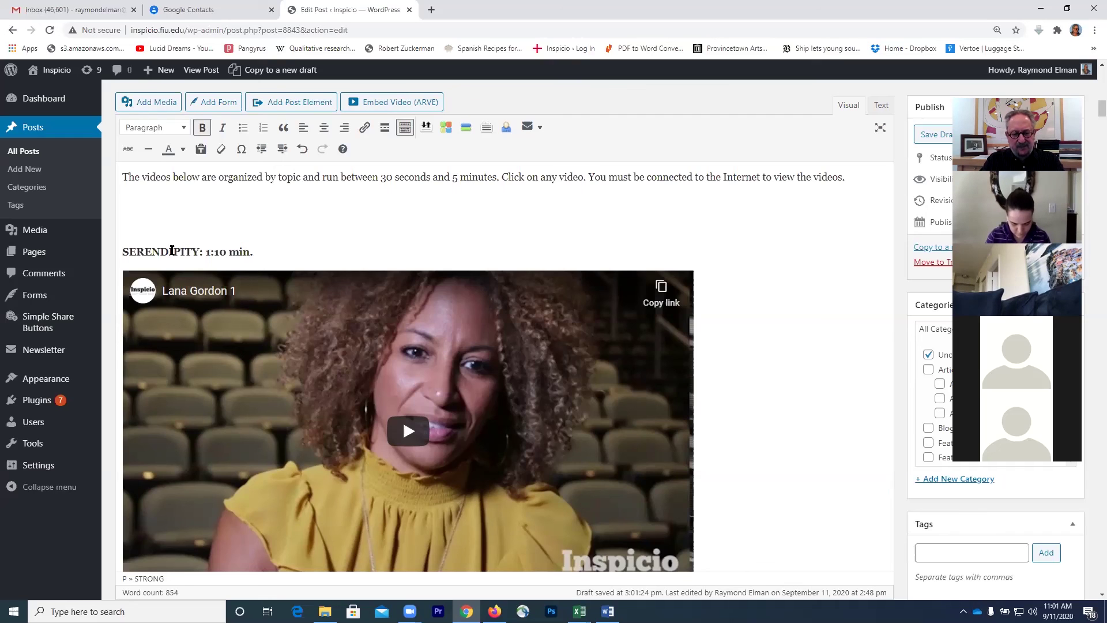
Step: Look up clip 1's success factor in the Excel video log and copy the name "DEVELOP A VOICE" without its number
key(alt+Tab)
key(alt+Tab)
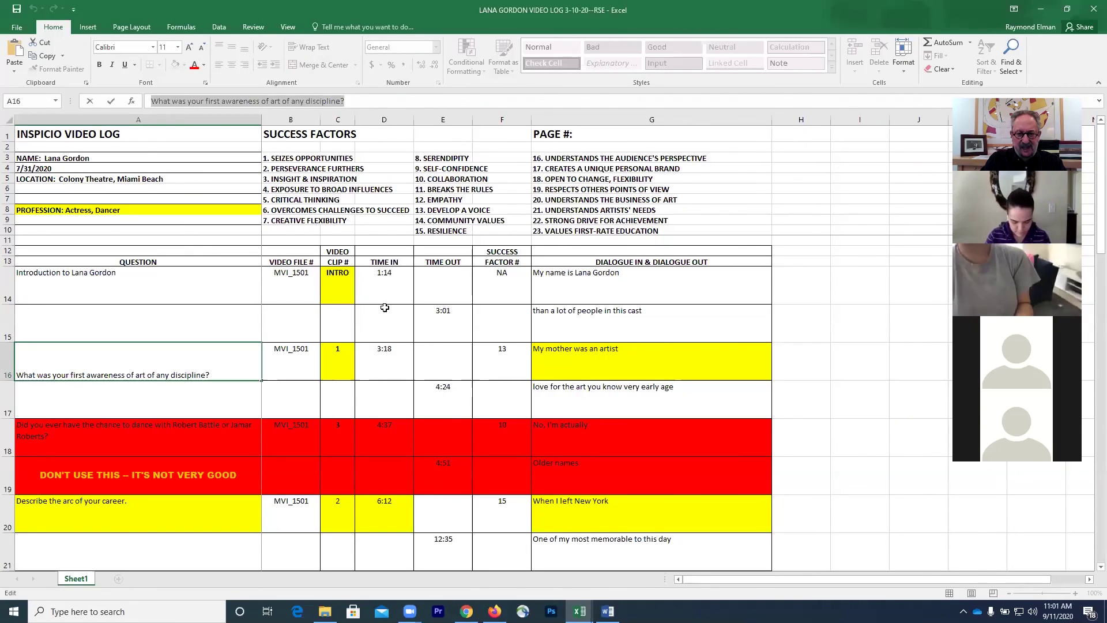
click(498, 353)
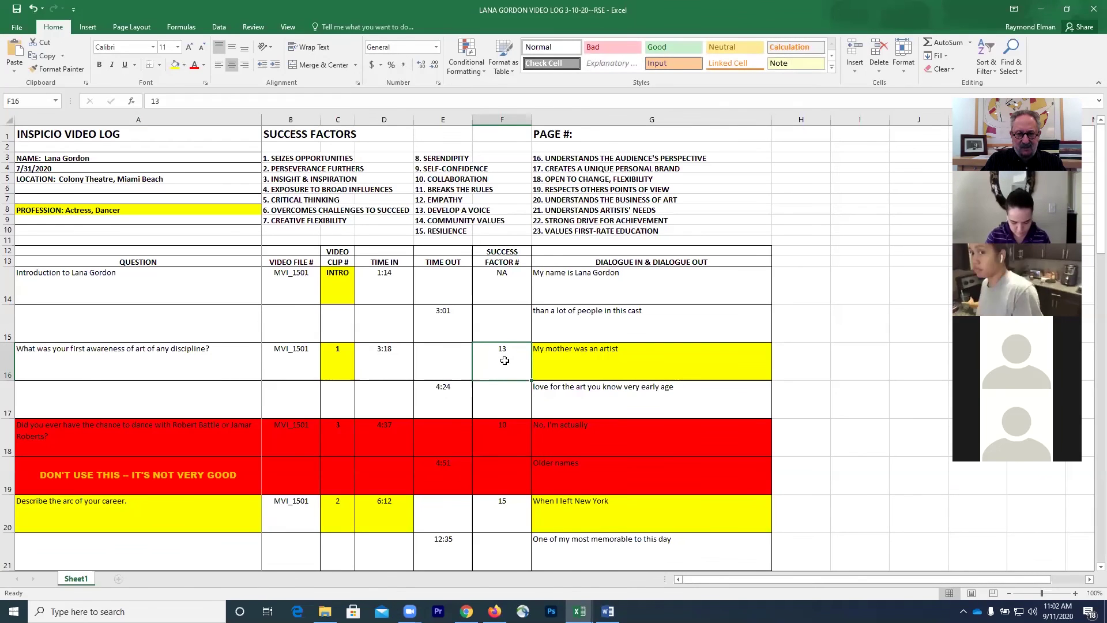
click(427, 211)
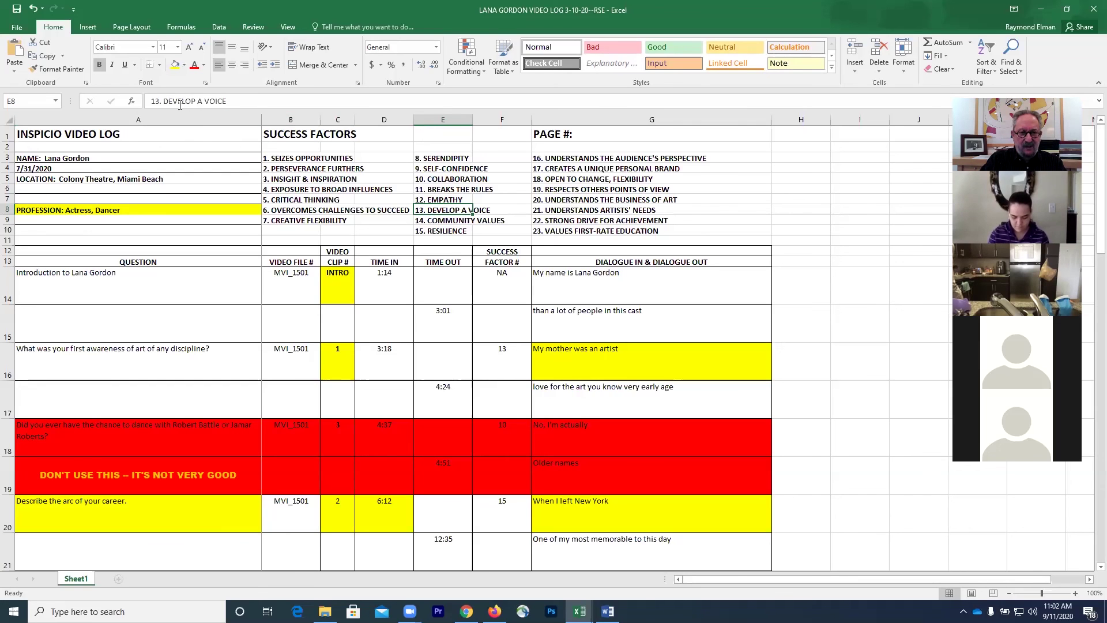
drag(165, 101, 228, 101)
key(ctrl+c)
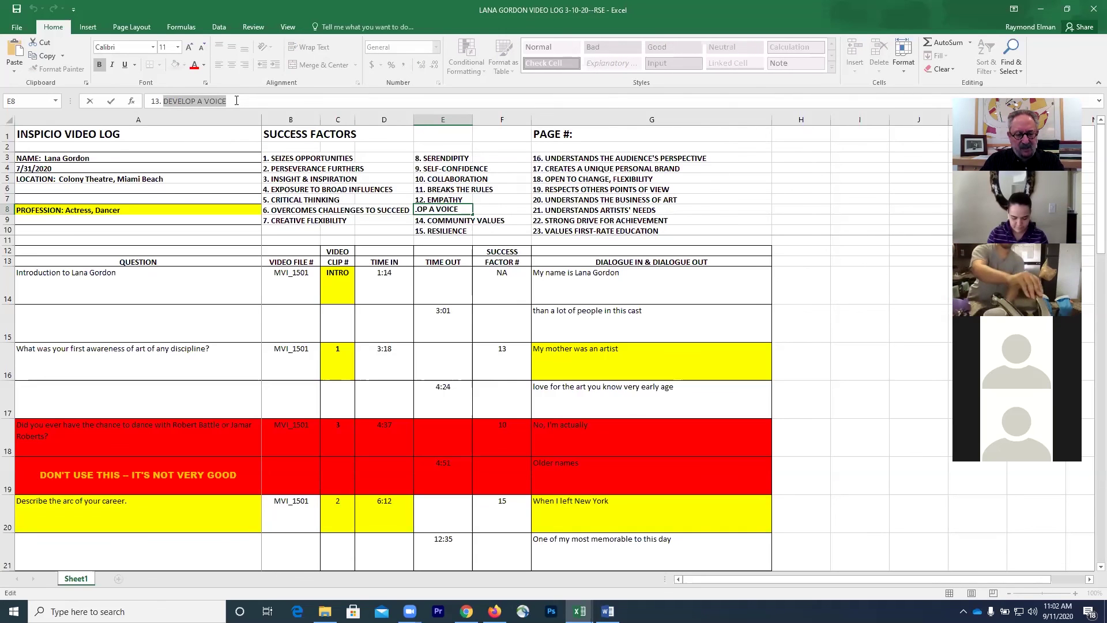
Step: In the WordPress post, replace the word SERENDIPITY in the first topic heading with the copied "DEVELOP A VOICE" and save the draft
key(alt+Tab)
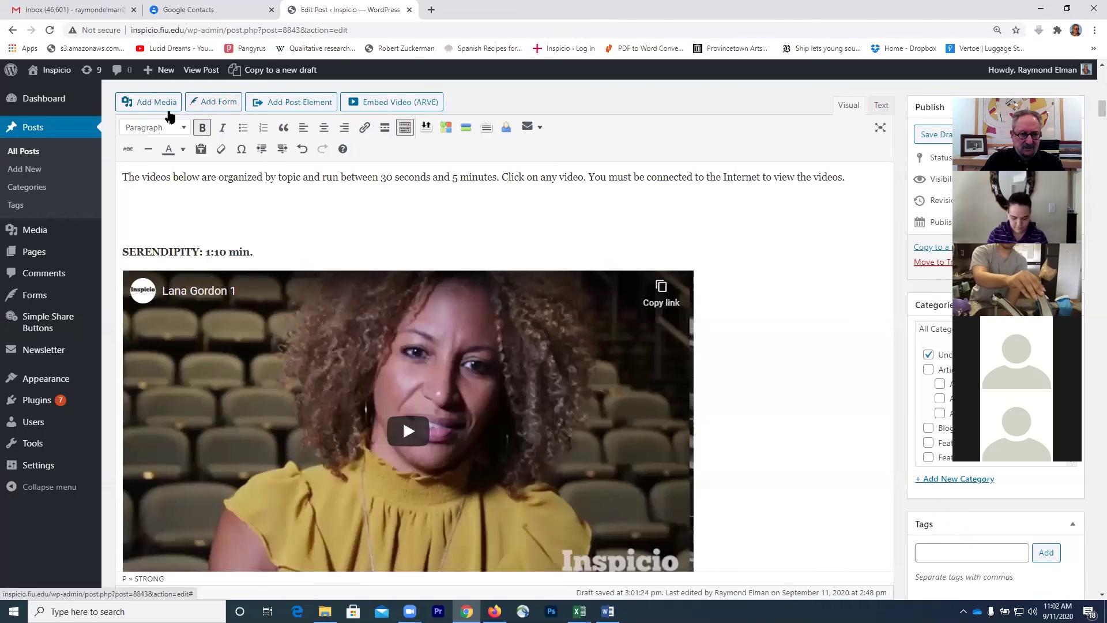
double_click(157, 249)
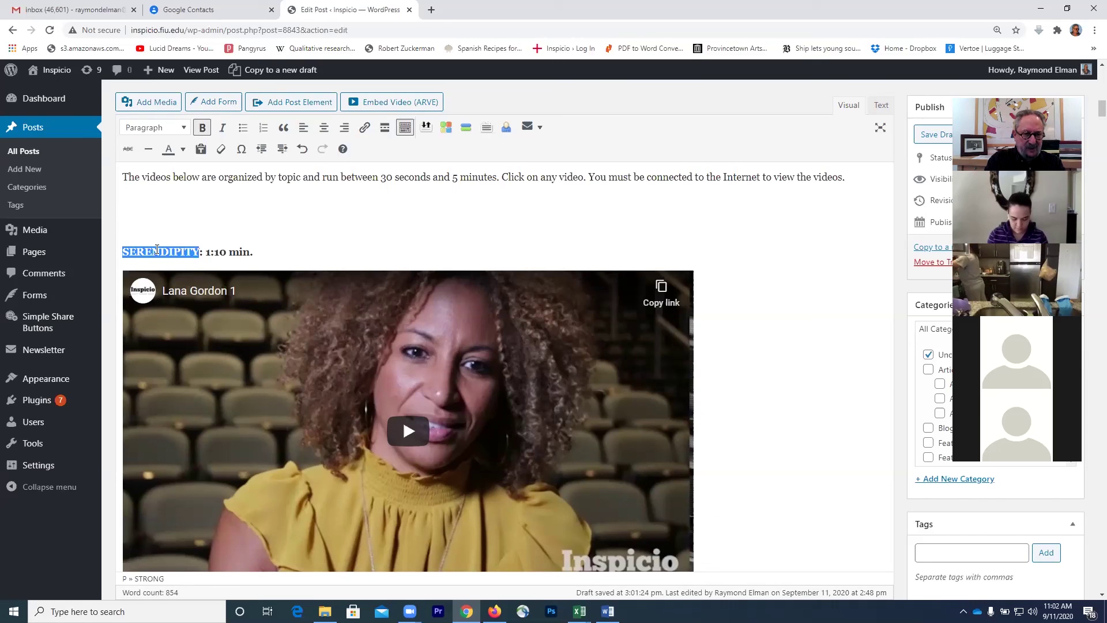
key(ctrl+v)
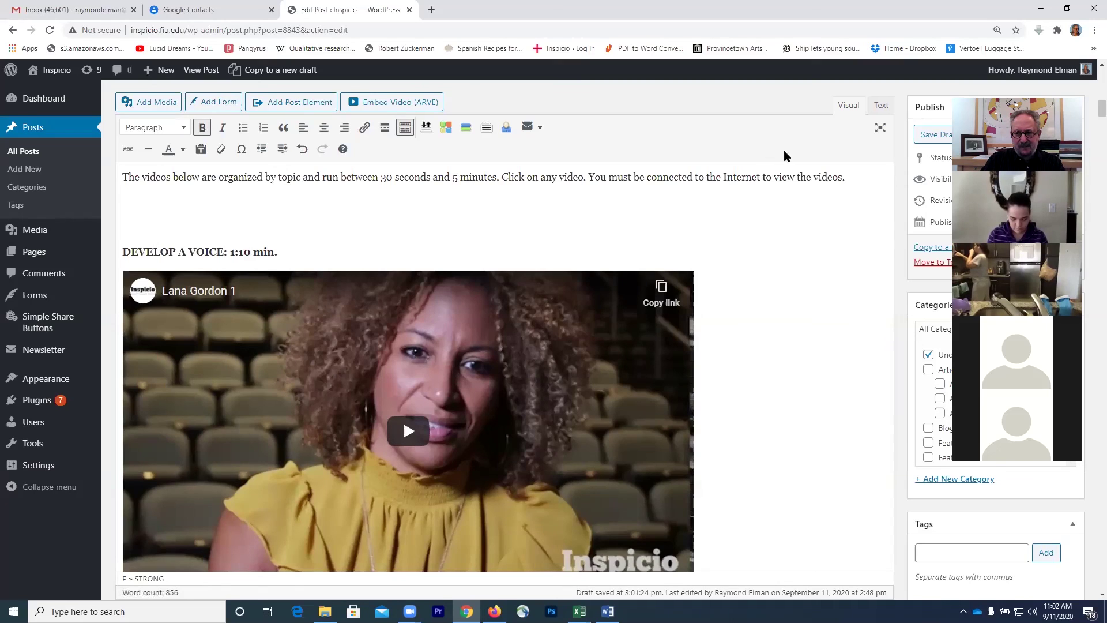
click(930, 135)
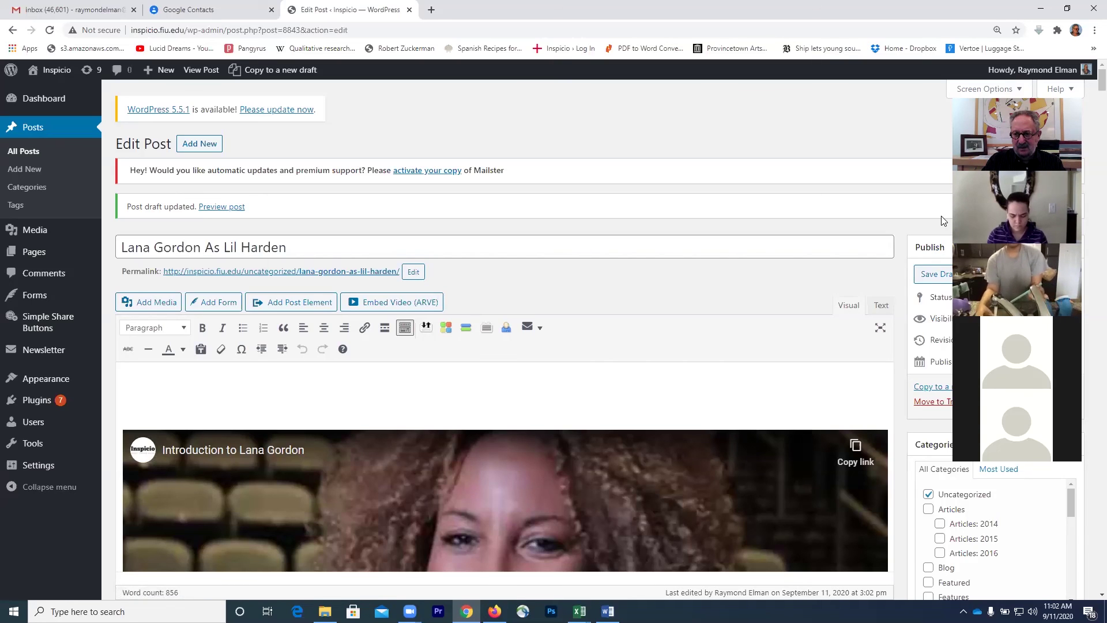
Step: Open a preview of the saved Lana Gordon post and collapse the example colors and fonts panel covering the page
drag(958, 220, 870, 257)
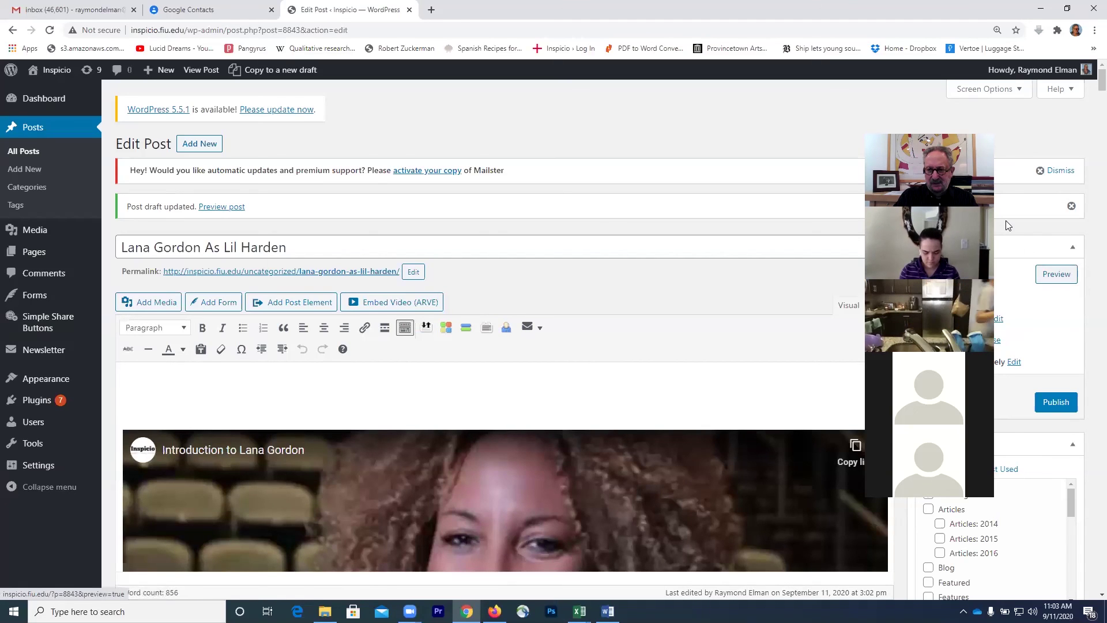
click(1056, 275)
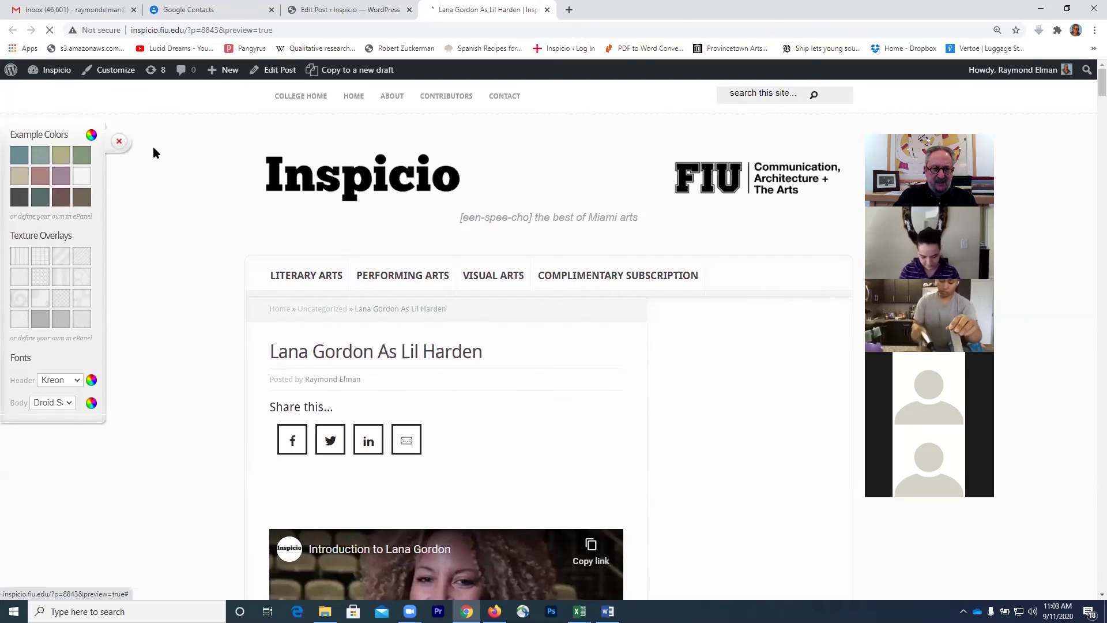
click(119, 143)
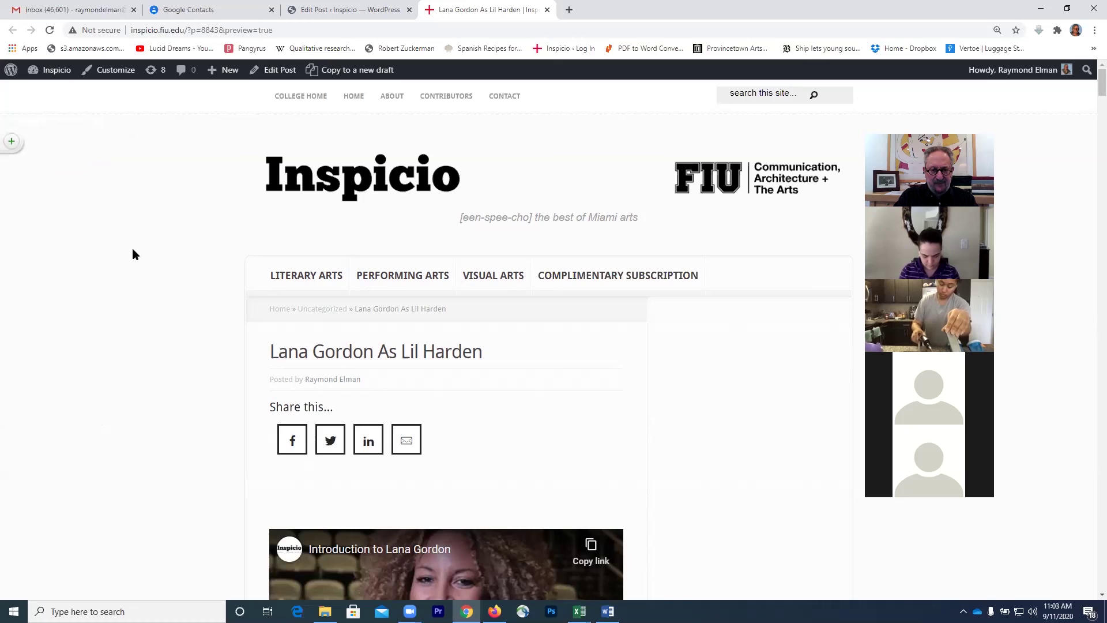
Step: Test playback of the introduction video in the preview, pause it, and review the page through the DEVELOP A VOICE video and its question box
scroll(133, 251, down, 1)
scroll(132, 254, down, 1)
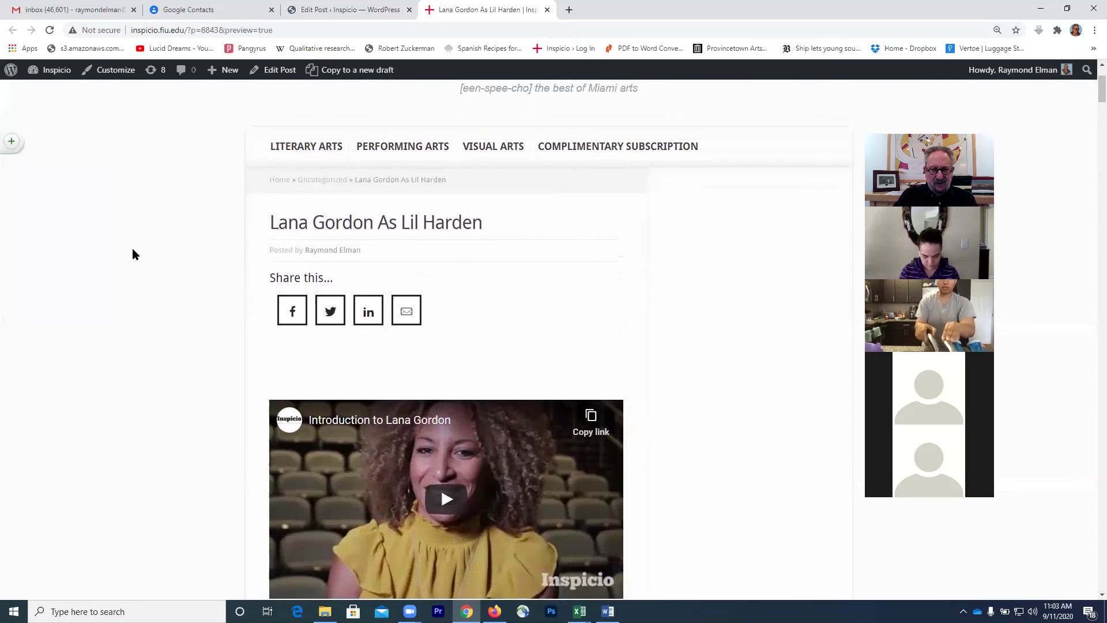
scroll(132, 254, down, 1)
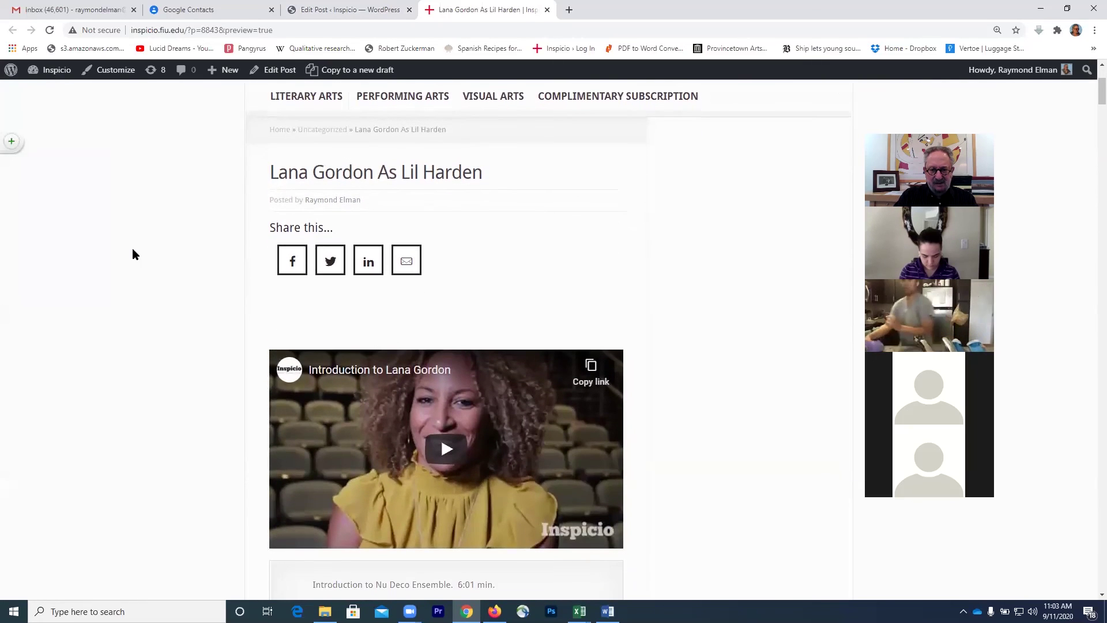
scroll(132, 255, down, 1)
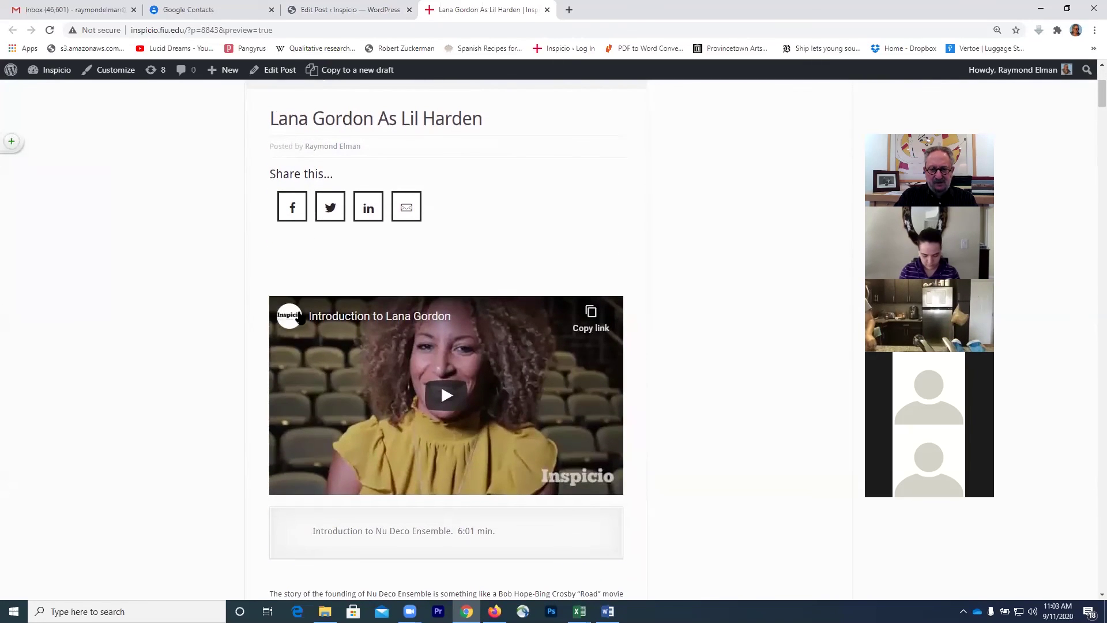
click(451, 396)
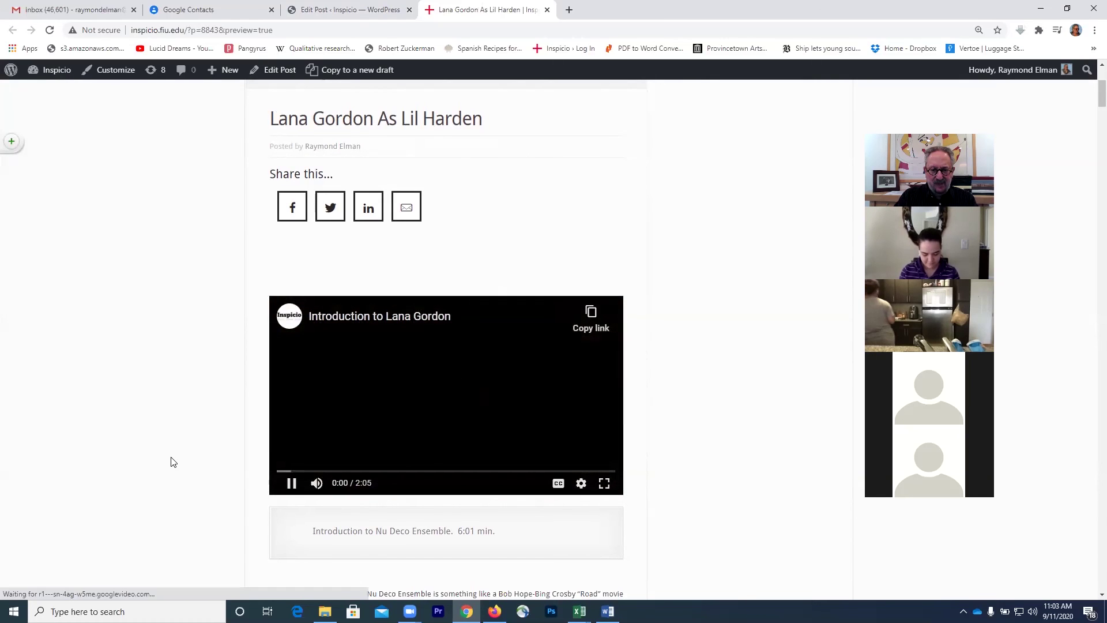
click(291, 483)
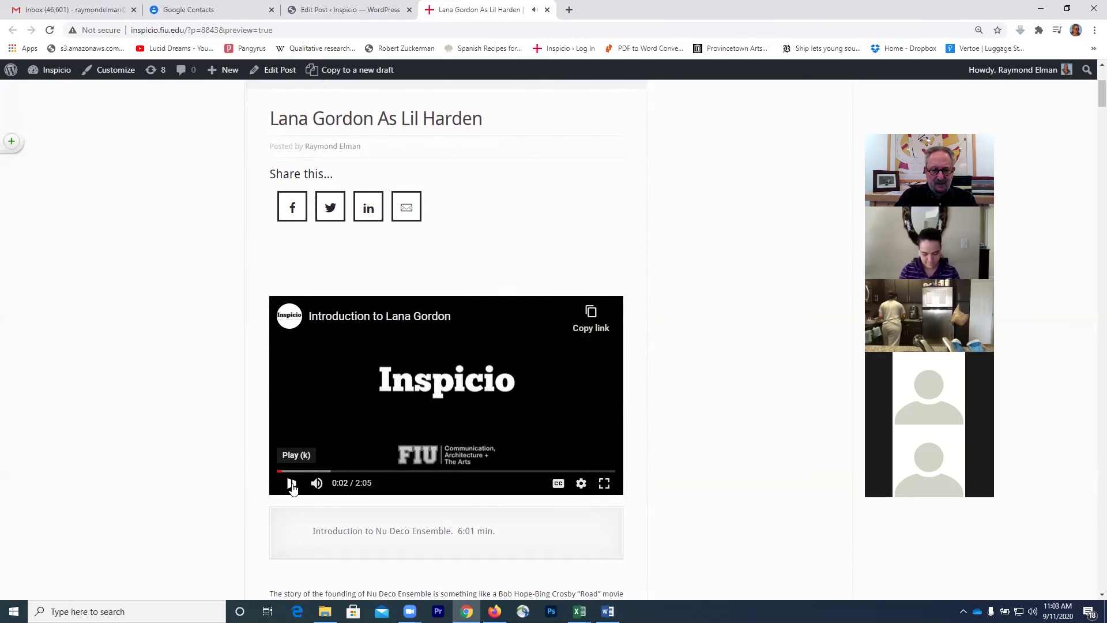
scroll(207, 421, down, 5)
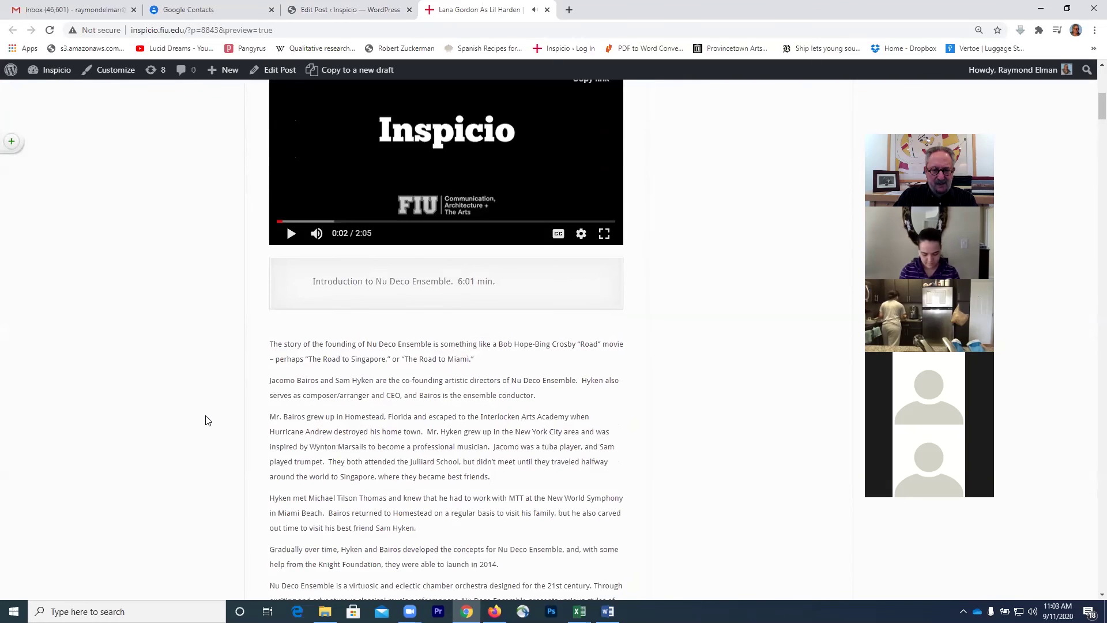
scroll(207, 420, down, 5)
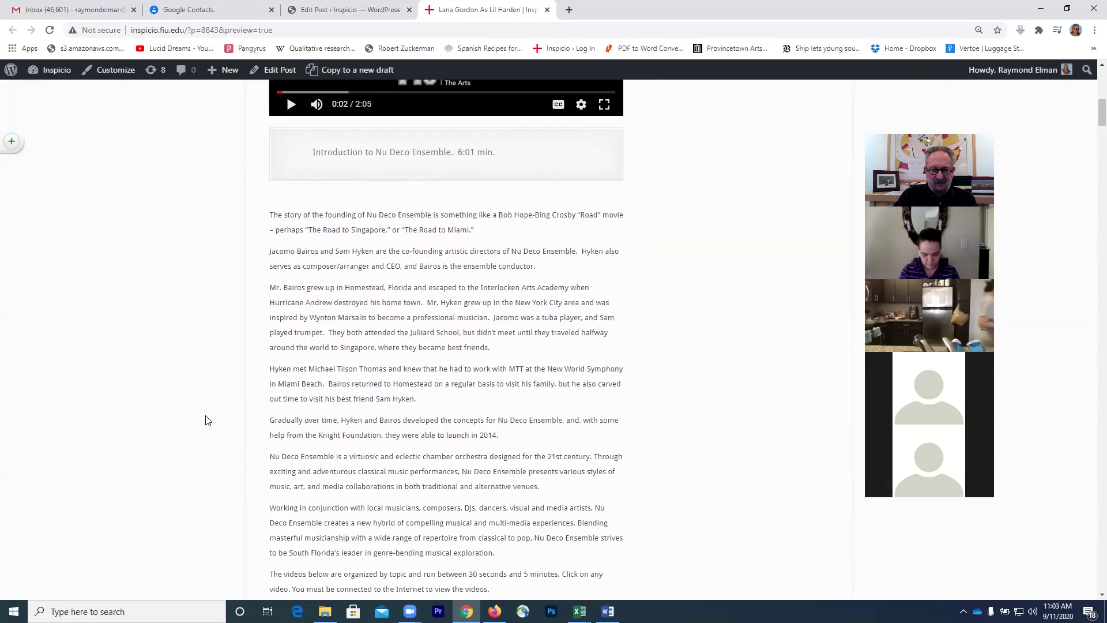
scroll(208, 420, down, 3)
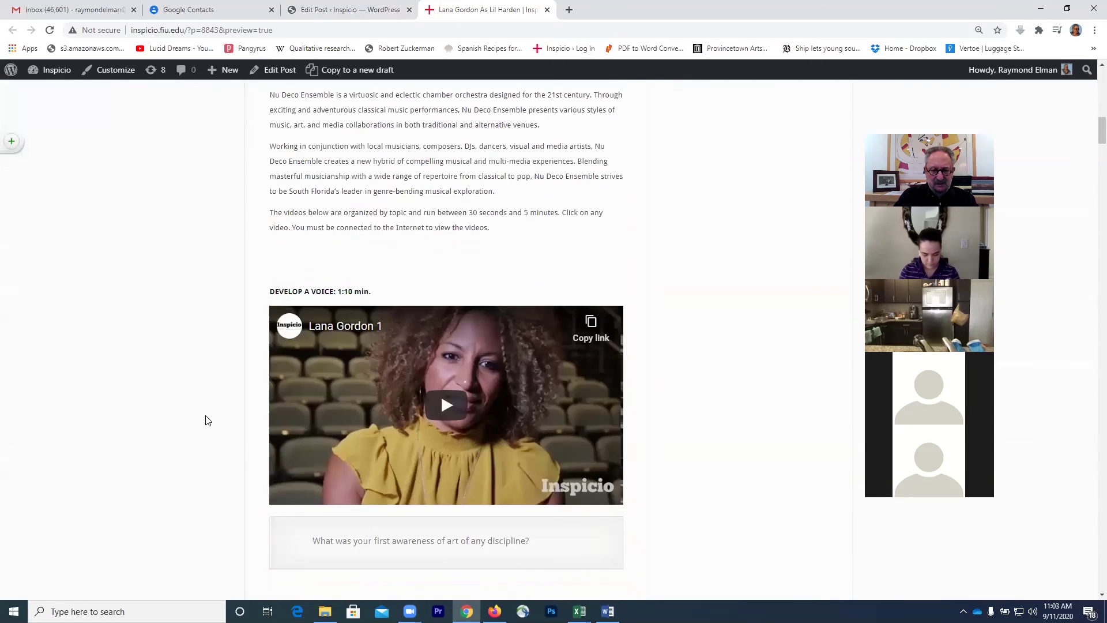